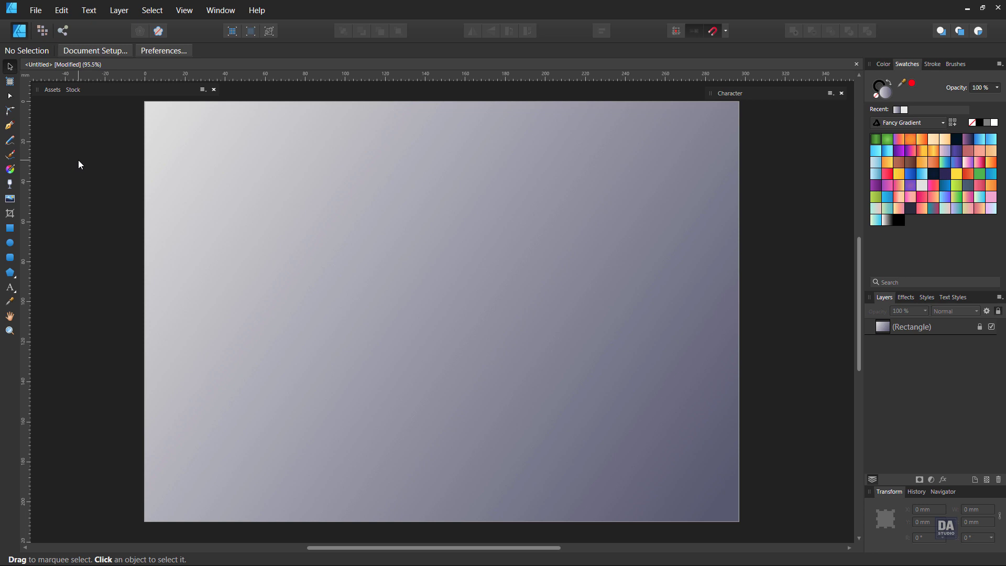
click(885, 330)
click(876, 95)
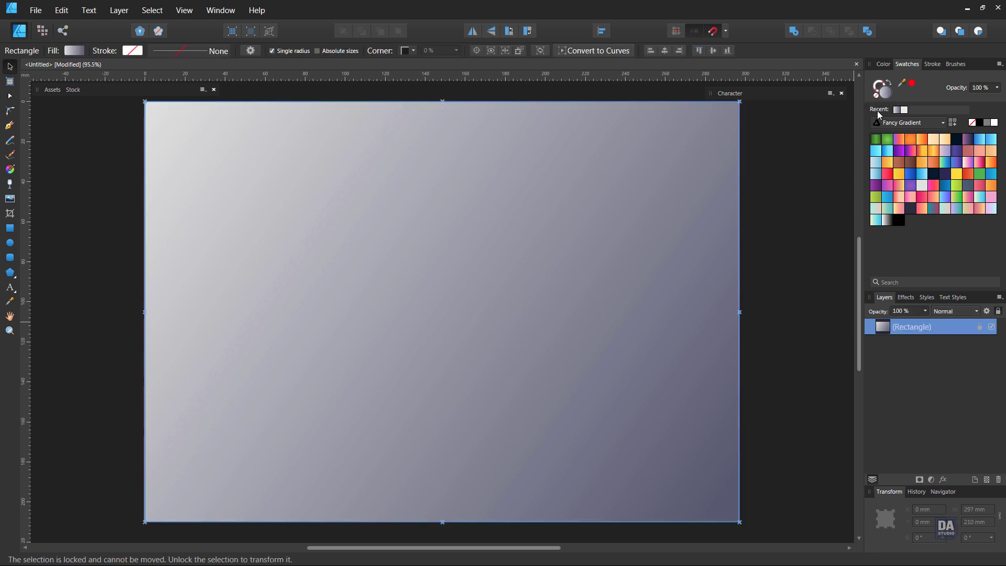
click(756, 213)
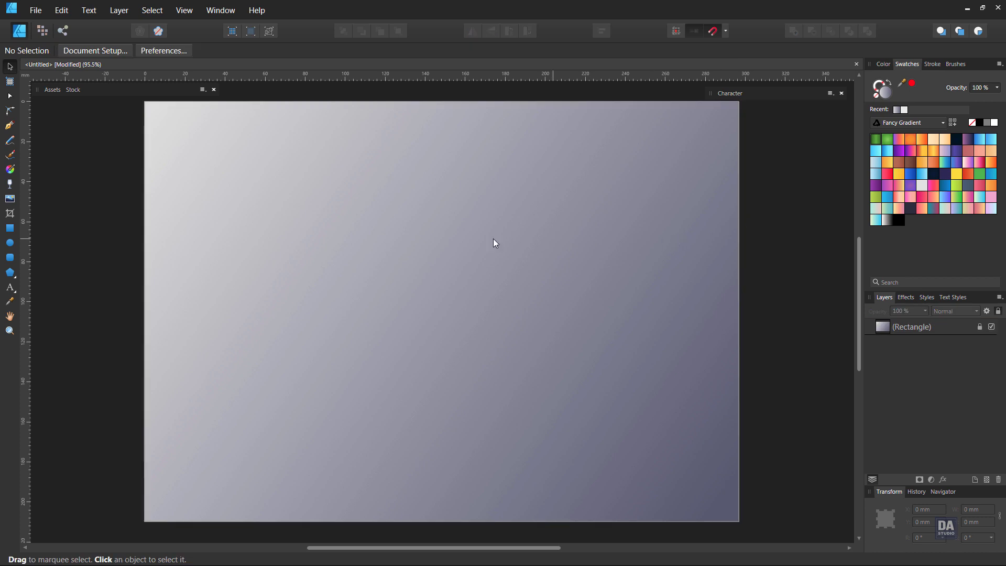
Step: Draw a six-sided polygon about 98.2 mm wide and high, centred on the page
click(11, 272)
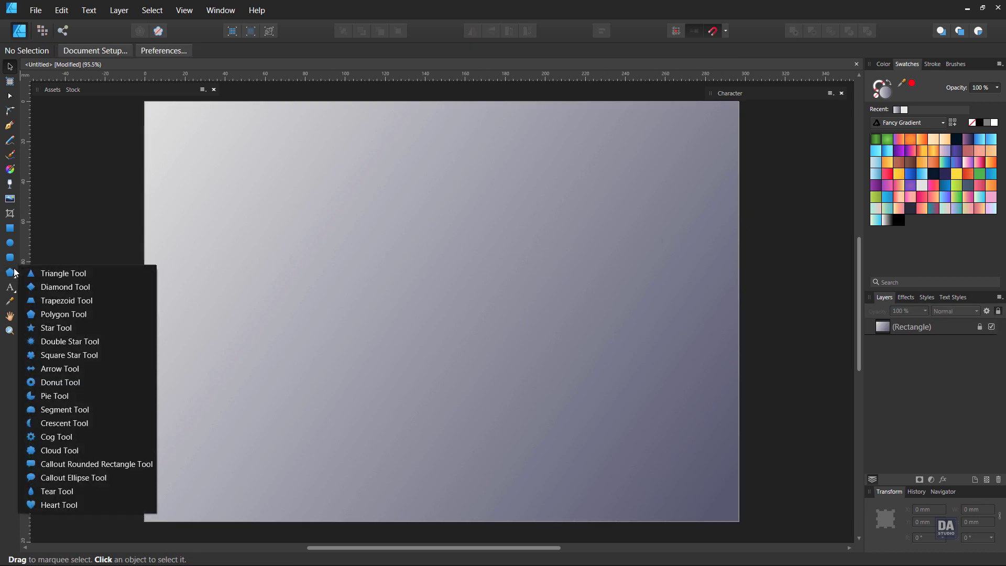
click(55, 314)
scroll(300, 48, up, 1)
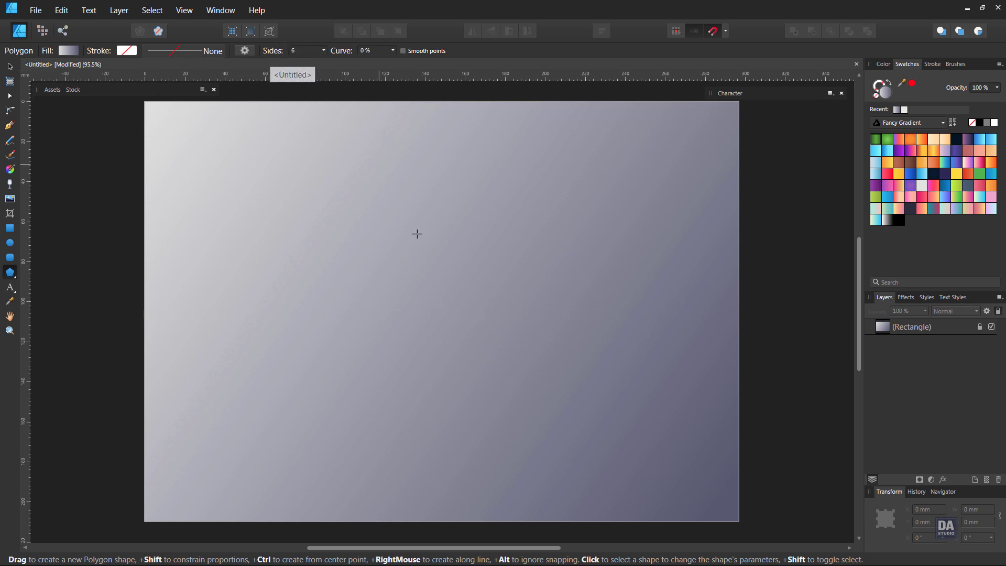
drag(442, 312, 536, 415)
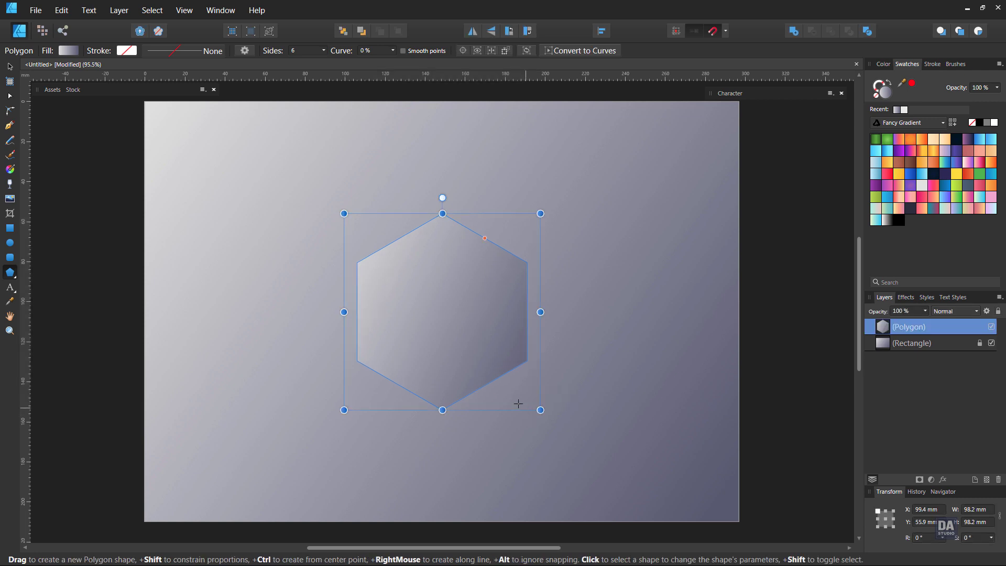
Step: Run the hexagon's linear gradient horizontally between its two vertical sides and lighten the start stop to lightness 94
click(9, 168)
drag(357, 319, 528, 318)
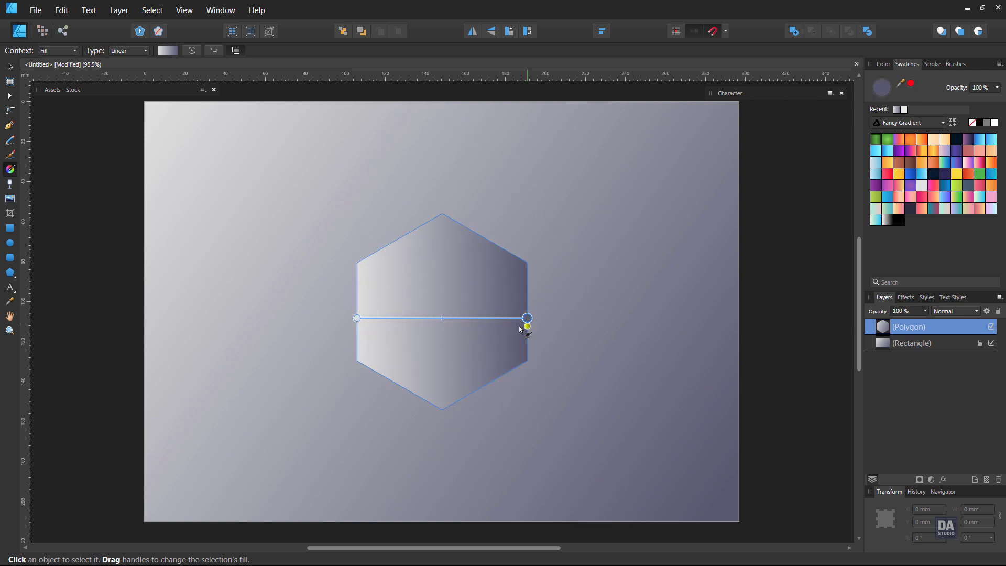
click(167, 51)
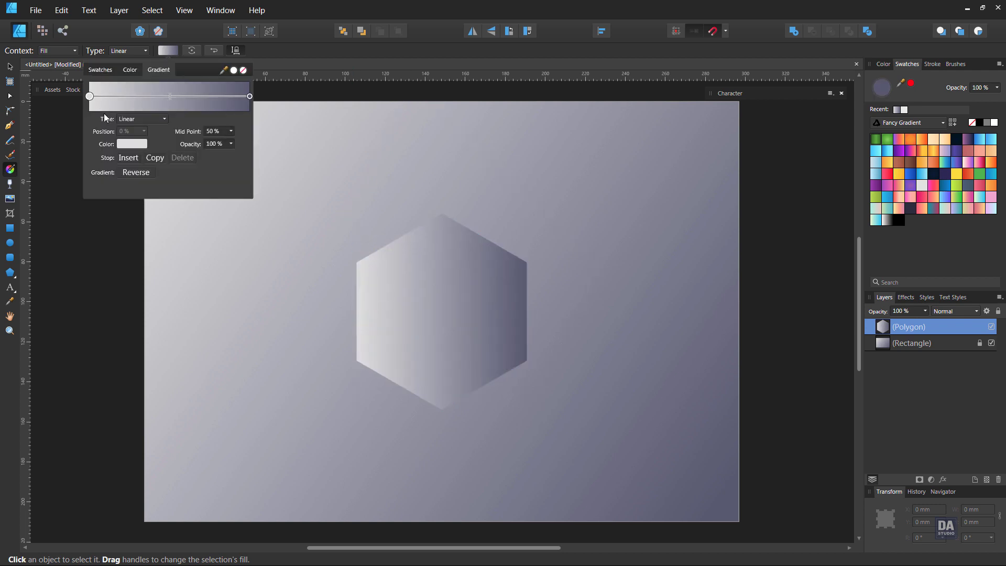
click(126, 143)
drag(117, 234, 117, 238)
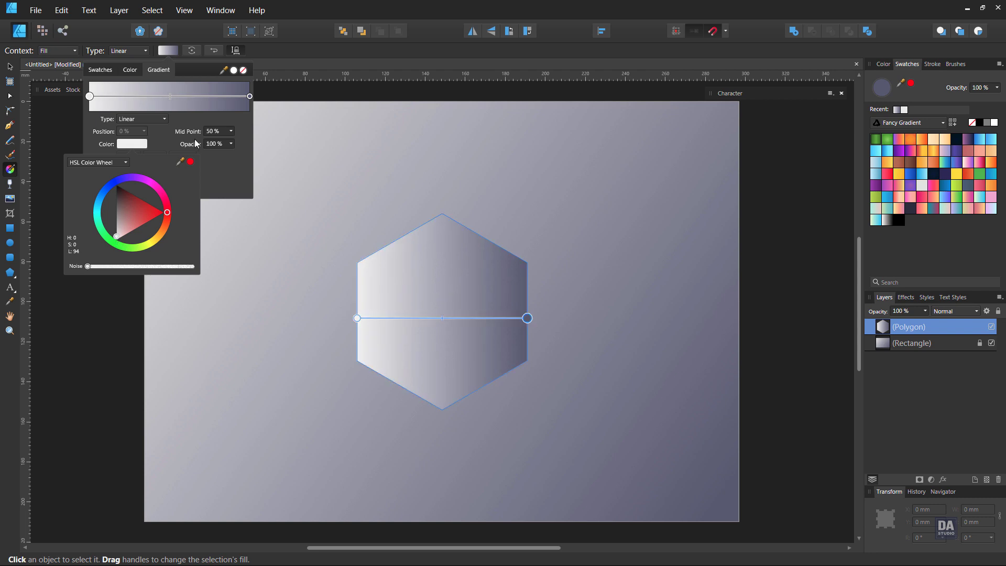
Step: Set the hexagon gradient's end stop to a near-white with saturation 0 and lightness 95, and its start stop to white
click(250, 96)
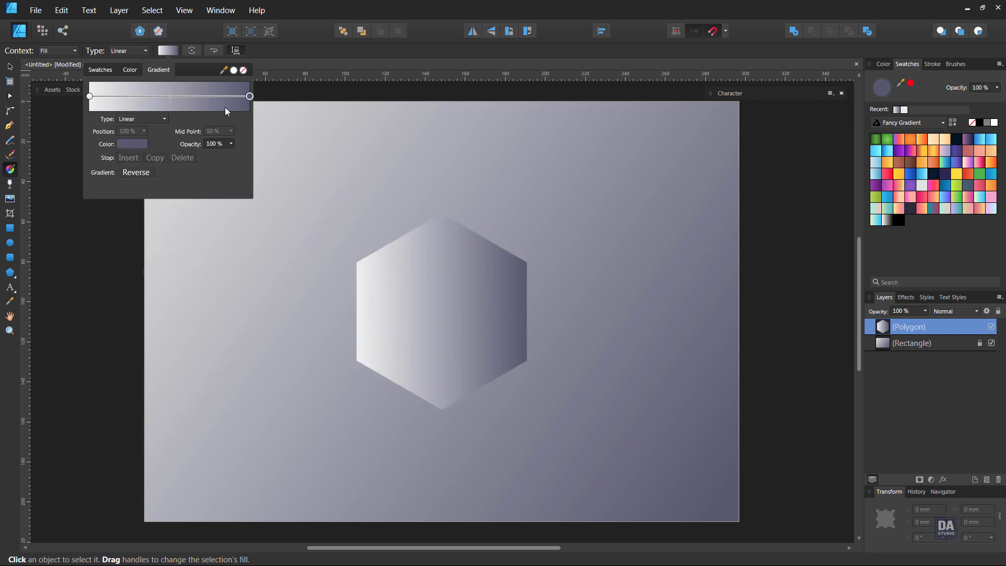
click(136, 143)
drag(135, 226, 171, 231)
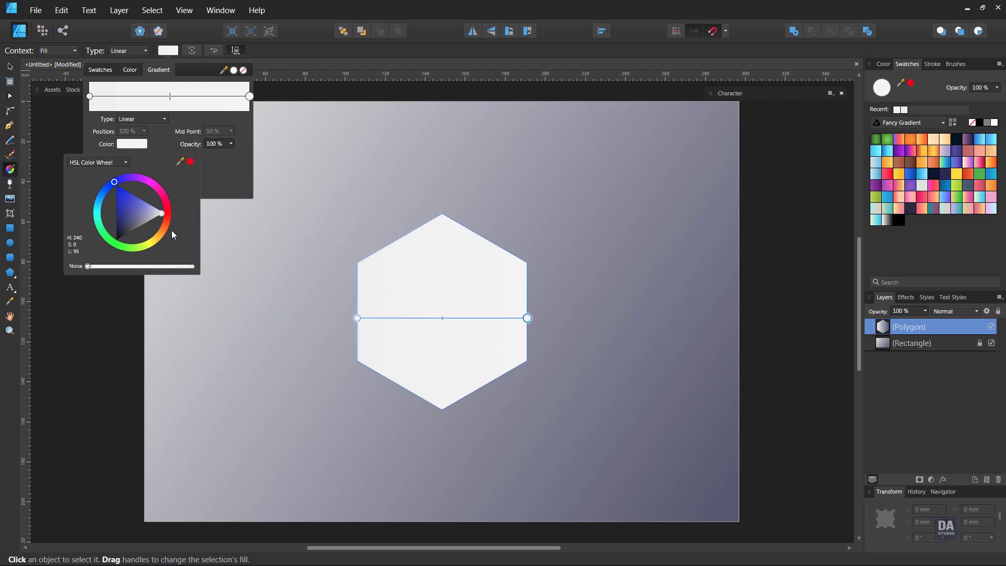
click(90, 96)
click(132, 143)
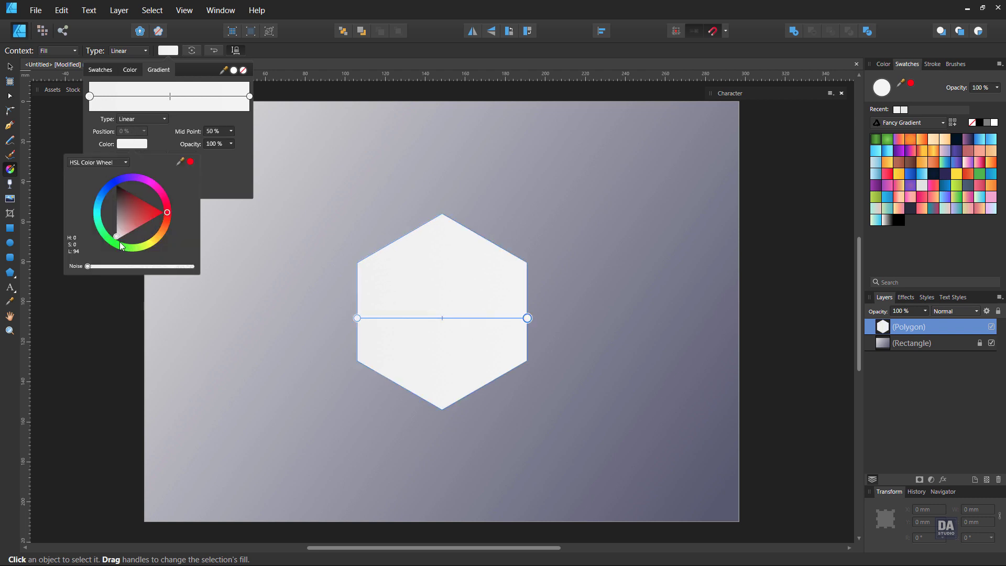
mouse_move(122, 246)
mouse_down()
mouse_move(118, 235)
mouse_move(114, 247)
mouse_up()
click(124, 204)
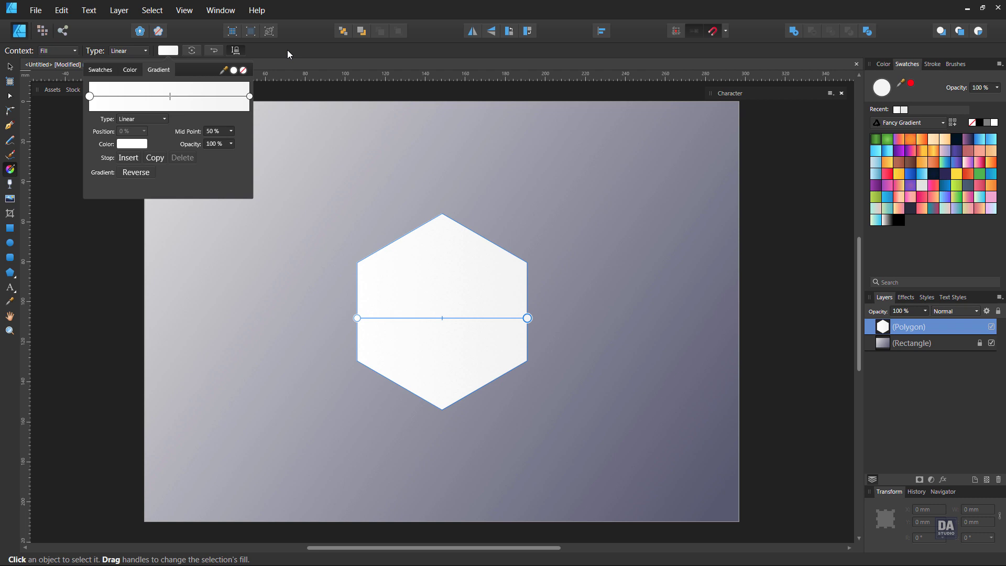
Step: Round all six corners of the hexagon with the Corner tool to a radius of about 5 mm
click(10, 272)
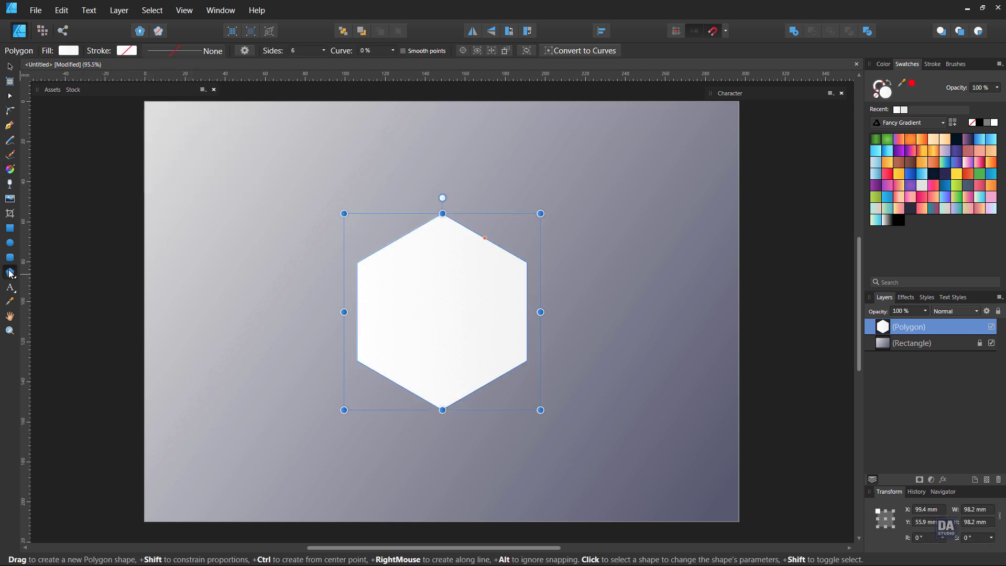
click(10, 113)
drag(339, 179, 551, 422)
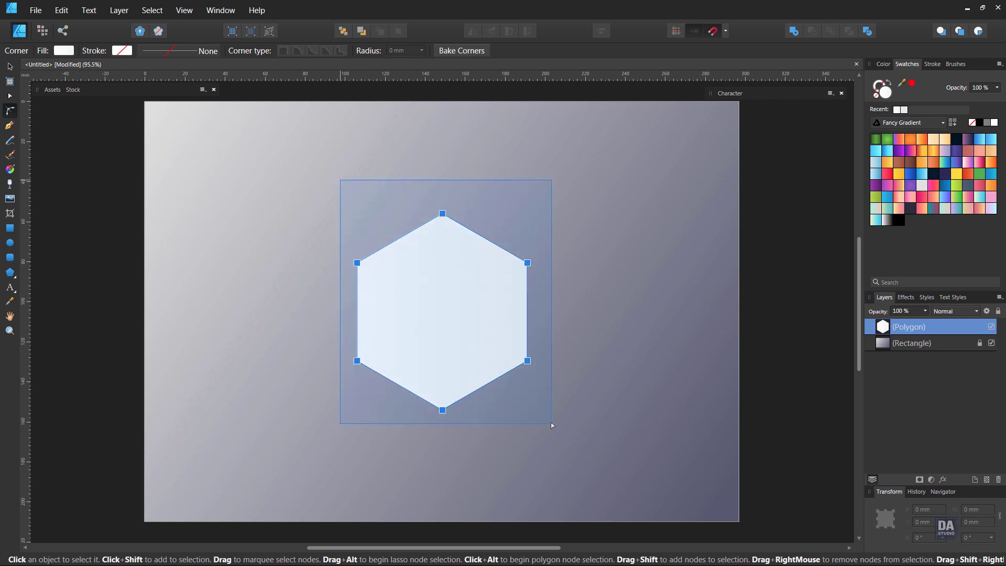
drag(527, 361, 516, 359)
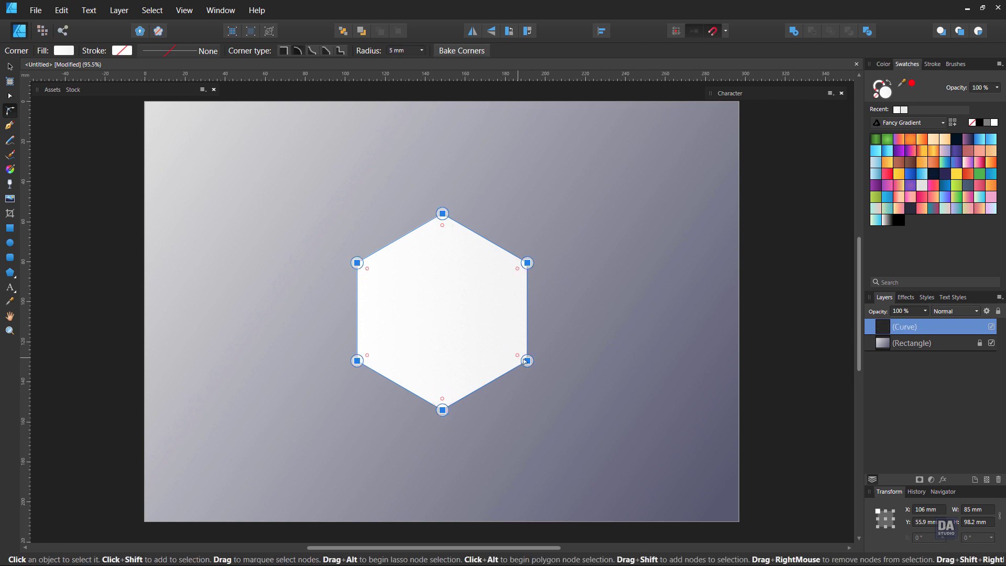
click(566, 366)
Step: Cover the hexagon's right half with a rectangle about 51.7 × 102.1 mm from its vertical centre line, filled with the black-to-transparent gradient
key(ctrl+space)
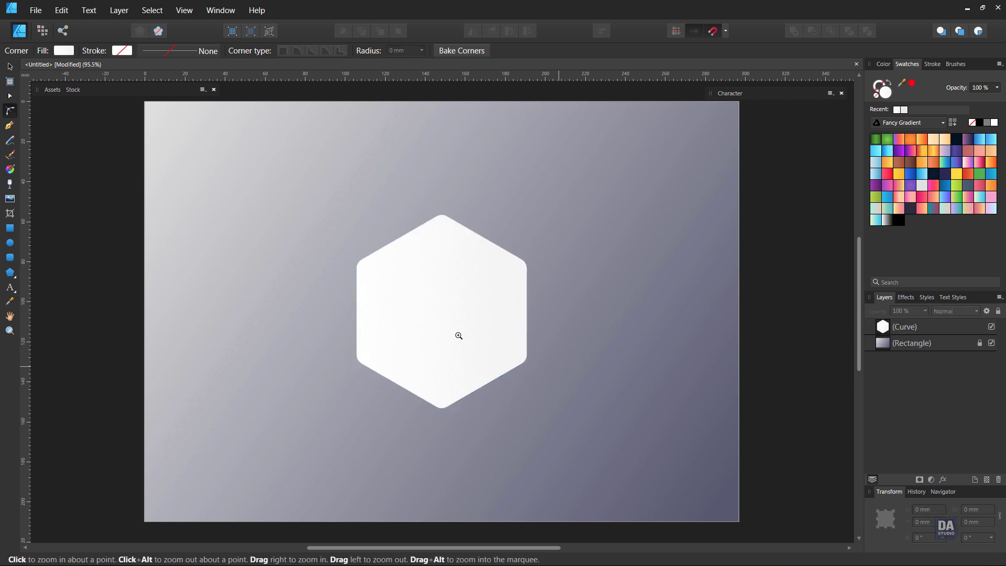
drag(458, 335, 481, 343)
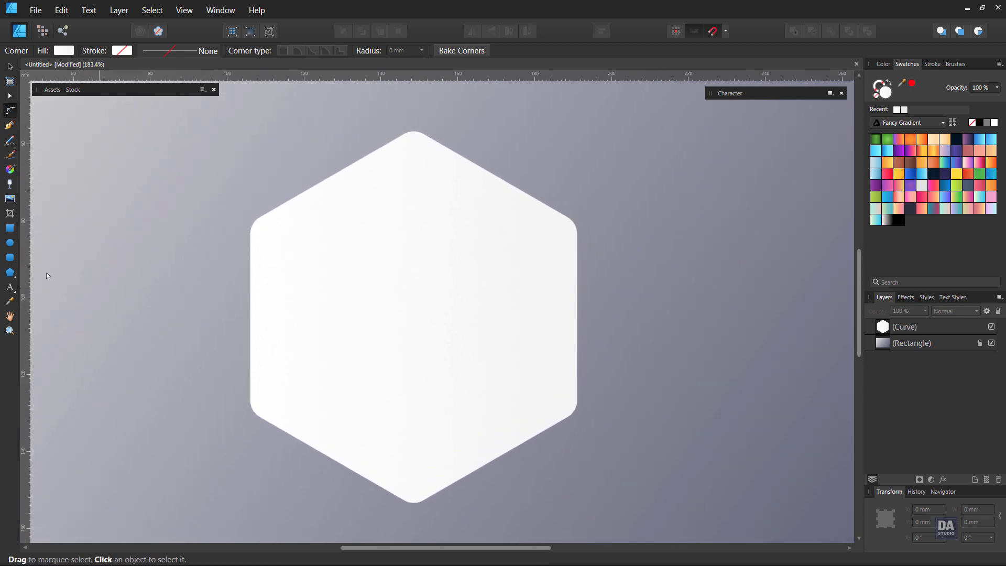
click(12, 227)
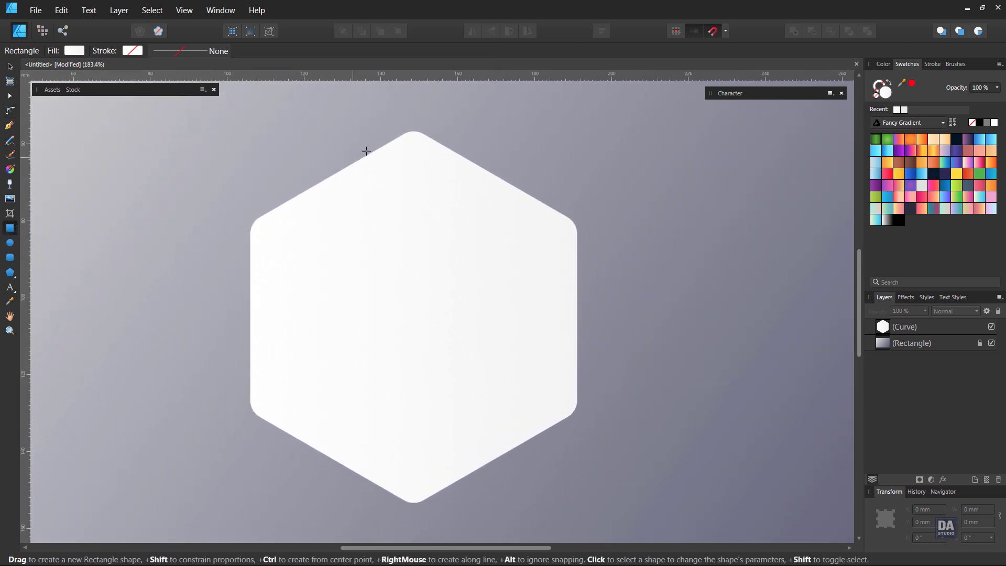
drag(415, 121, 612, 513)
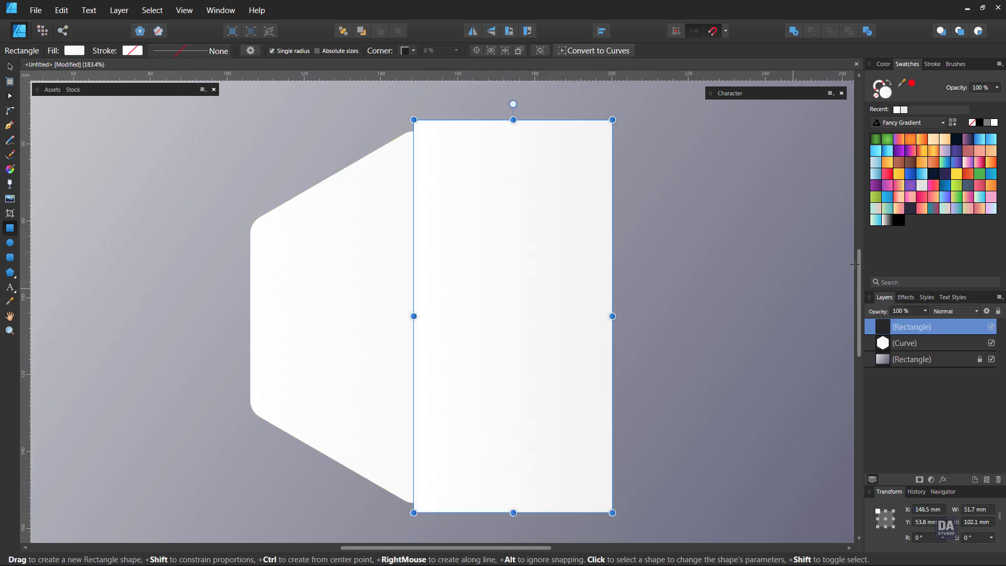
click(901, 220)
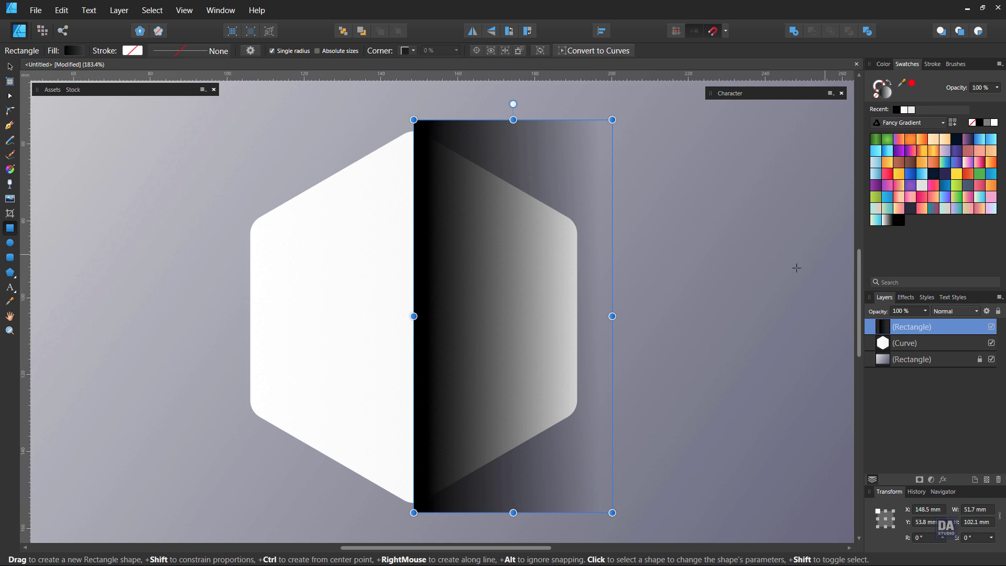
Step: Stretch the rectangle's gradient horizontally past both of its sides and clip the rectangle inside the hexagon
click(10, 170)
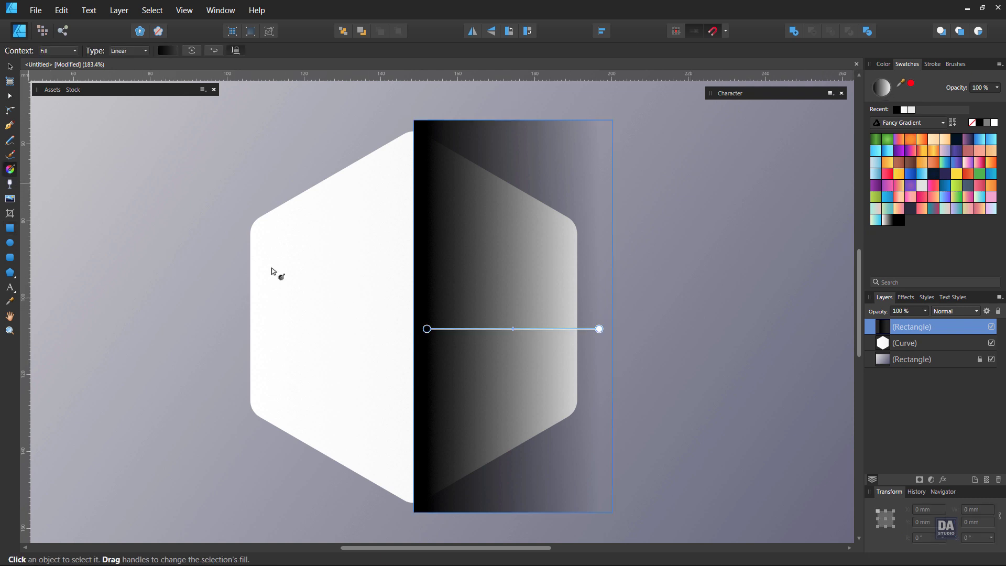
drag(334, 328, 652, 344)
drag(937, 328, 936, 347)
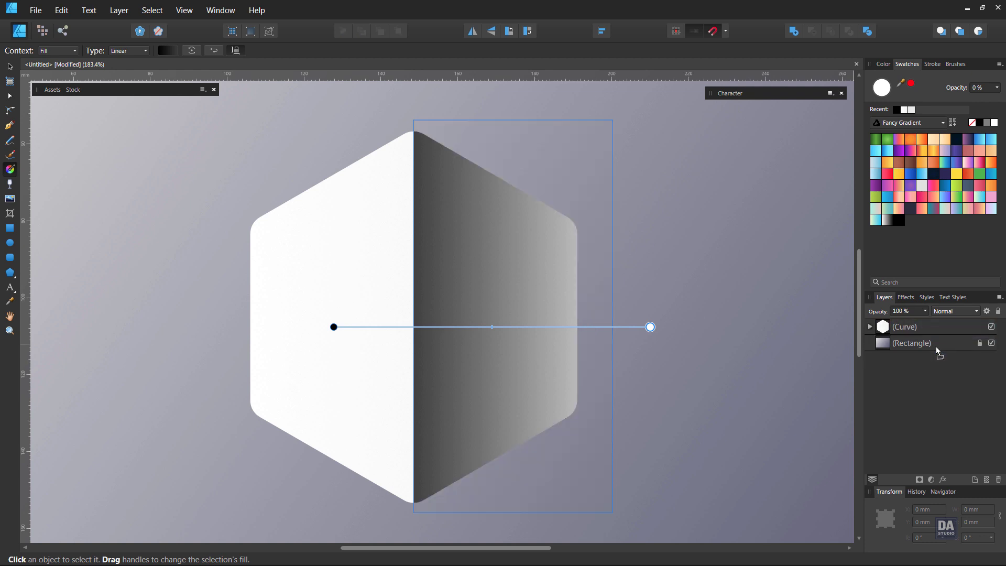
Step: Reduce the layer opacity of the clipped black gradient rectangle to 6% and deselect it
click(977, 311)
click(978, 311)
click(924, 311)
drag(926, 322, 857, 335)
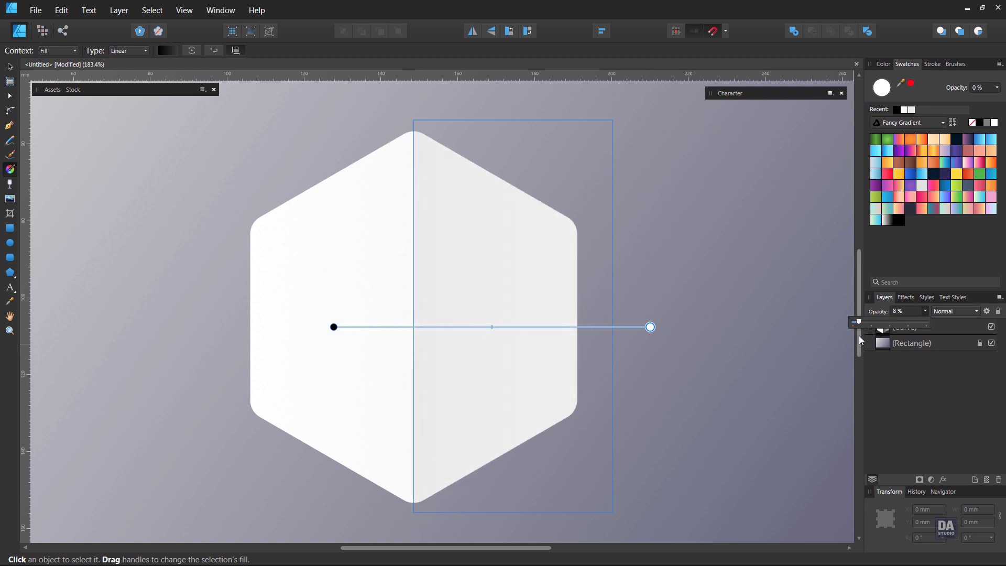
drag(860, 336, 860, 335)
click(10, 66)
click(110, 222)
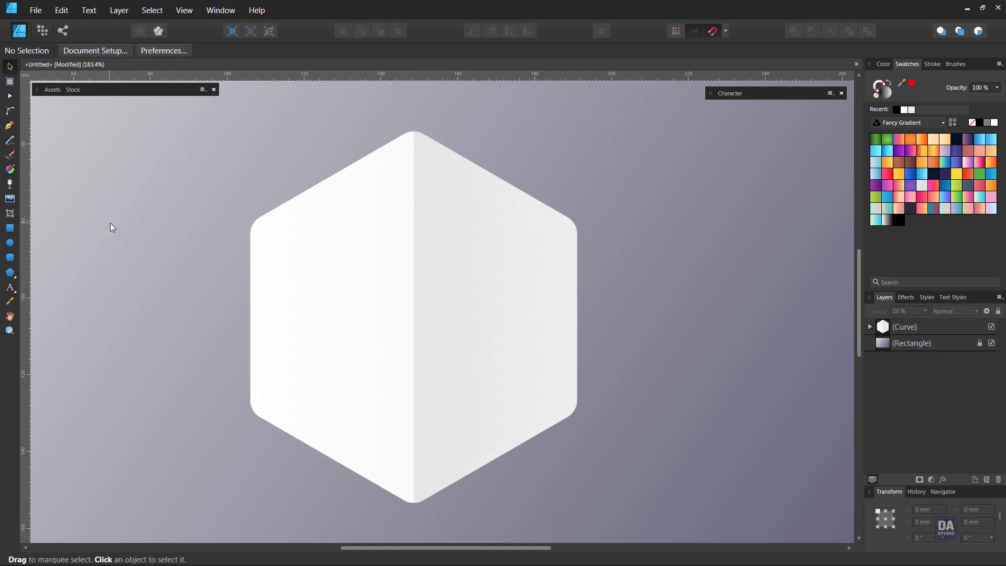
click(556, 352)
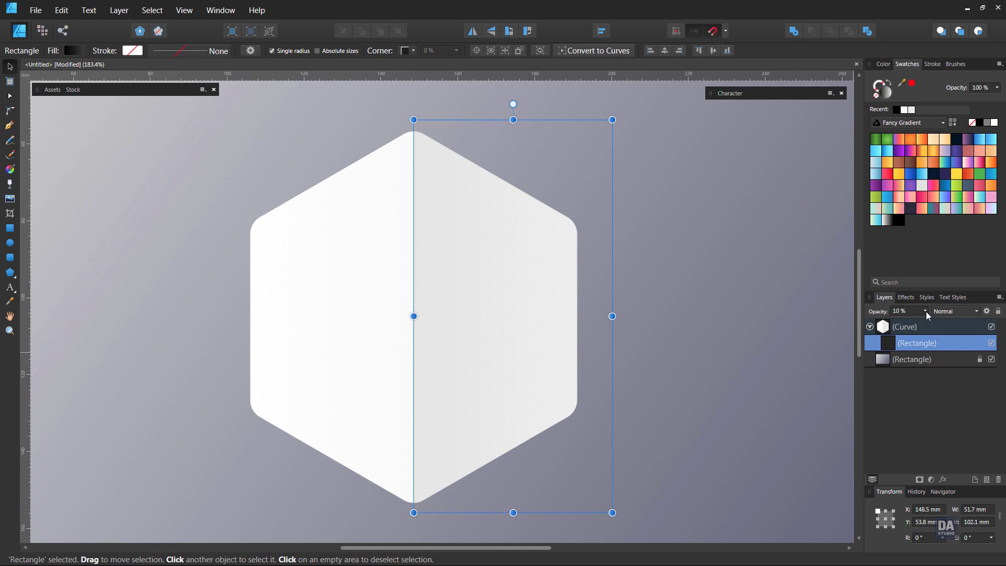
drag(925, 311, 927, 325)
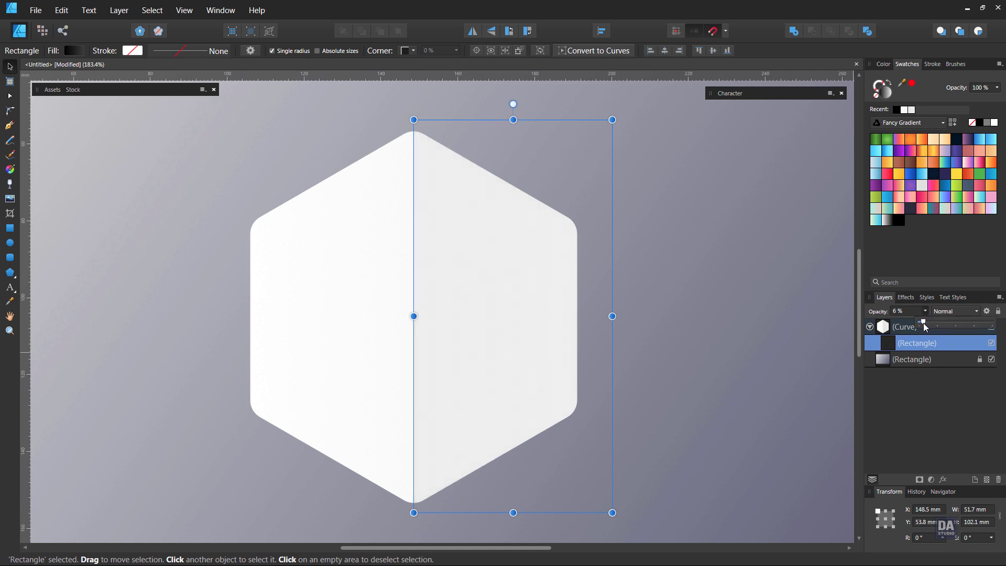
click(738, 356)
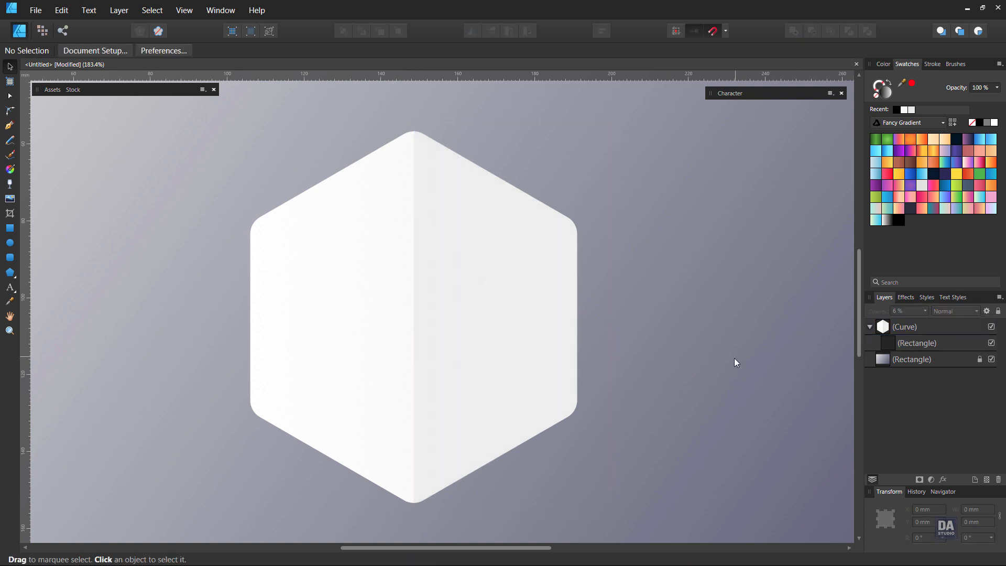
Step: Draw a rounded rectangle about 36.5 × 27.5 mm and move it to overlap the hexagon's left edge at about X 100.5, Y 91 mm
drag(551, 366, 533, 382)
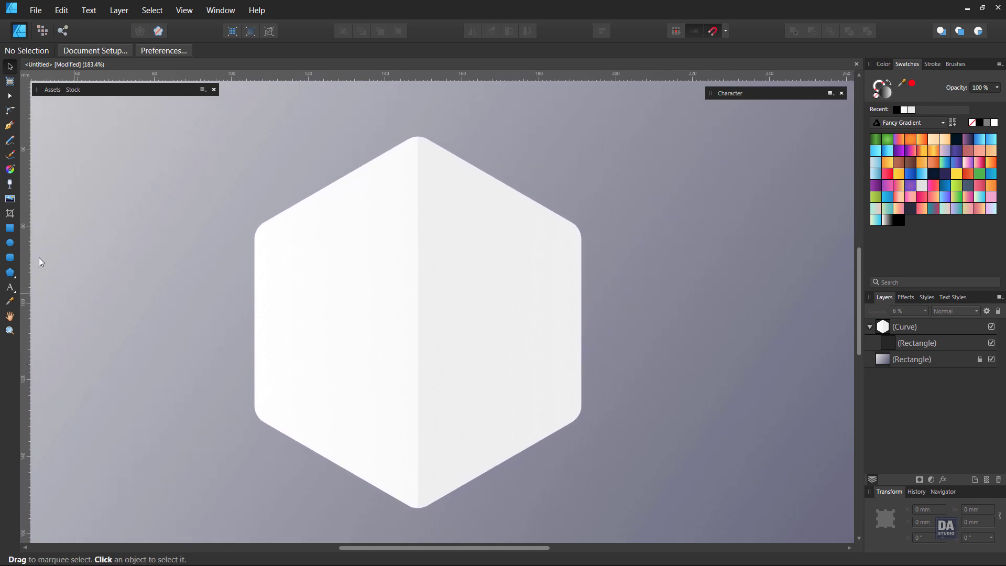
click(10, 257)
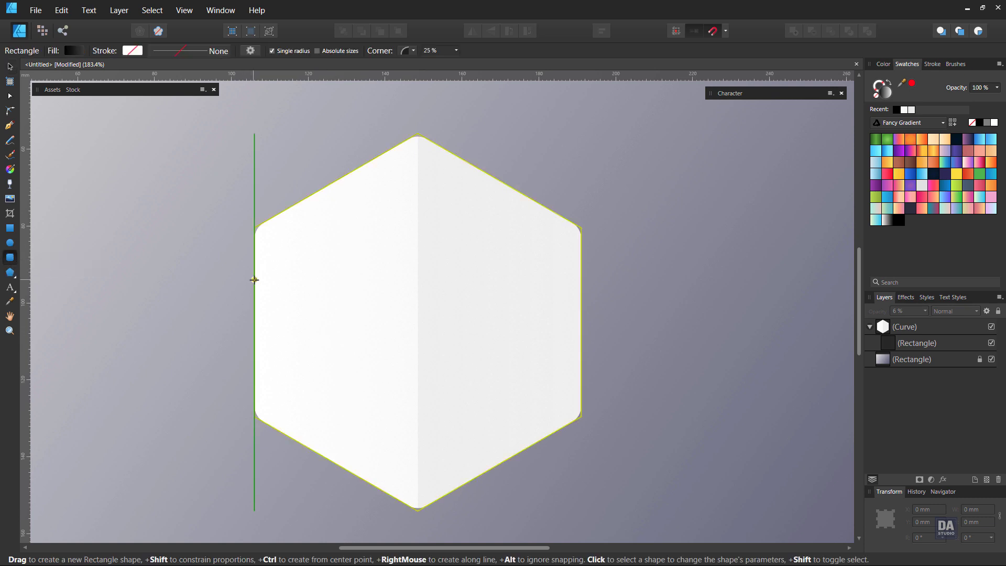
drag(255, 280, 395, 386)
key(v)
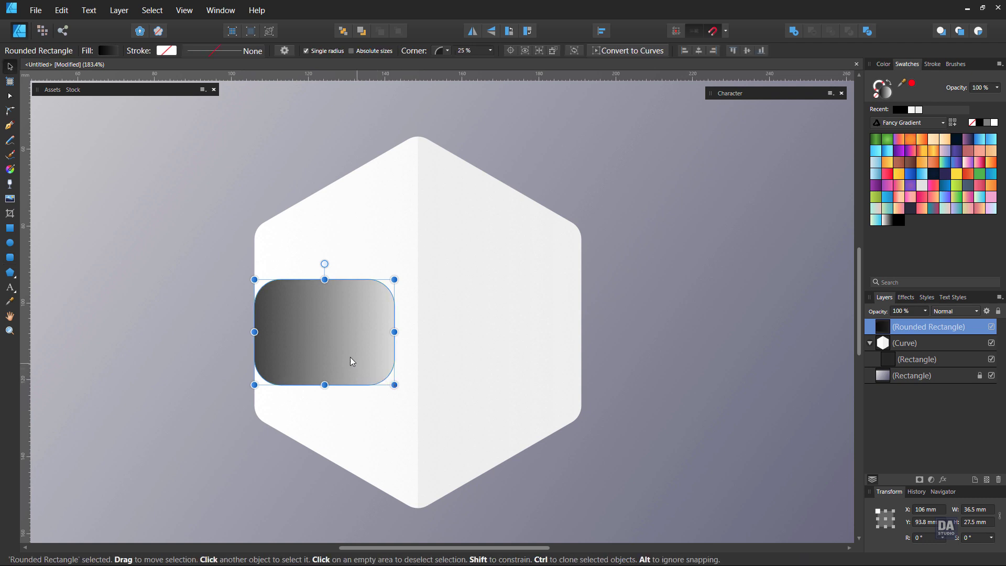
drag(350, 357, 336, 353)
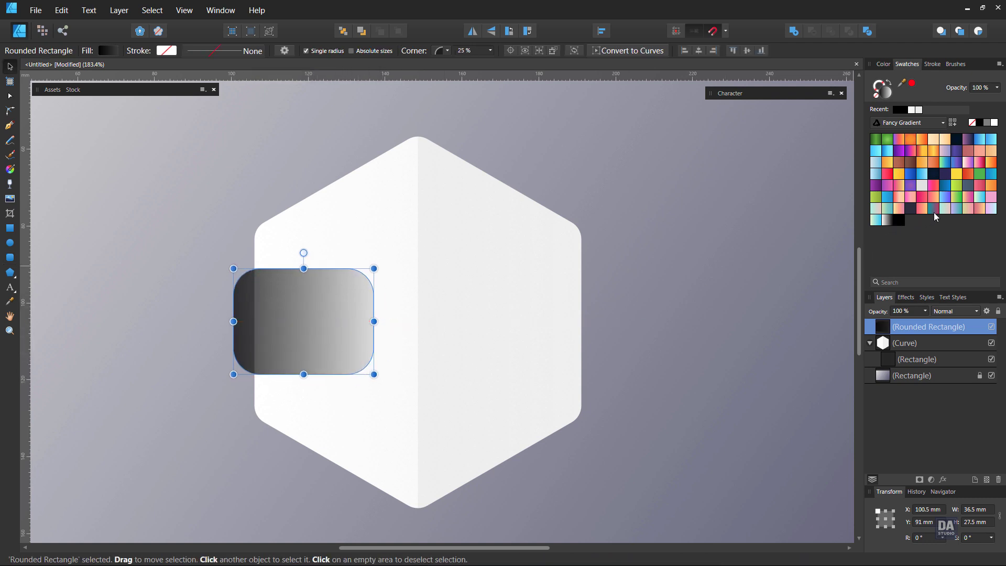
Step: Fill the rounded rectangle with an orange gradient swatch and clip it inside the hexagon
click(991, 186)
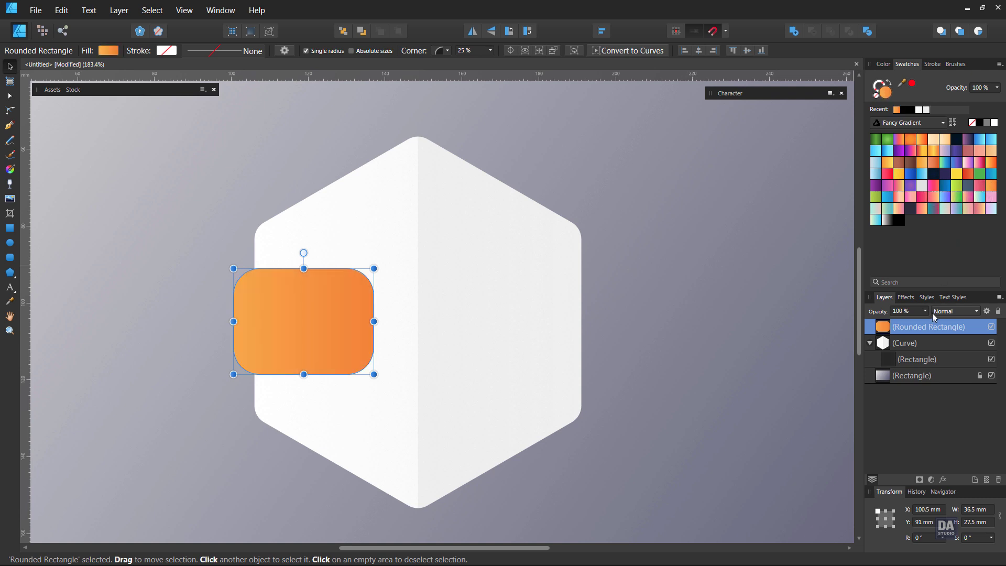
drag(938, 329, 925, 351)
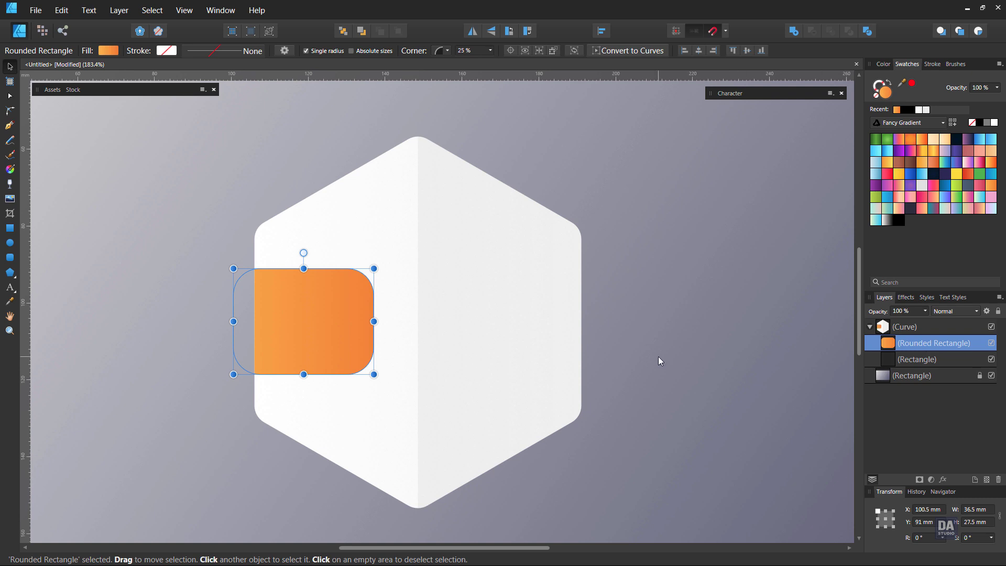
click(681, 381)
Step: Stretch the clipped orange rounded rectangle vertically about its centre to a height of about 32.2 mm
click(315, 316)
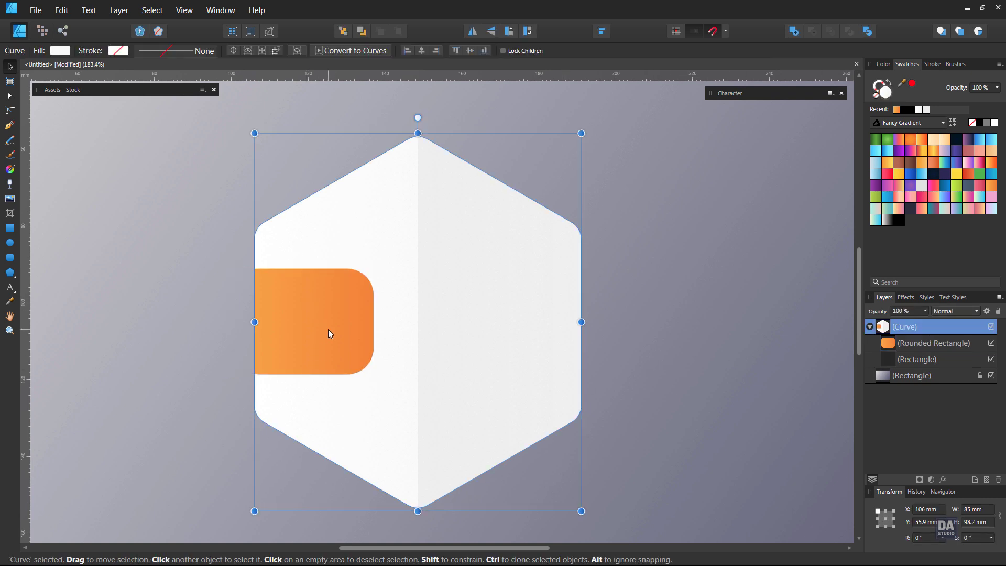
double_click(329, 333)
drag(303, 269, 303, 257)
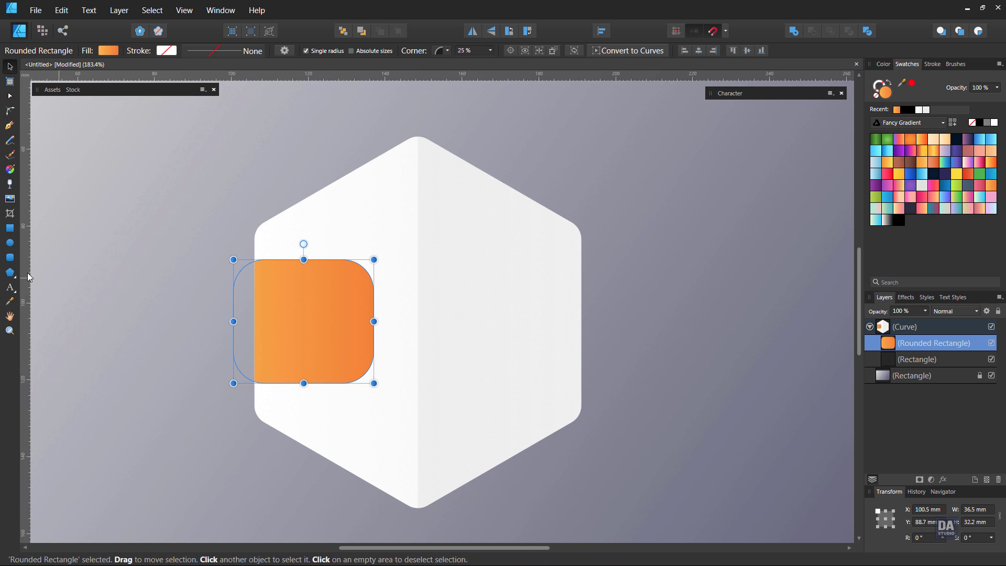
click(9, 257)
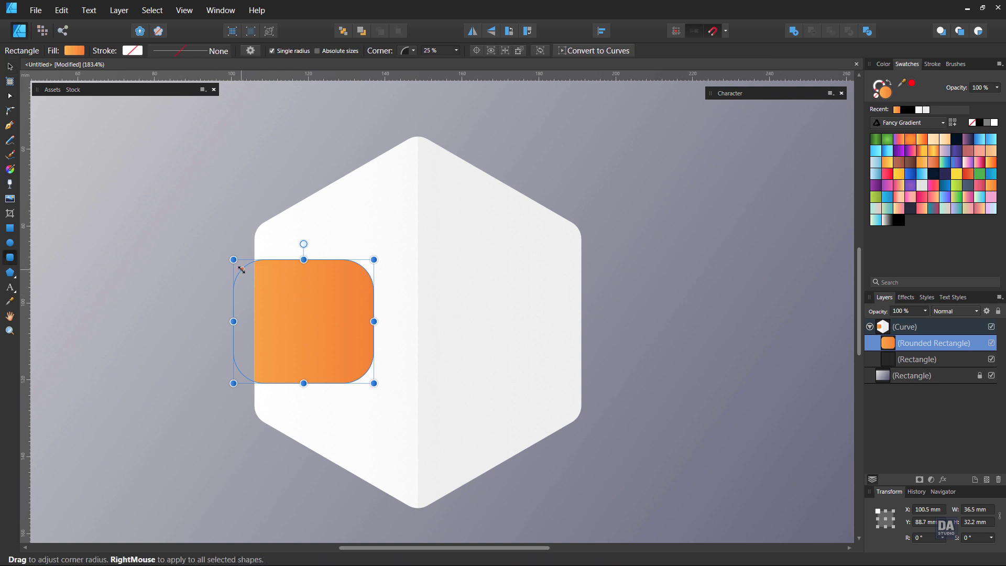
mouse_move(243, 270)
mouse_down()
mouse_move(267, 284)
mouse_move(243, 268)
mouse_up()
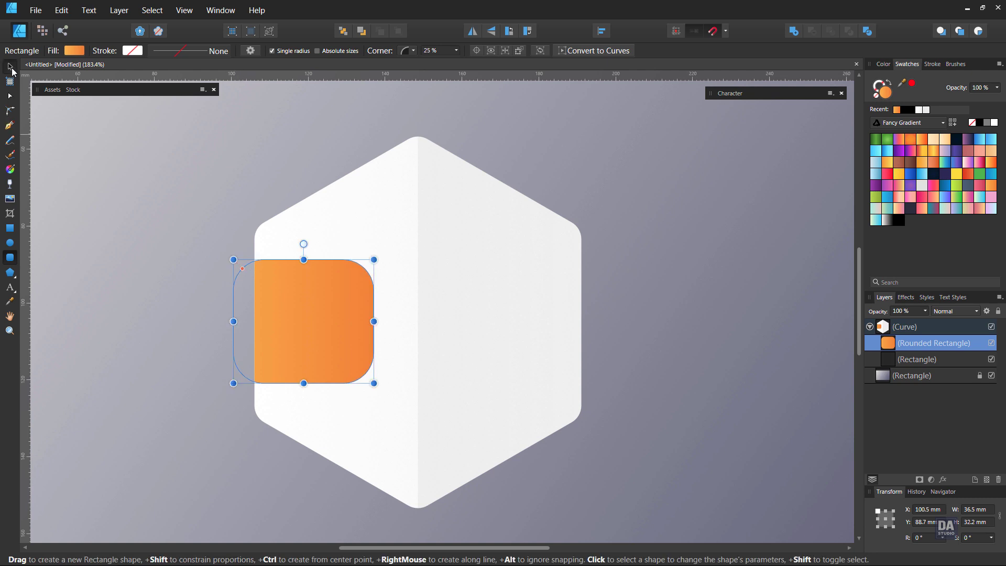
click(9, 67)
click(96, 247)
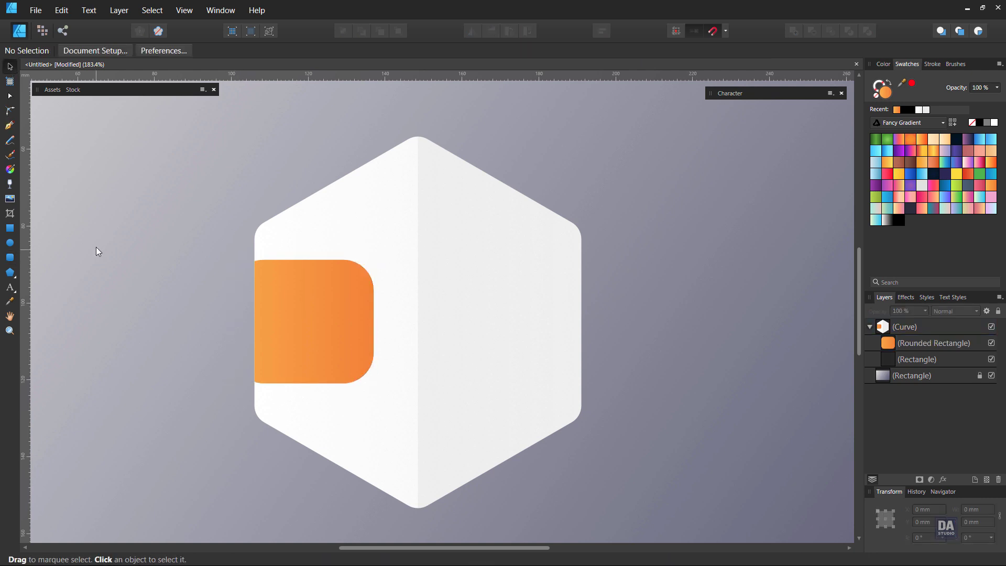
Step: Add a Multiply inner shadow with 59% opacity and a 31 px radius to the clipped orange rounded rectangle
click(336, 358)
click(336, 358)
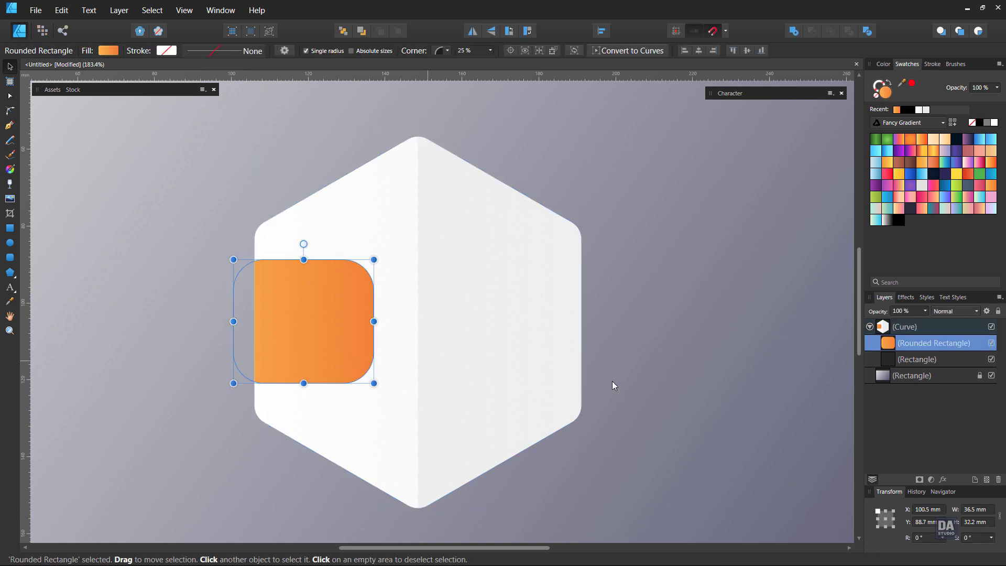
click(943, 480)
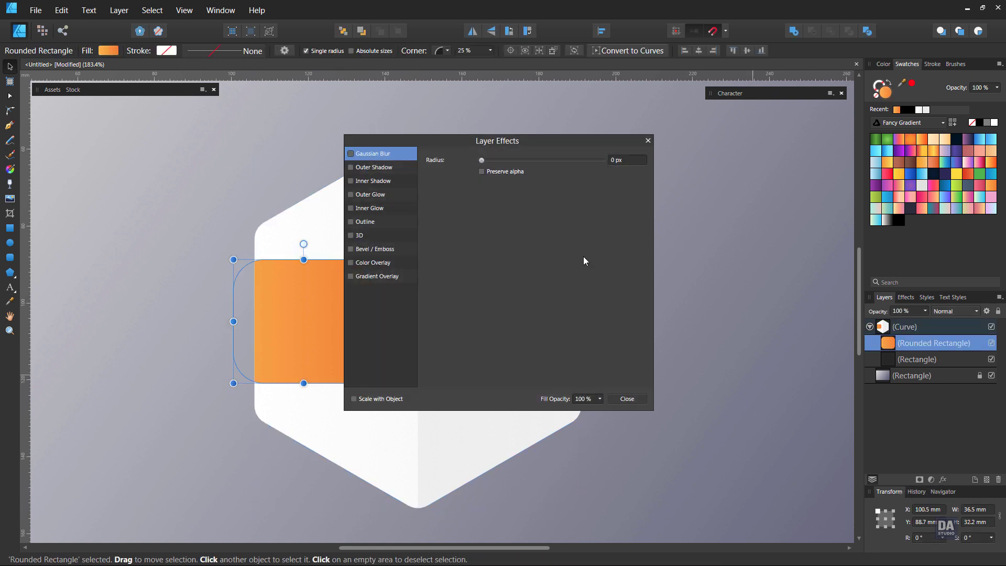
drag(506, 146, 685, 170)
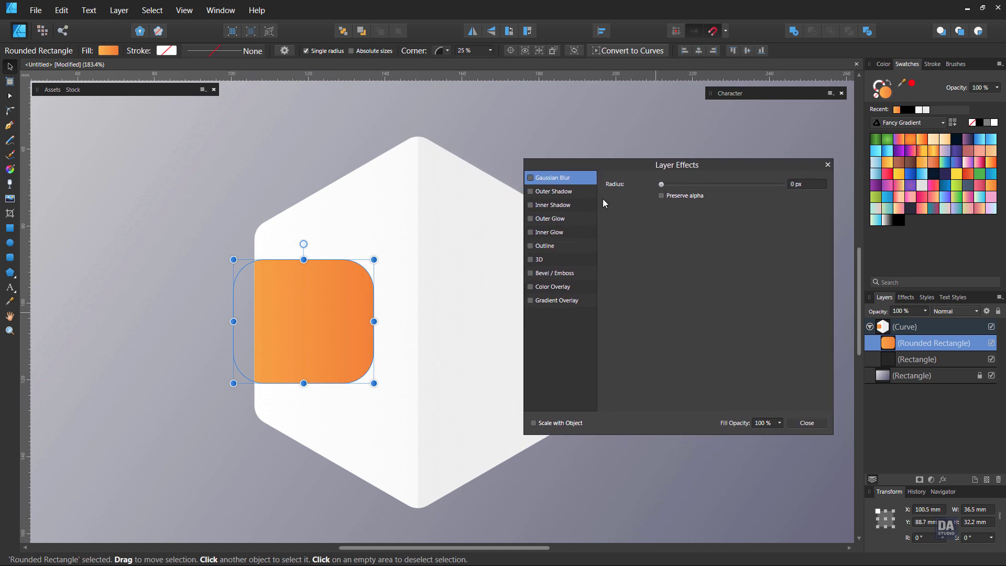
click(577, 205)
drag(661, 209, 743, 209)
click(807, 423)
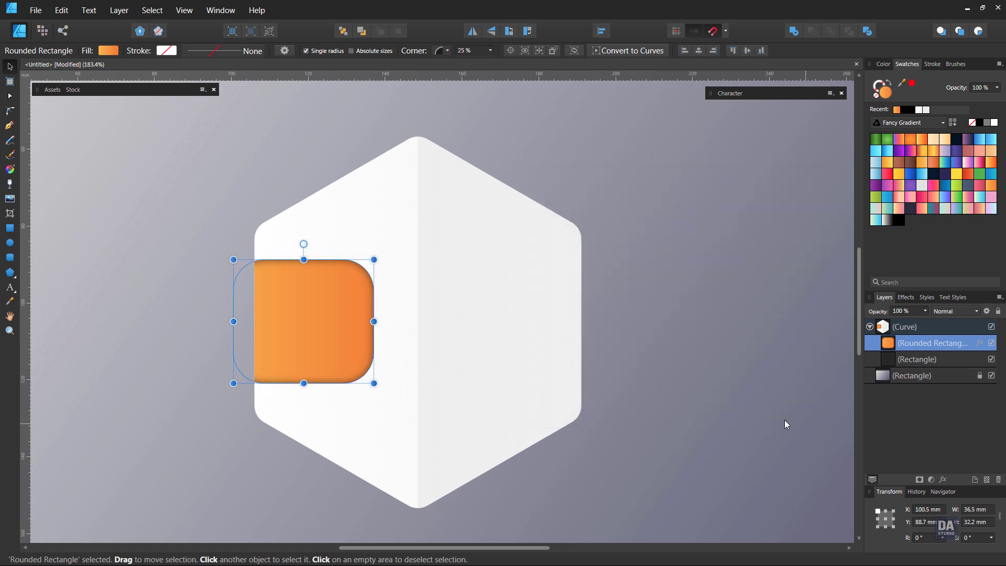
click(979, 342)
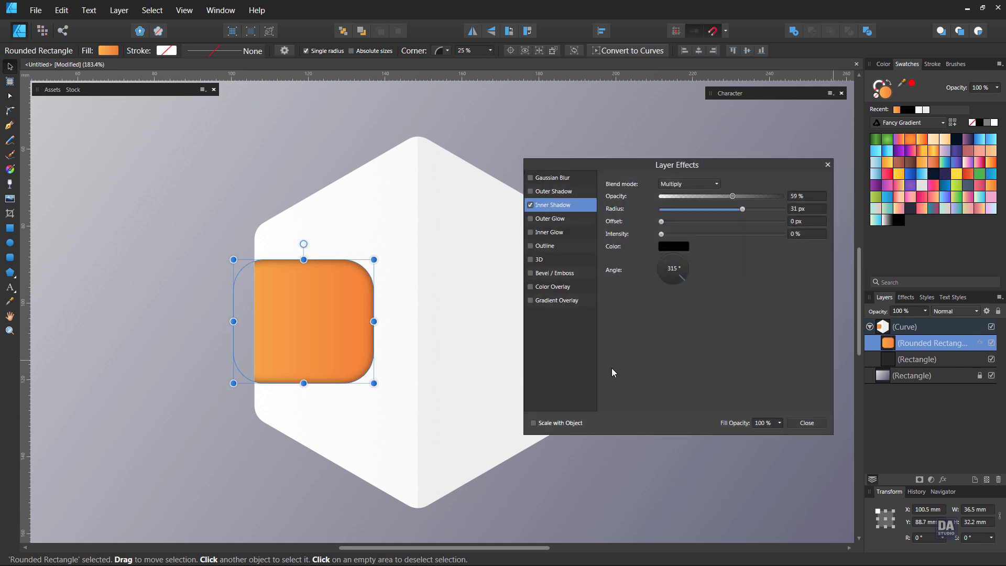
click(807, 423)
Step: Widen the clipped orange rounded rectangle leftward to about 41.2 mm, keeping its inner edge in place, and deselect it
drag(346, 350, 339, 349)
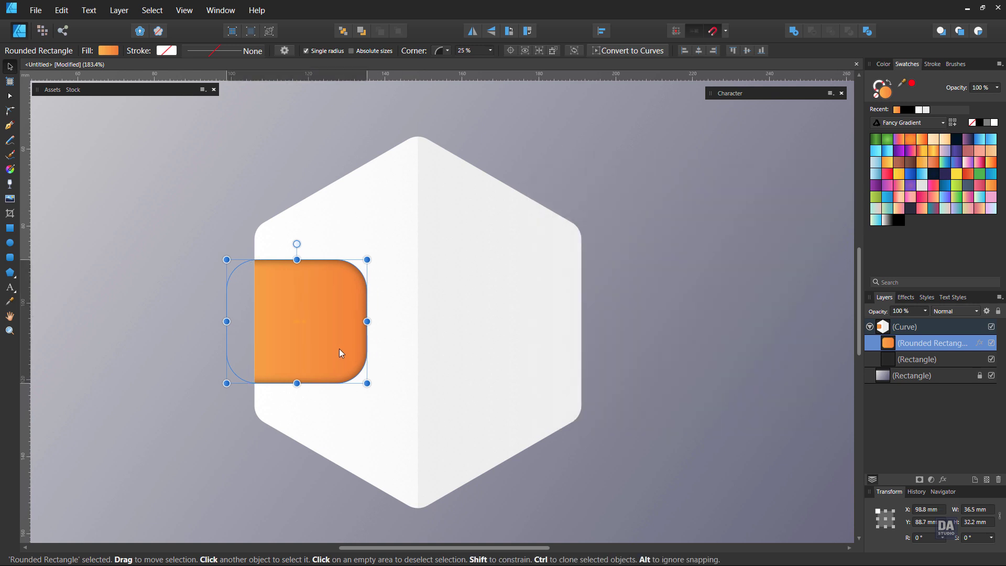
key(ctrl+z)
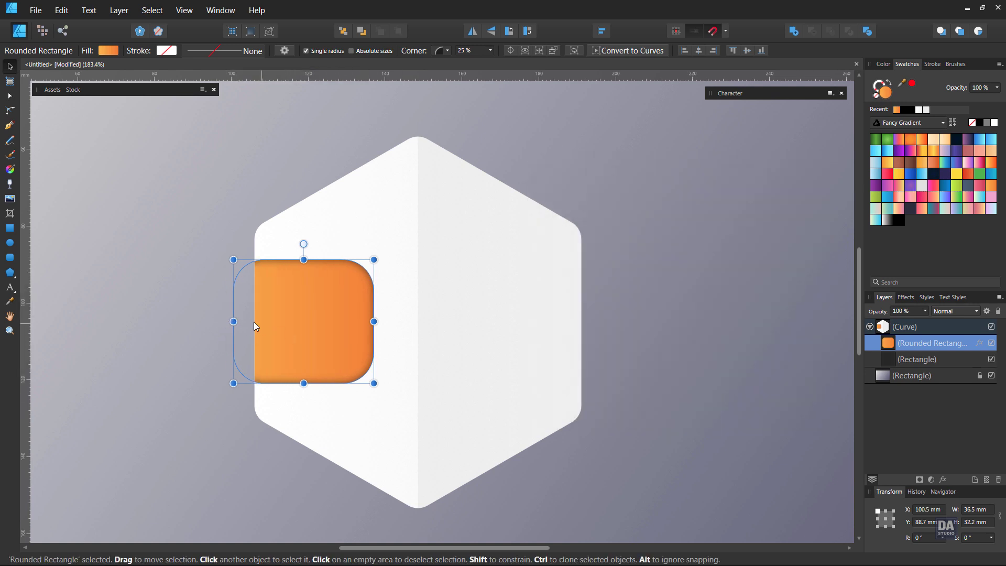
drag(233, 322, 212, 321)
click(181, 355)
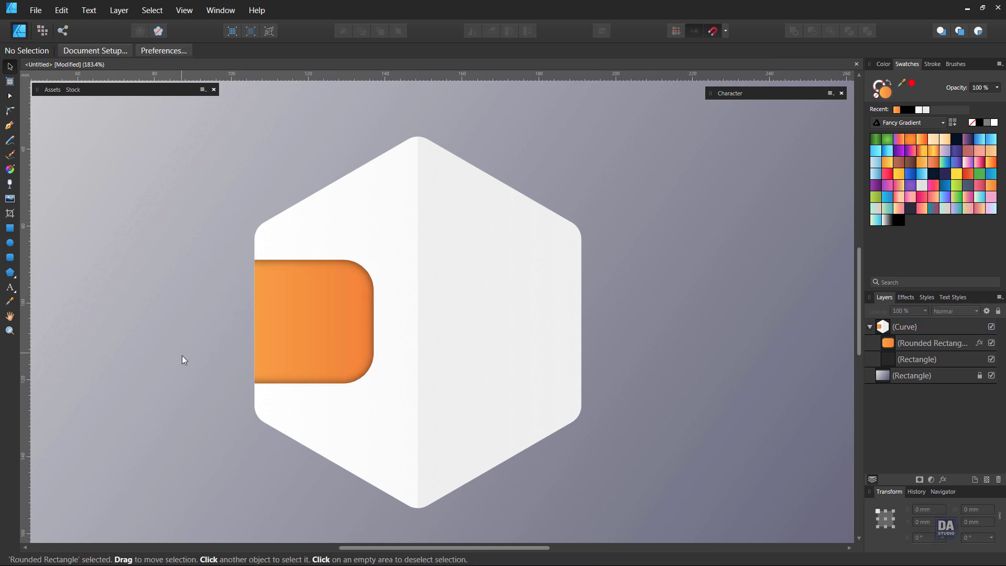
Step: Redraw the rounded rectangle's orange gradient horizontally from the hexagon's left edge to just past the shape's inner edge
key(z)
drag(303, 348, 423, 341)
key(v)
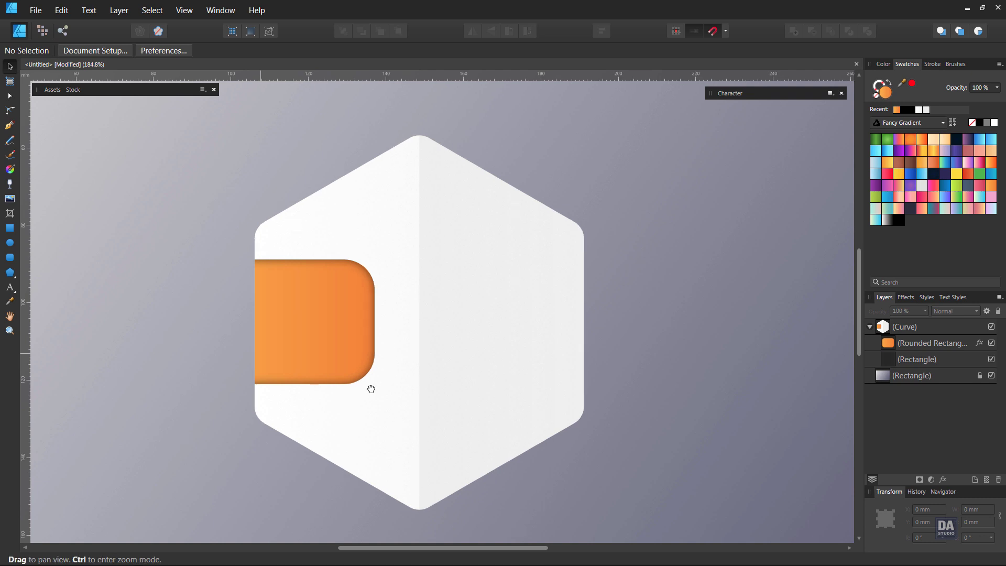
click(314, 331)
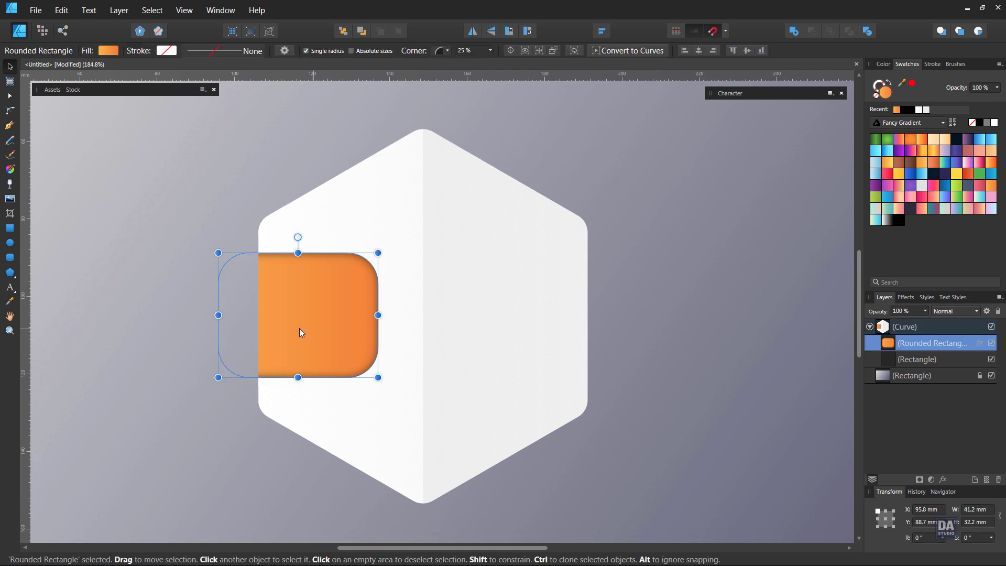
click(10, 170)
drag(257, 341, 392, 350)
click(10, 66)
click(117, 231)
Step: Place the white "PLACE YOUR TEXT HERE" sample text asset on the hexagon's right half, scaled to about 31.9 × 7.4 mm
key(space)
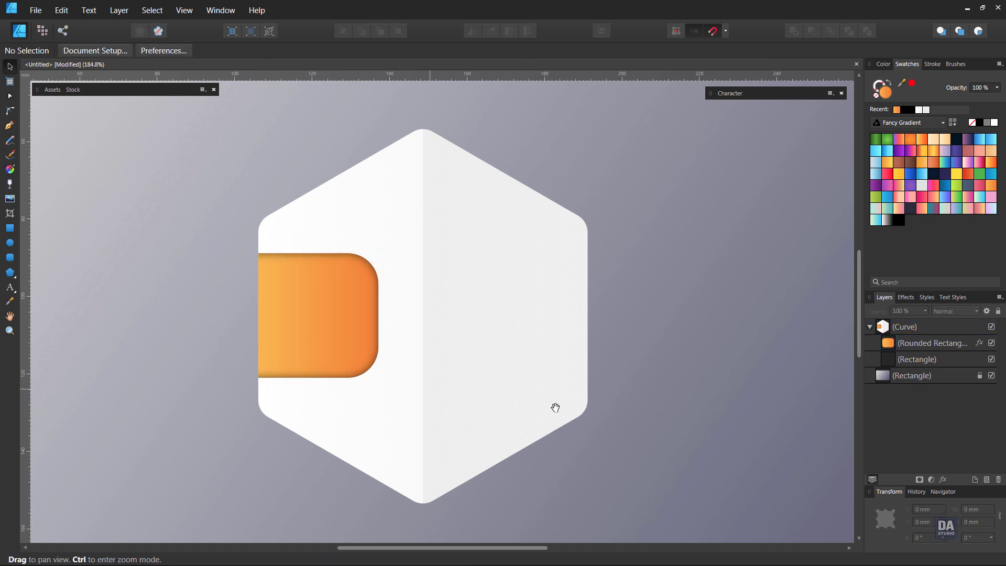
drag(555, 411, 577, 414)
drag(397, 358, 442, 352)
click(55, 93)
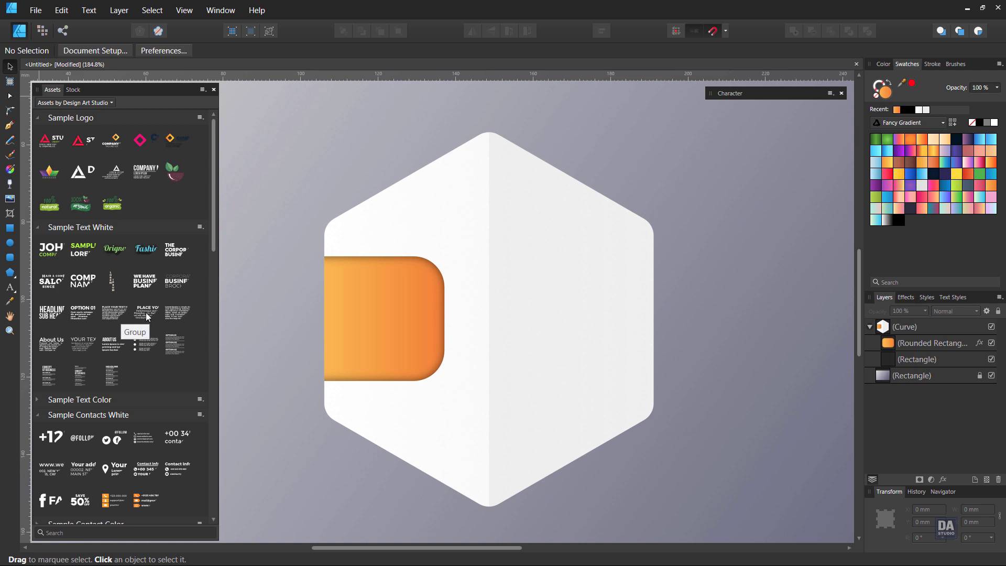
drag(146, 312, 545, 348)
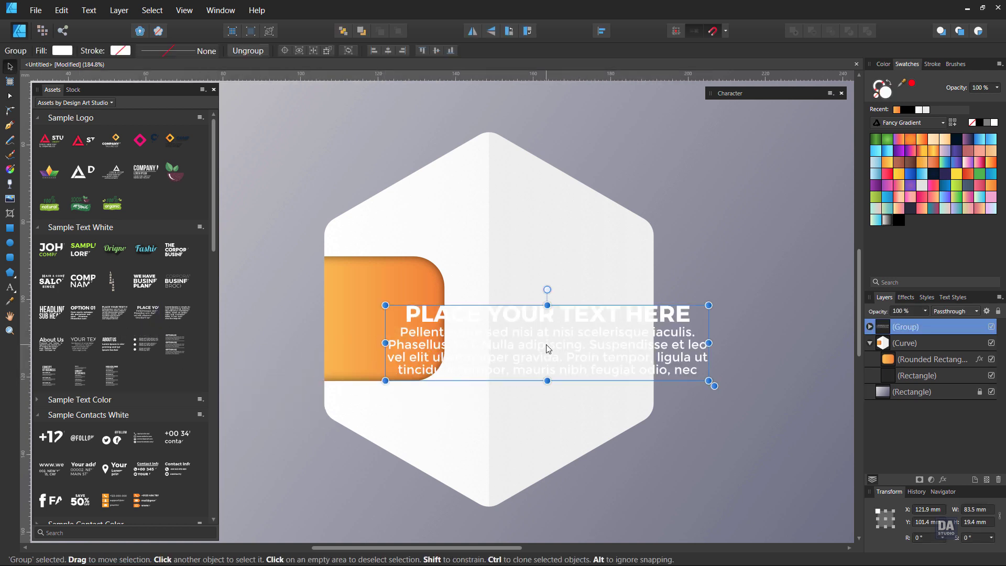
drag(720, 389, 595, 288)
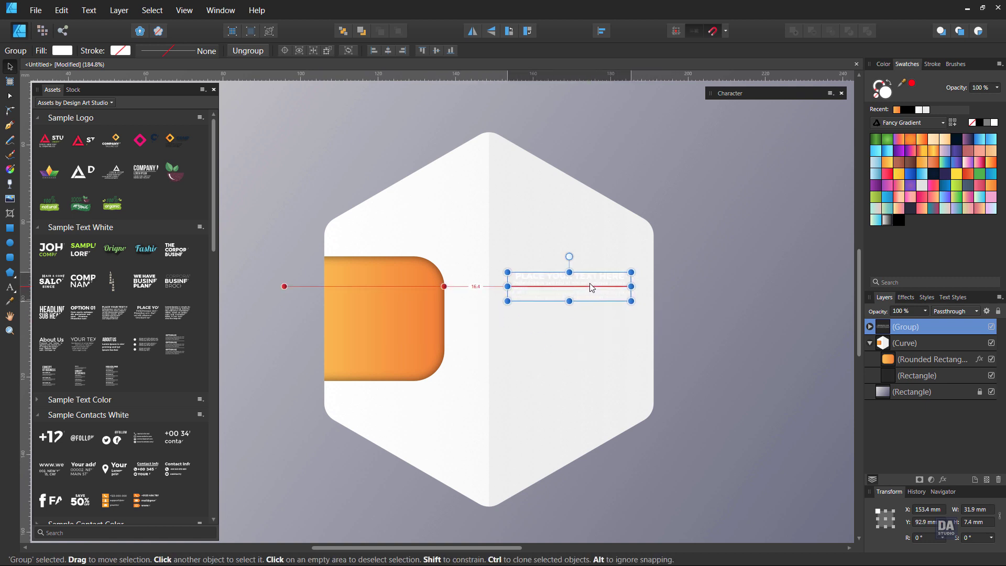
drag(590, 284, 590, 284)
Step: Replace the heading in the placed text group with "LOREM IPSUM"
double_click(585, 280)
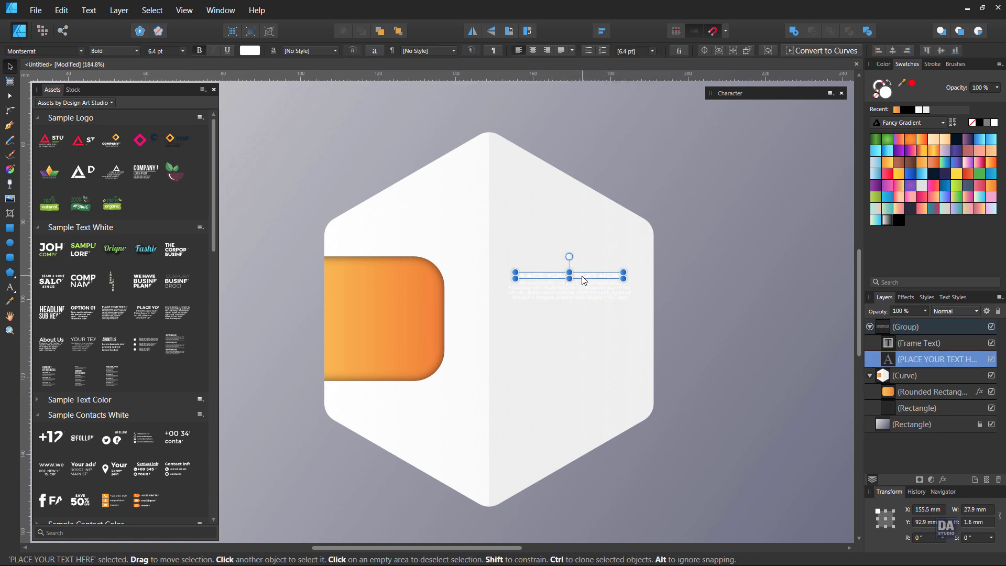
double_click(582, 280)
key(ctrl+a)
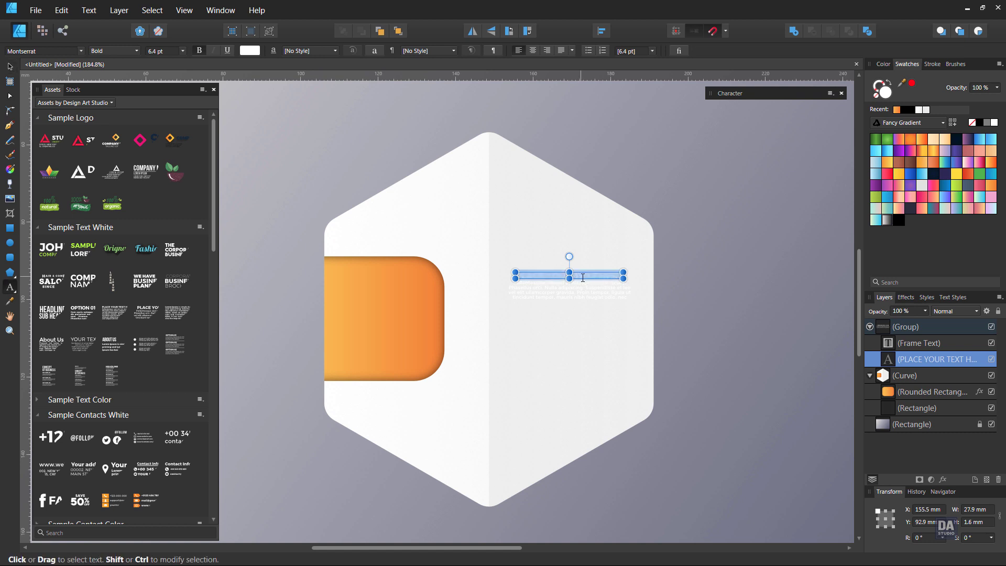
key(BackSpace)
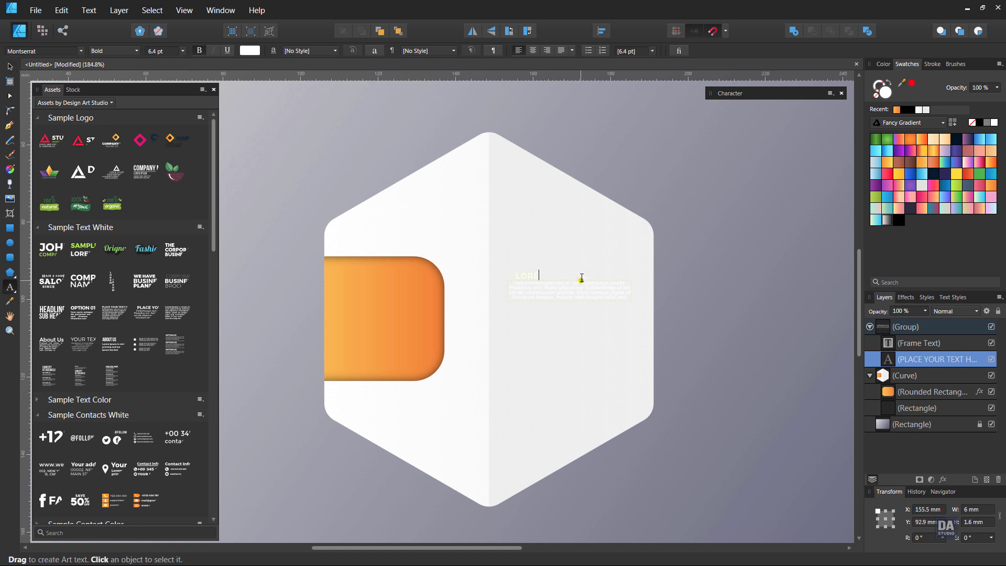
text(LOREM IPSUM)
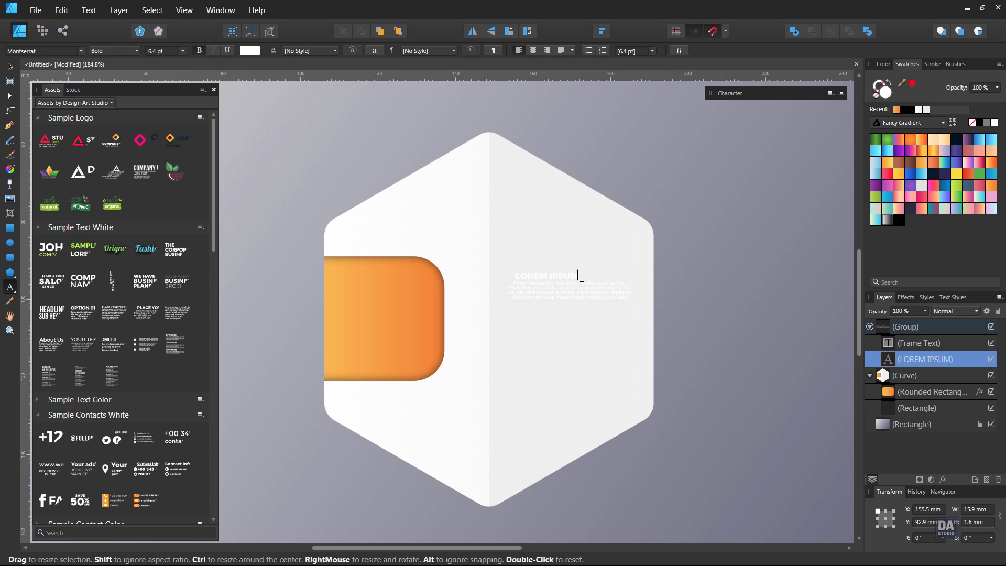
key(Escape)
click(13, 66)
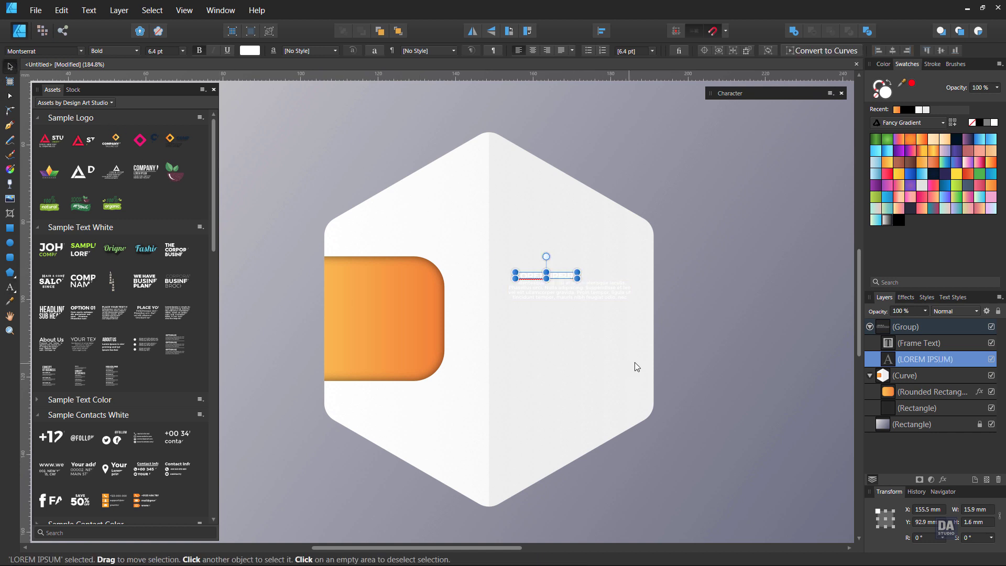
Step: Recolour the heading and body text group mid-grey and deselect it
click(607, 303)
click(694, 300)
click(590, 288)
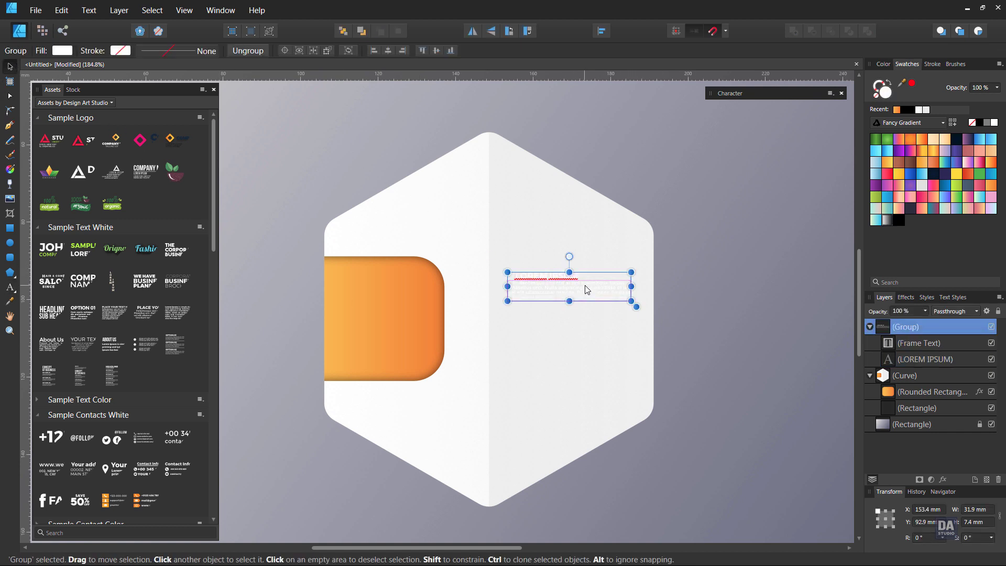
click(753, 291)
Step: Resize the body text frame to about 31.4 × 13.1 mm with 3.9 pt text, position it below the heading and justify it
key(z)
click(600, 343)
key(v)
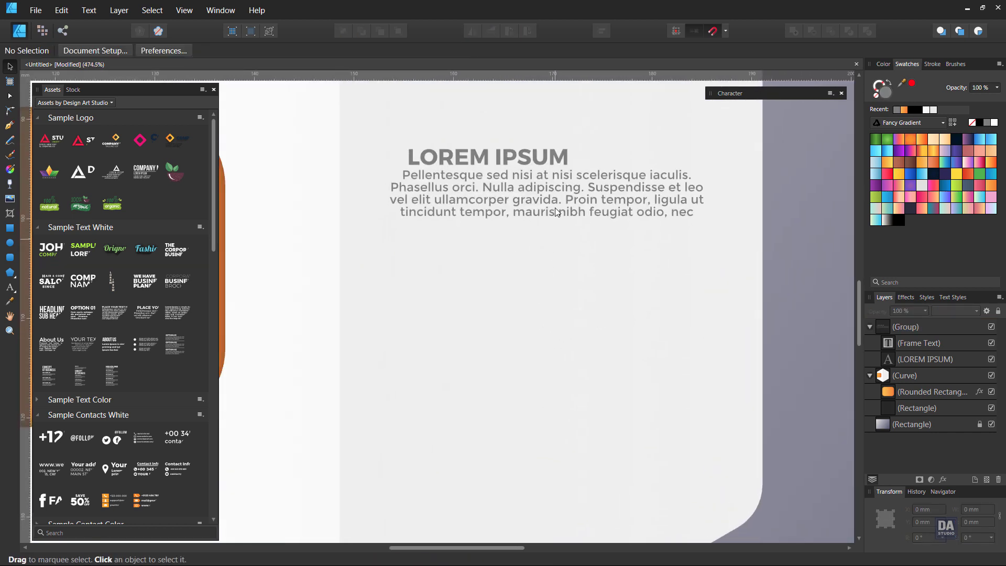
click(555, 206)
drag(549, 224, 554, 287)
drag(711, 298, 725, 310)
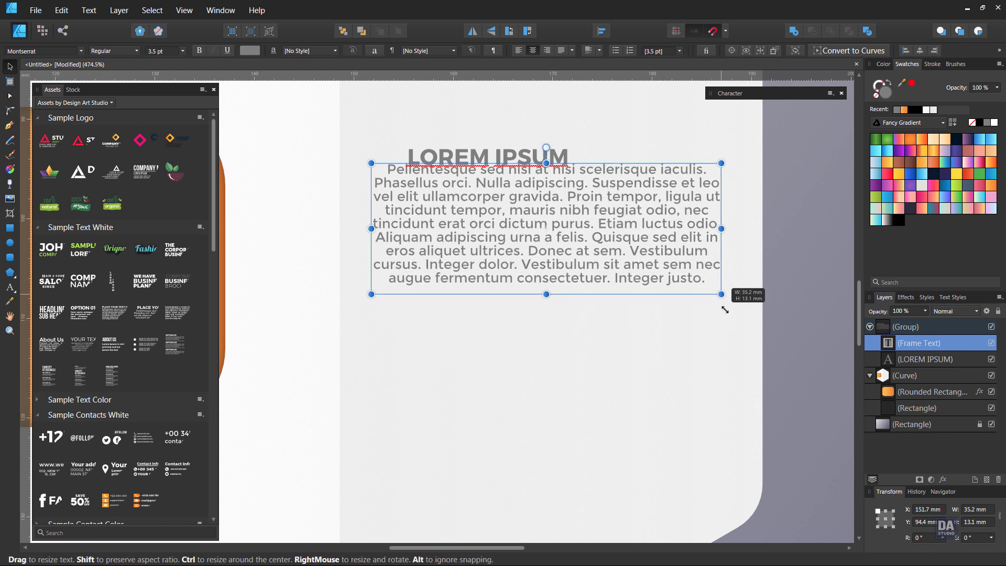
drag(664, 274, 664, 286)
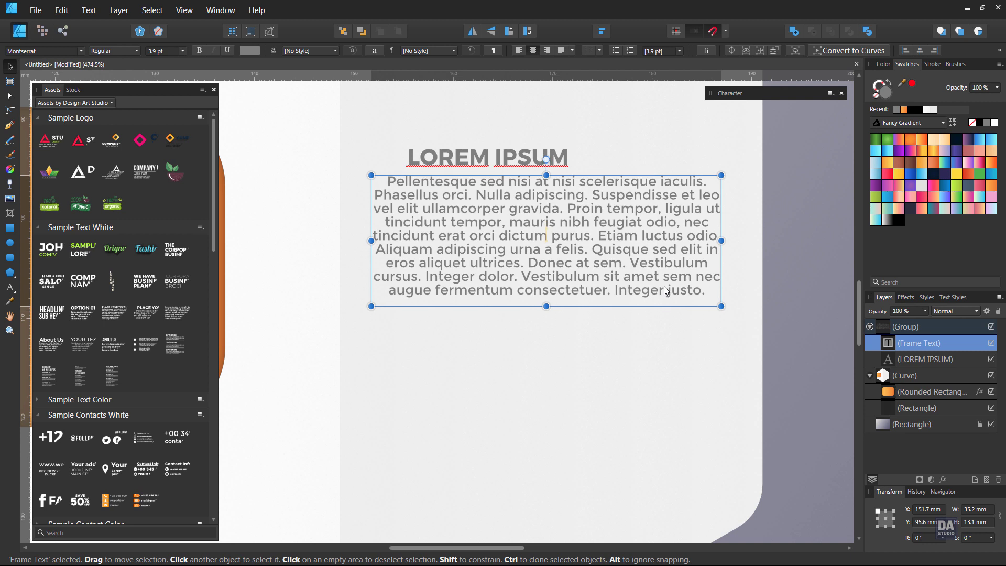
drag(724, 242, 706, 243)
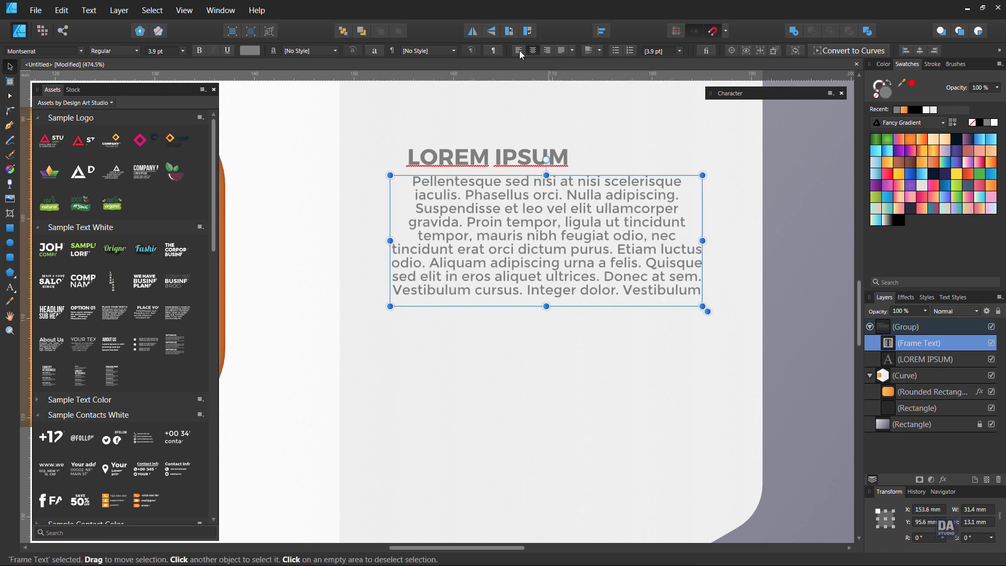
click(559, 50)
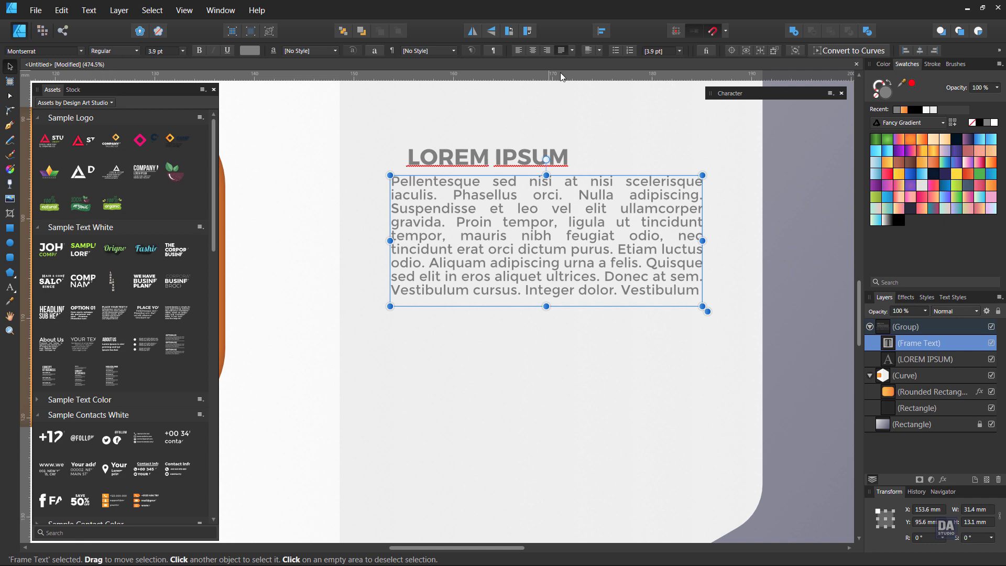
Step: Enlarge the "LOREM IPSUM" heading to about 30.3 × 3.1 mm and place it just above the body text
click(507, 168)
click(504, 165)
drag(504, 165, 673, 310)
key(space)
scroll(565, 160, down, 1)
click(594, 307)
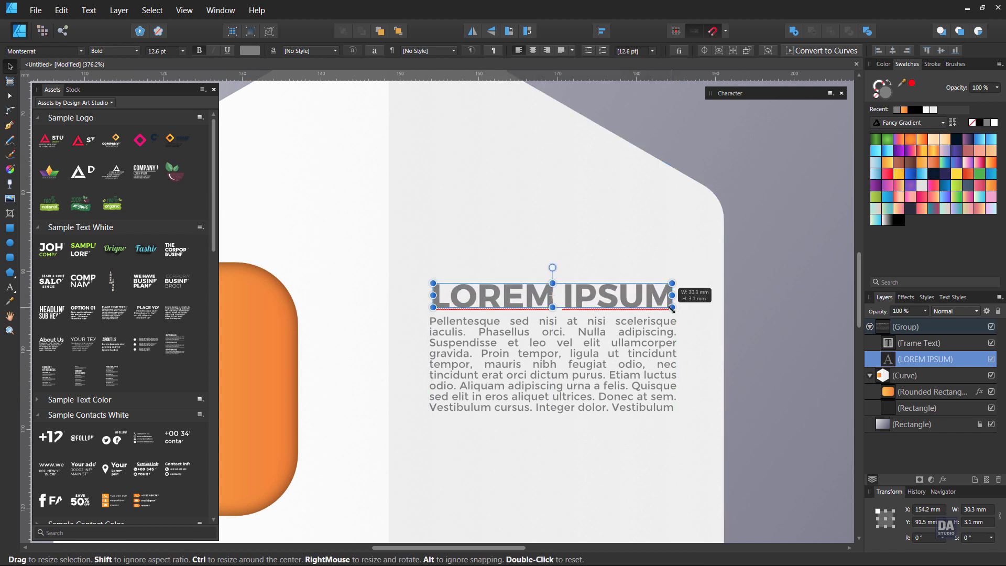
Step: Set the heading's spelling language to None in the character settings
click(740, 97)
click(712, 312)
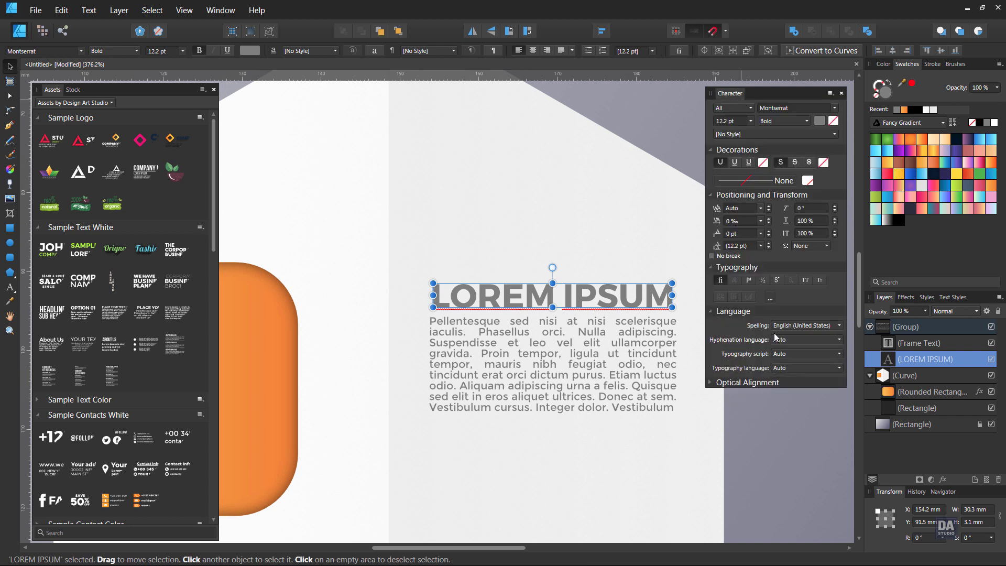
click(784, 329)
click(780, 345)
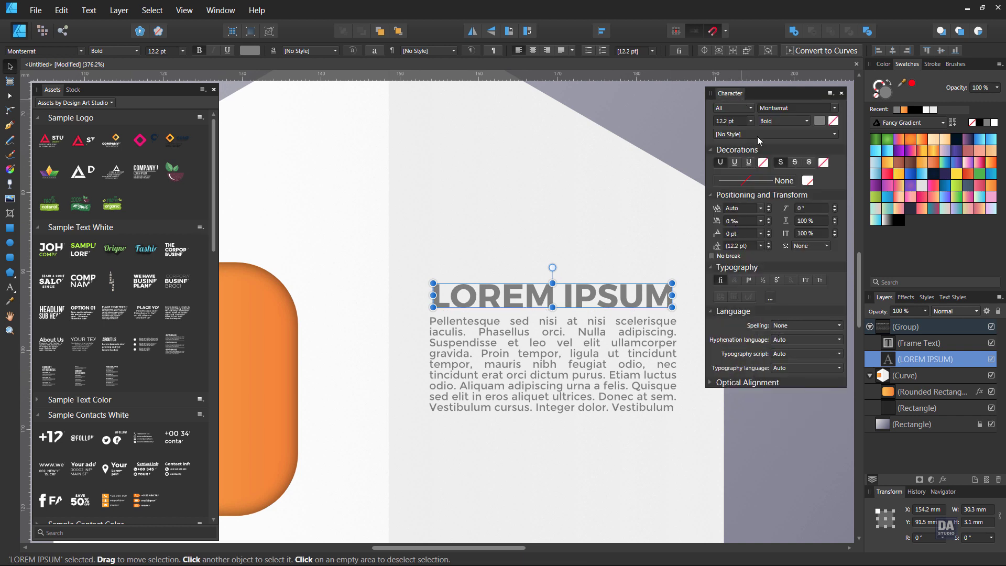
click(776, 90)
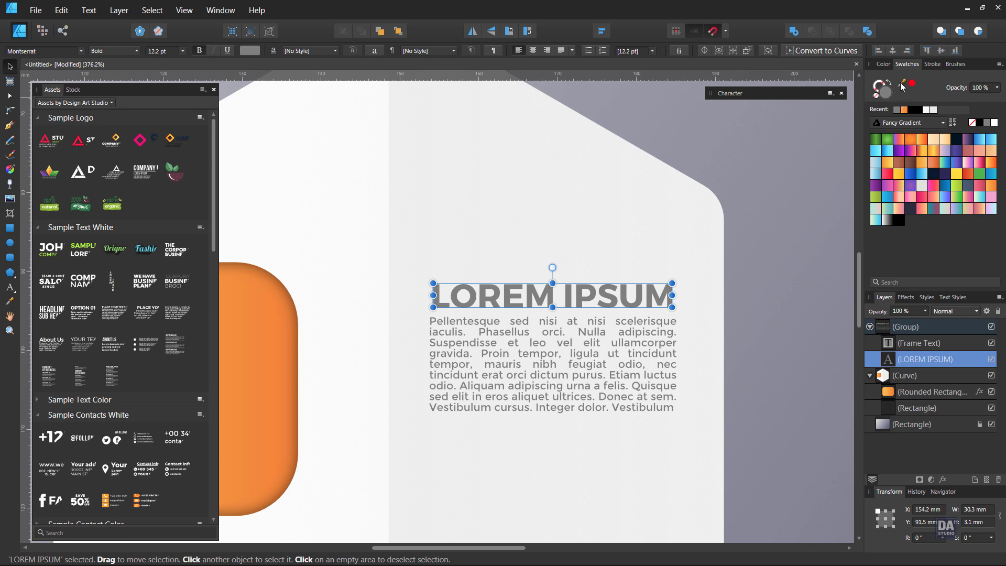
Step: Sample the orange from the rounded rectangle, apply it to the "LOREM IPSUM" heading and deselect it
drag(901, 83, 263, 317)
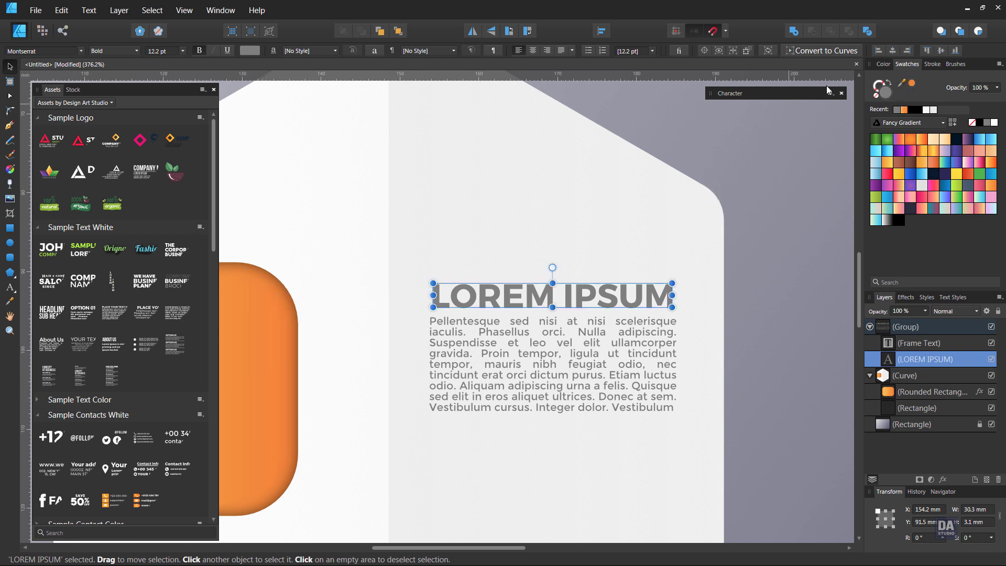
click(912, 85)
click(753, 322)
drag(753, 323, 286, 239)
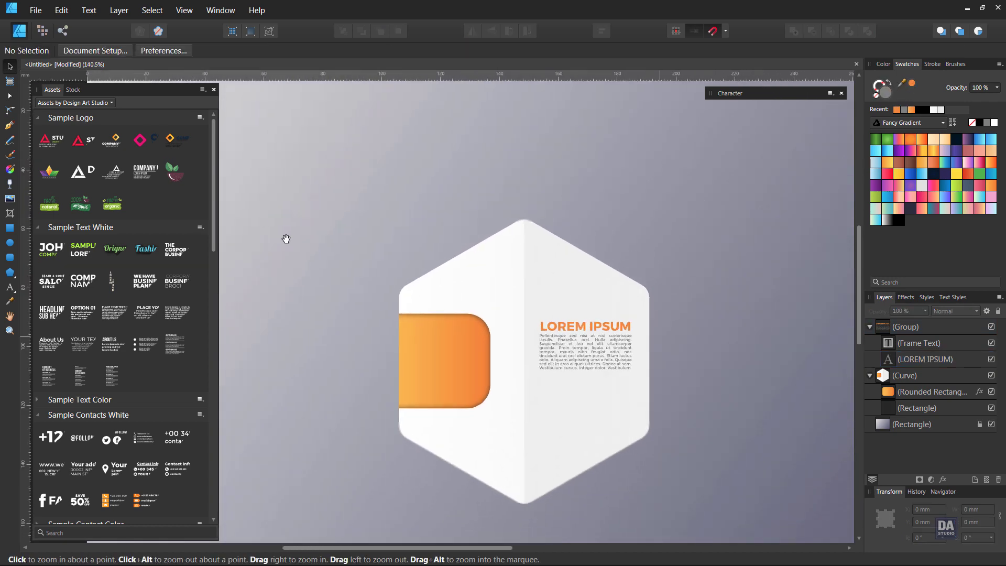
scroll(631, 416, down, 1)
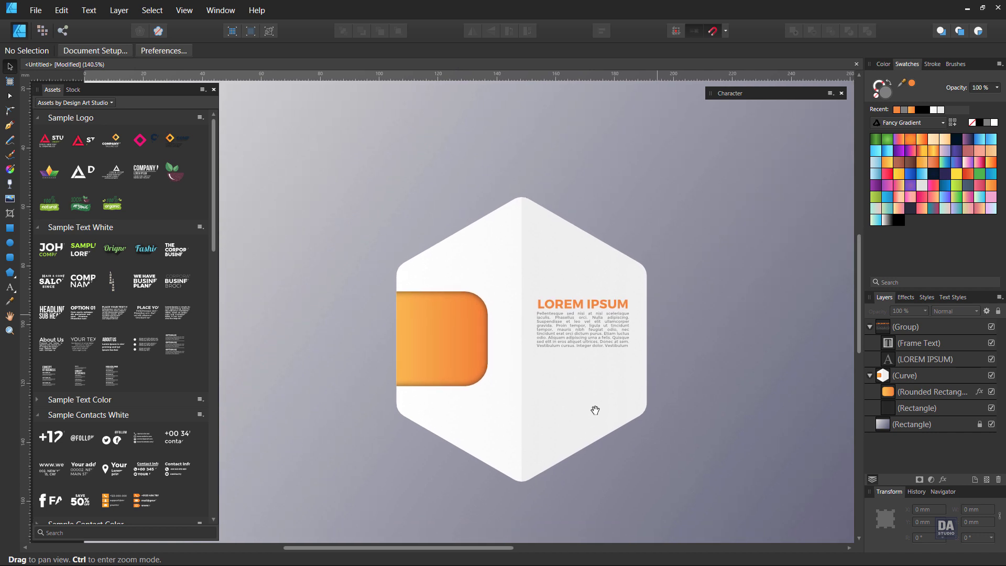
Step: Set the body text to 5 pt and lengthen its frame downward so the whole paragraph fits
scroll(593, 409, up, 1)
click(590, 329)
drag(583, 339, 583, 358)
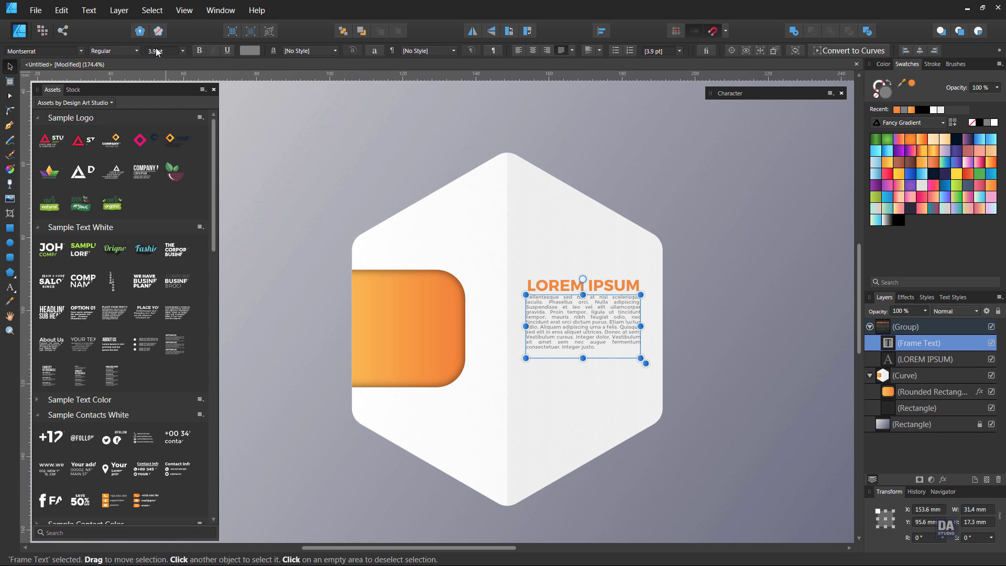
scroll(156, 50, up, 2)
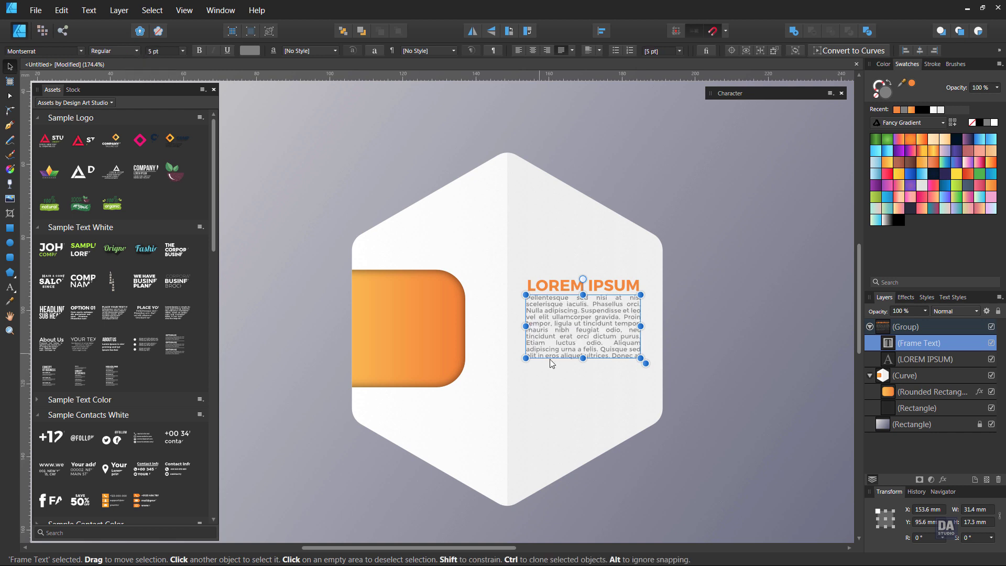
drag(583, 358, 622, 403)
click(757, 402)
Step: Try moving the heading and body text group slightly upward on the hexagon, and undo the move
click(600, 357)
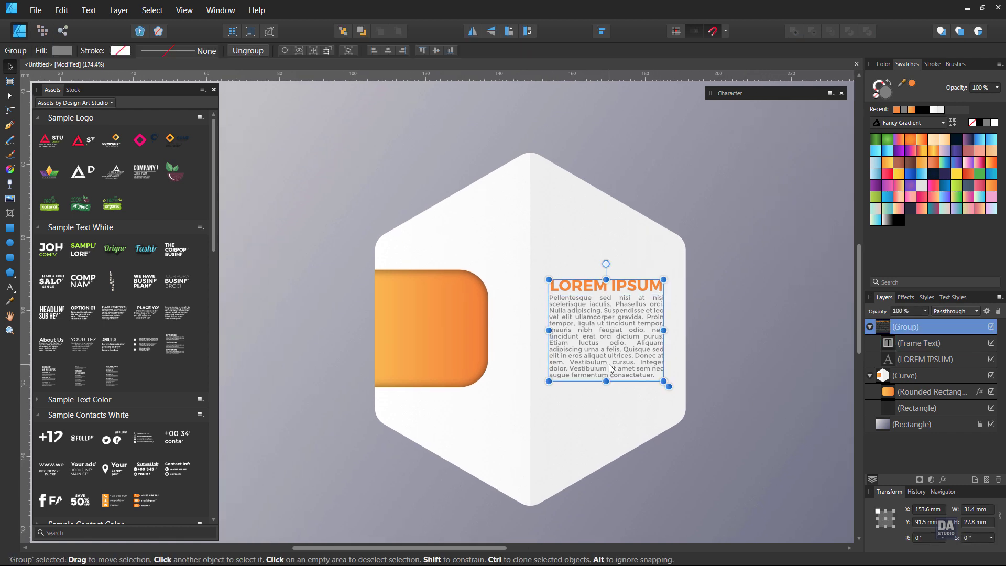
drag(610, 367, 611, 357)
click(753, 375)
drag(637, 399, 617, 389)
key(ctrl+z)
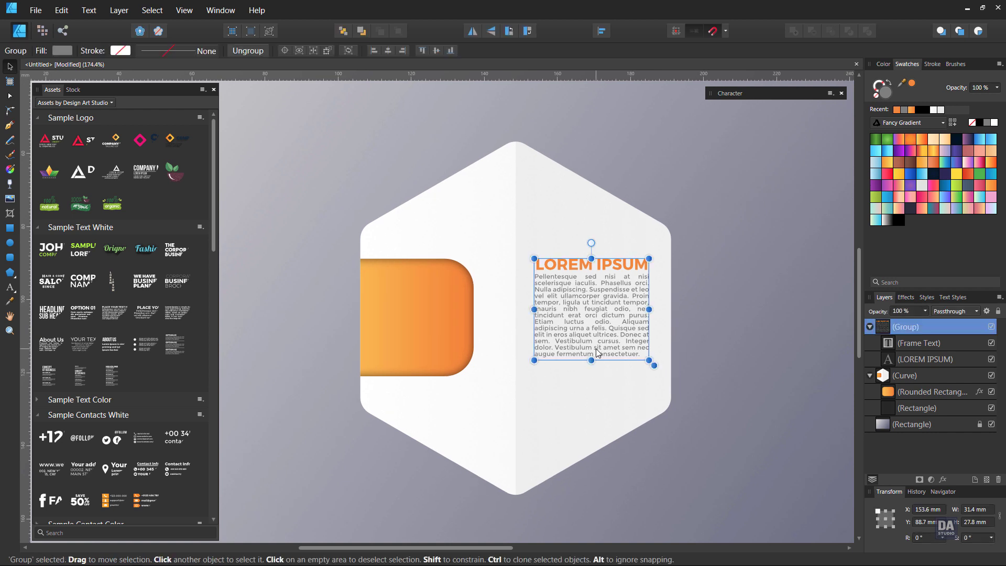
key(ctrl+z)
click(709, 353)
drag(659, 406, 671, 407)
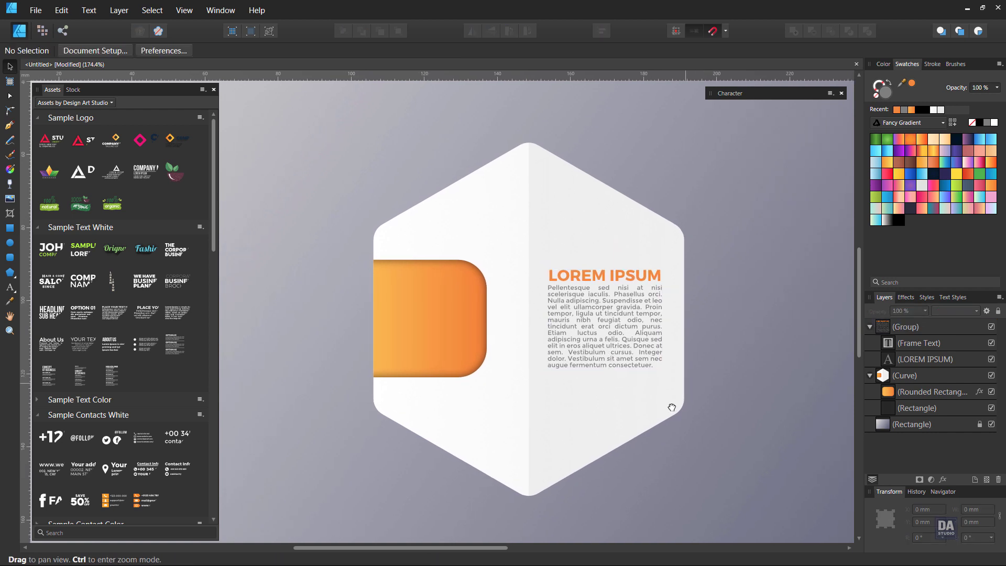
Step: Move the heading and body text group straight up to a Y position of about 87.2 mm
click(597, 359)
drag(597, 359, 606, 342)
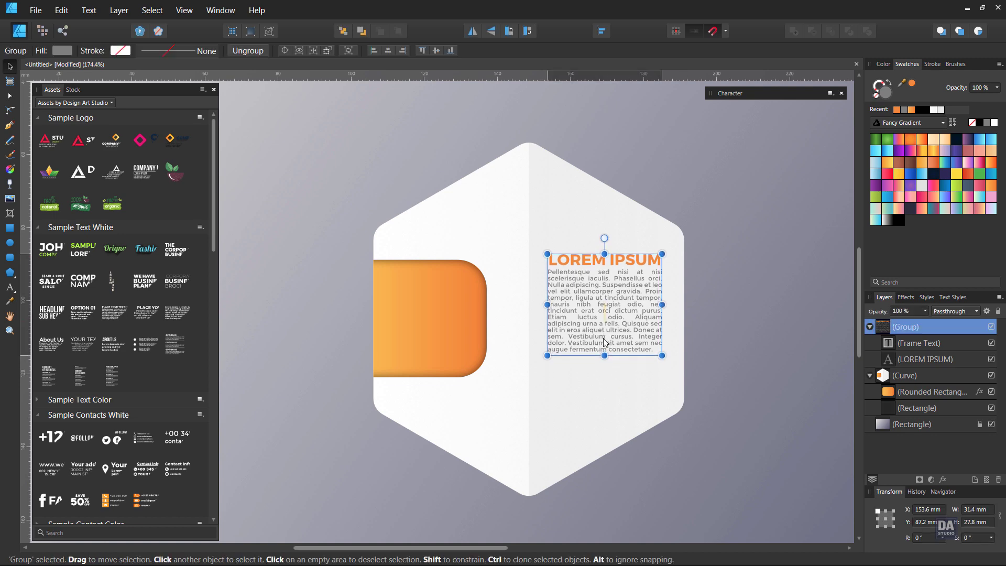
click(751, 382)
drag(614, 400, 619, 385)
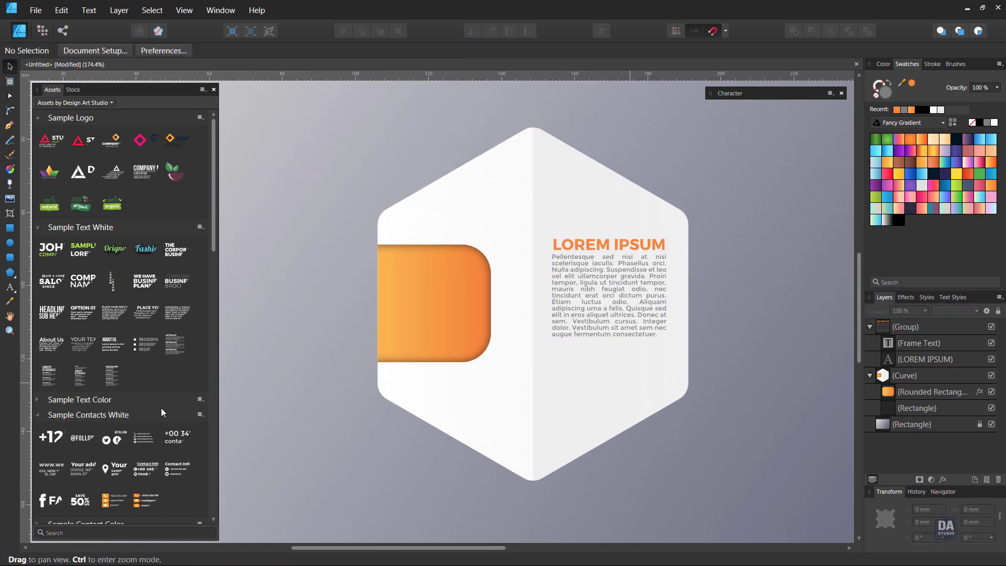
Step: Place the white house icon from the icon assets below the body text, about 14 × 15 mm, and recolour it with the sampled orange
scroll(164, 414, down, 5)
scroll(164, 414, down, 8)
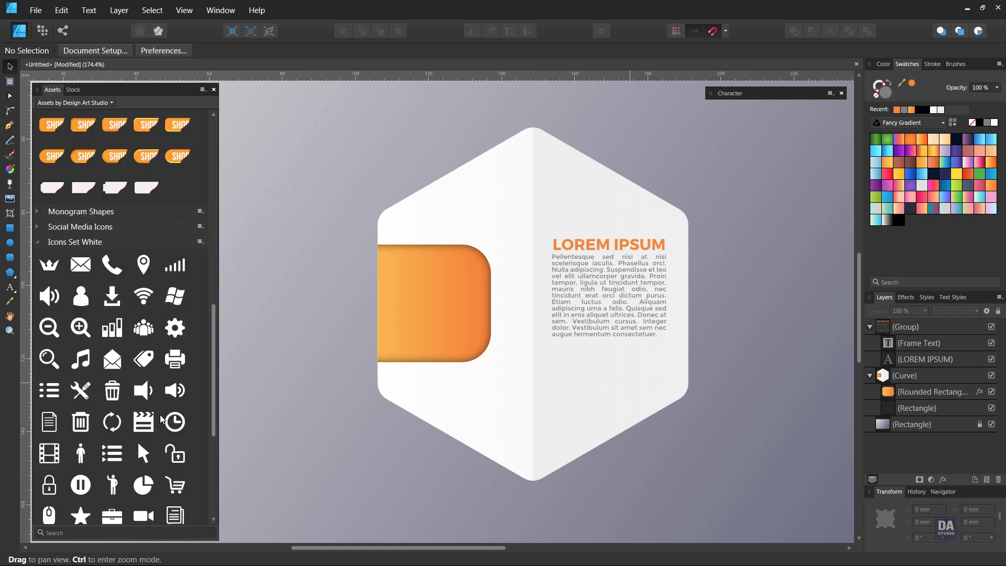
scroll(161, 419, down, 1)
scroll(160, 419, down, 8)
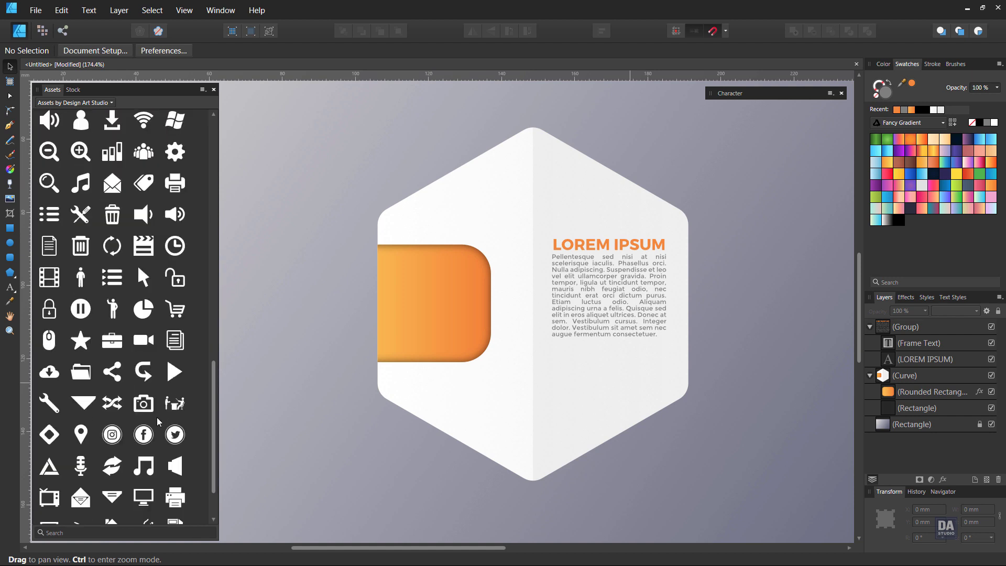
drag(108, 468, 642, 355)
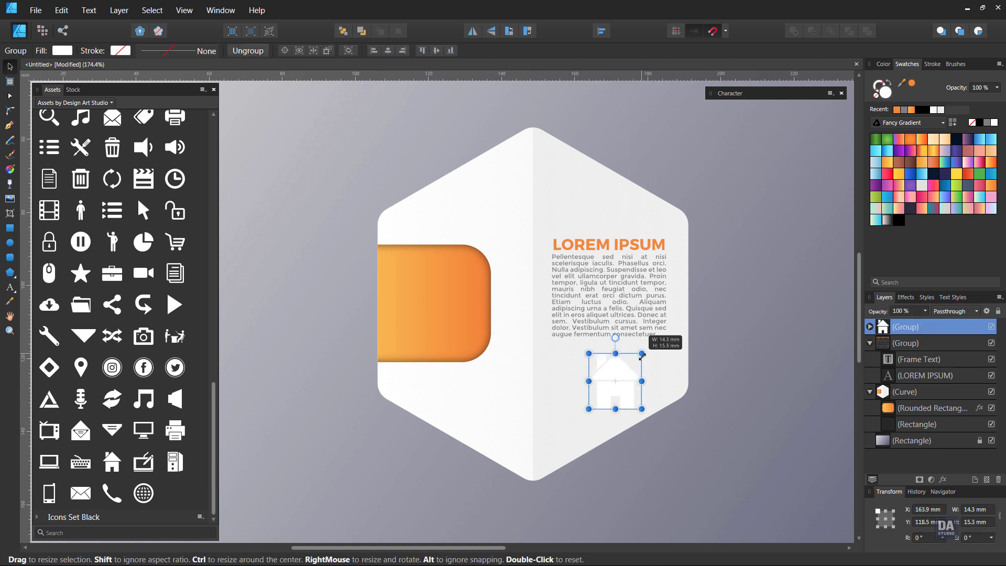
click(916, 87)
click(780, 345)
Step: Shrink the house icon to about 11 × 11.7 mm and shift it to roughly the middle beneath the body text
click(624, 403)
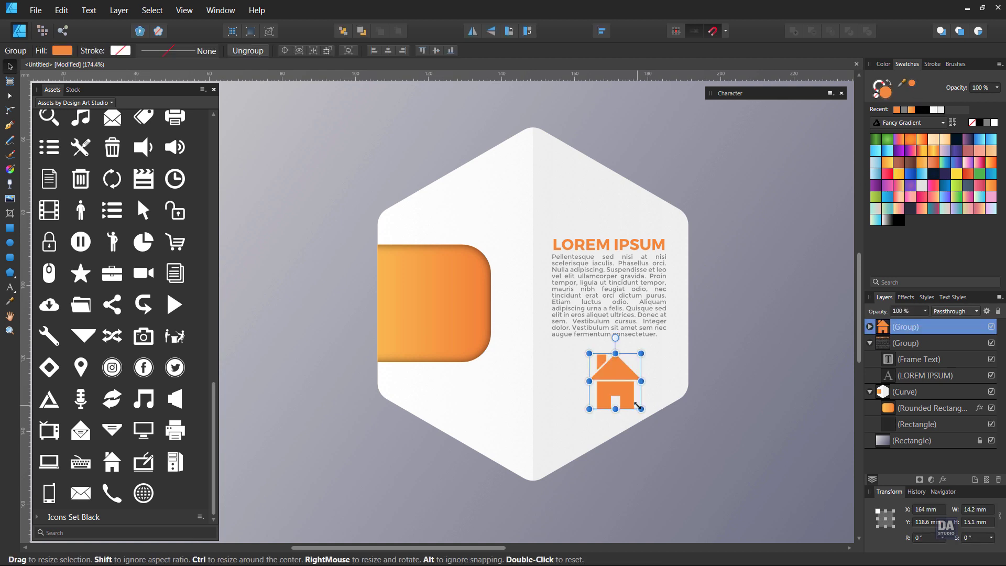
drag(637, 405, 622, 393)
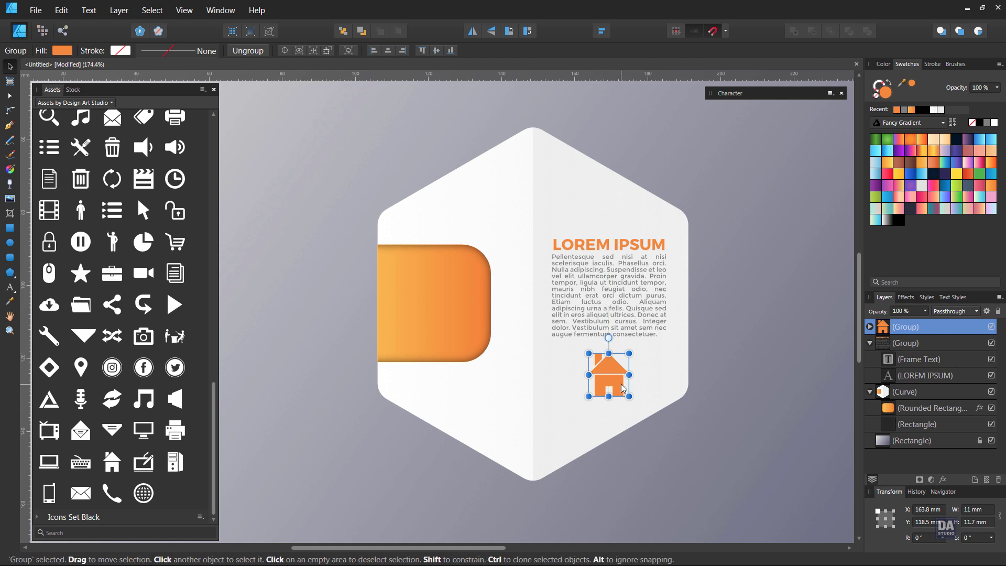
click(753, 461)
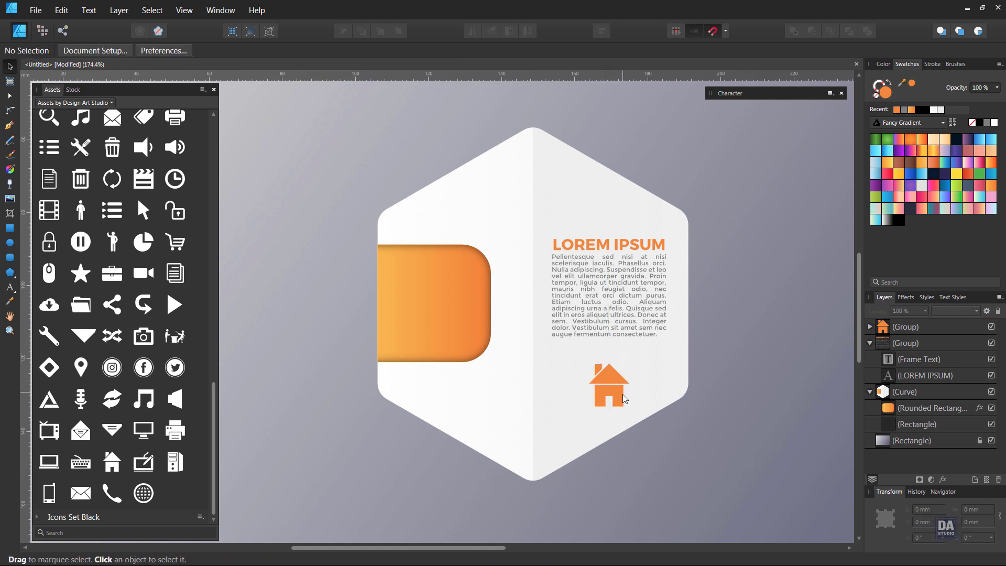
drag(616, 397, 622, 393)
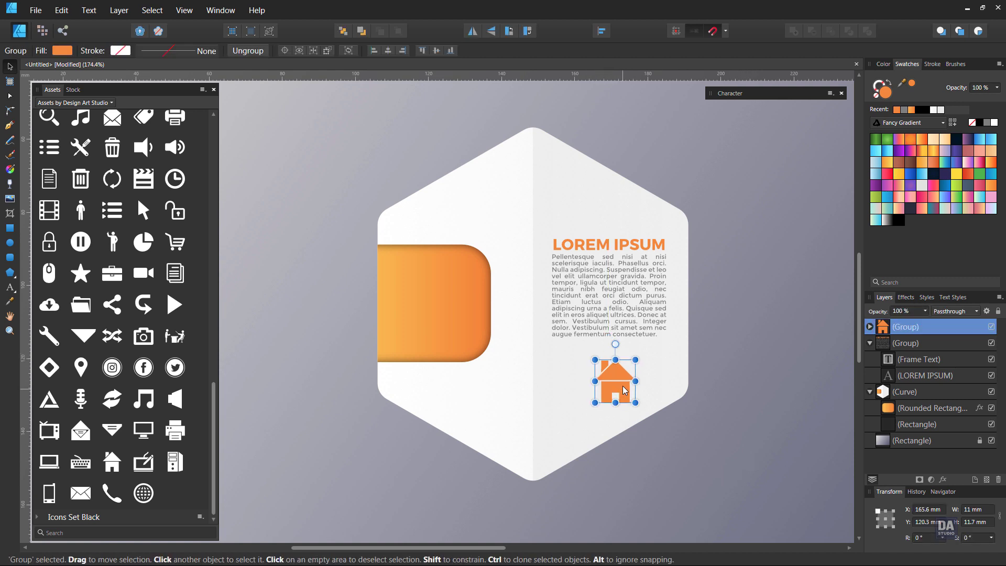
click(732, 447)
Step: Reduce the house icon to about 9.3 × 9.8 mm and position it at about X 168, Y 121.7 mm
drag(366, 281, 313, 282)
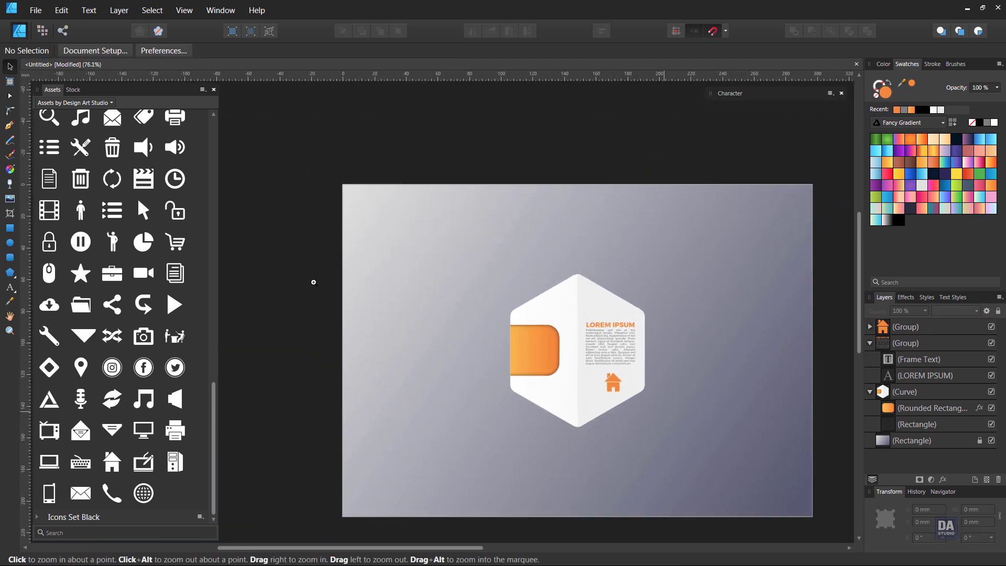
drag(611, 386, 698, 364)
key(v)
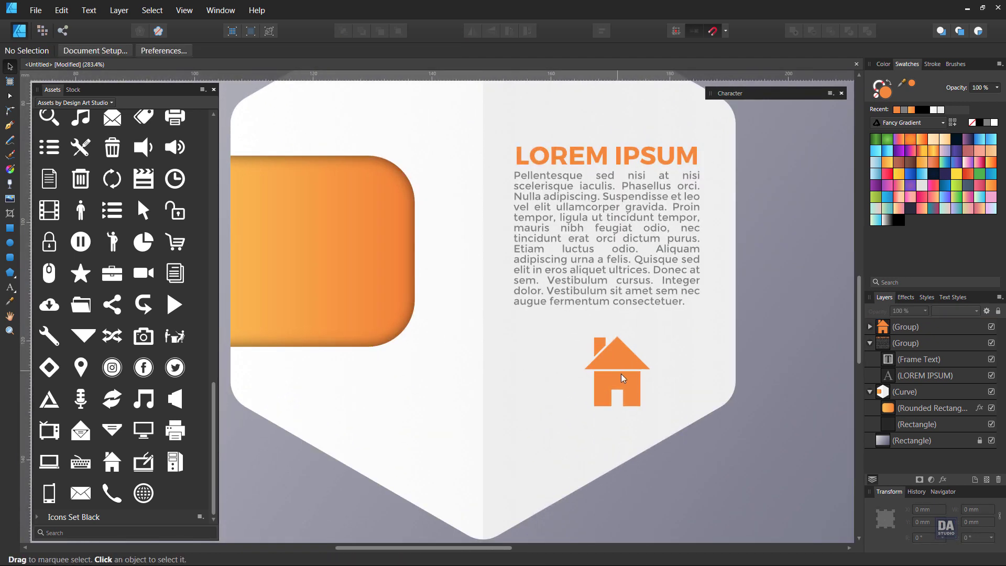
click(623, 377)
drag(647, 410, 639, 397)
click(725, 476)
scroll(655, 427, down, 5)
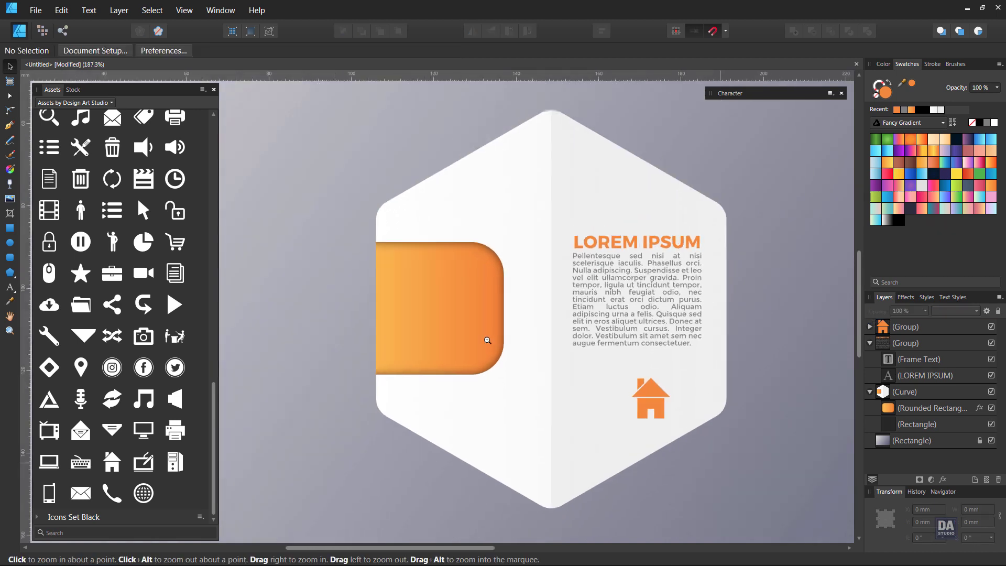
click(629, 356)
click(611, 407)
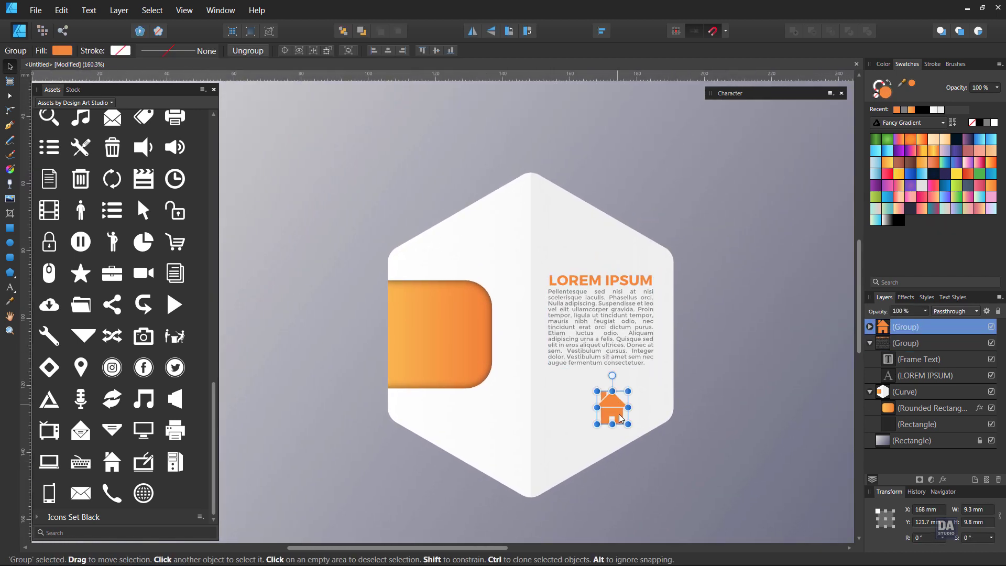
click(681, 461)
Step: Add the number "1" as art text on the orange rounded tab
key(z)
drag(629, 440, 481, 381)
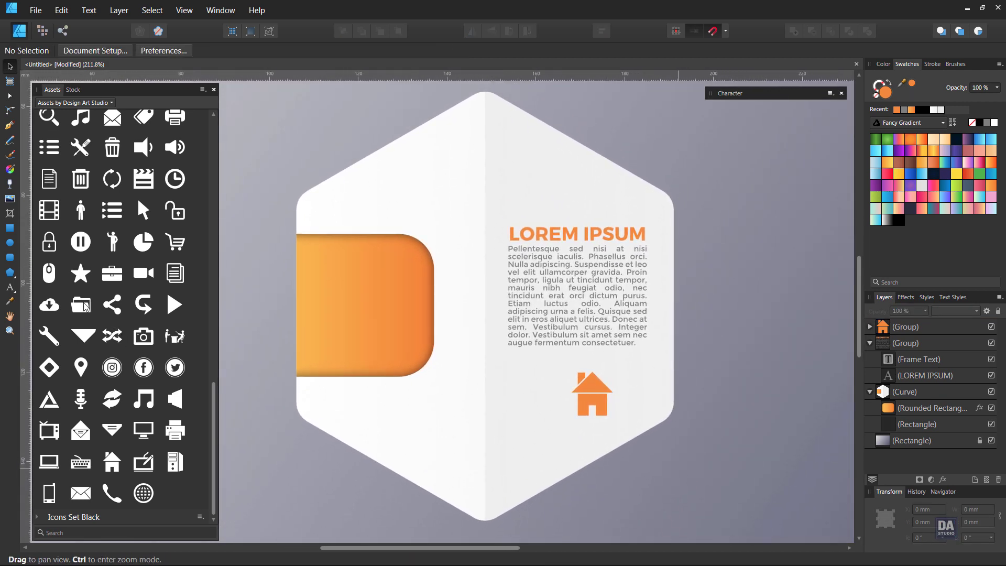
key(v)
click(10, 289)
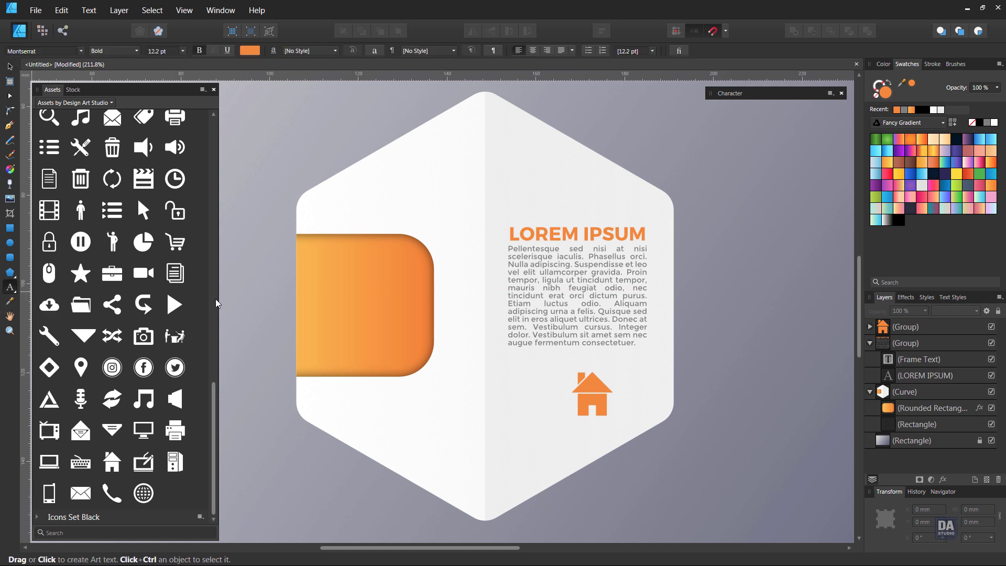
click(355, 320)
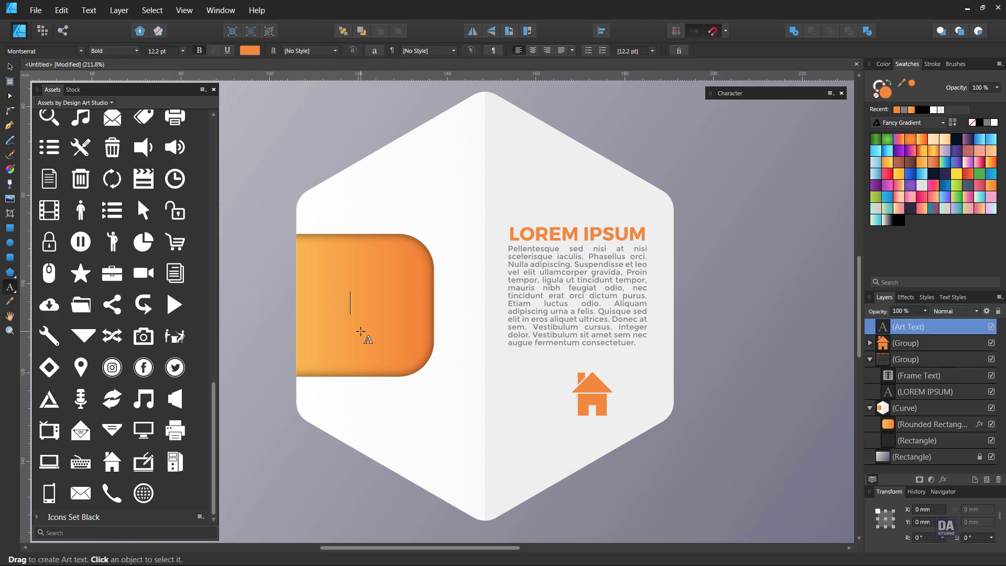
text(1)
key(Escape)
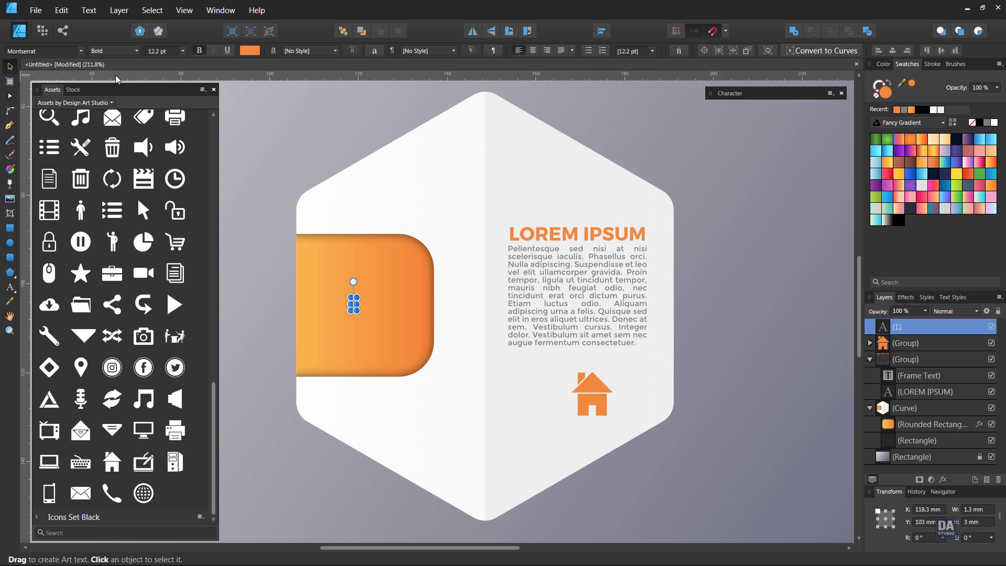
Step: Colour the "1" white, enlarge it to about 7.7 × 17.7 mm and centre it on the orange tab
click(994, 122)
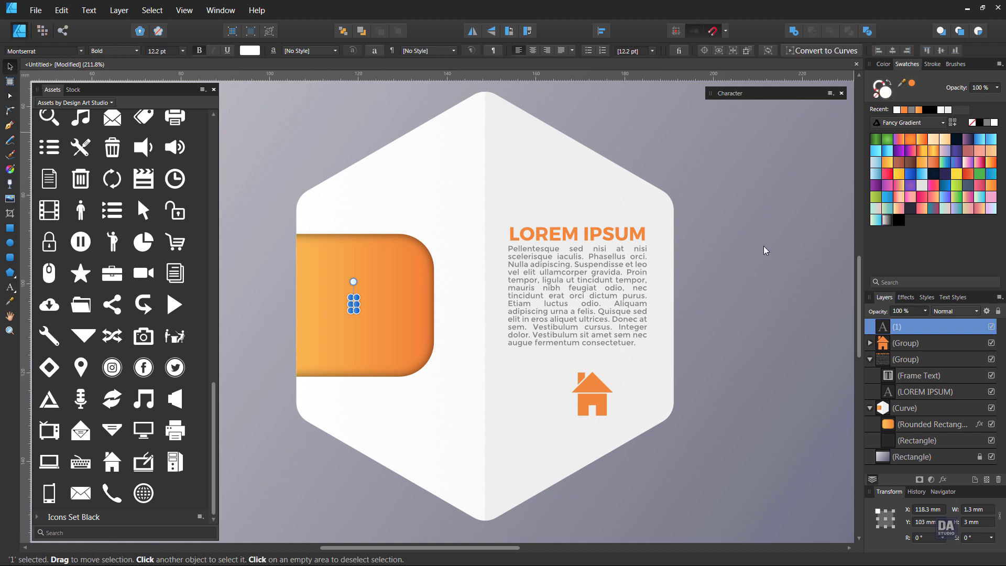
drag(359, 314, 353, 336)
scroll(204, 329, up, 1)
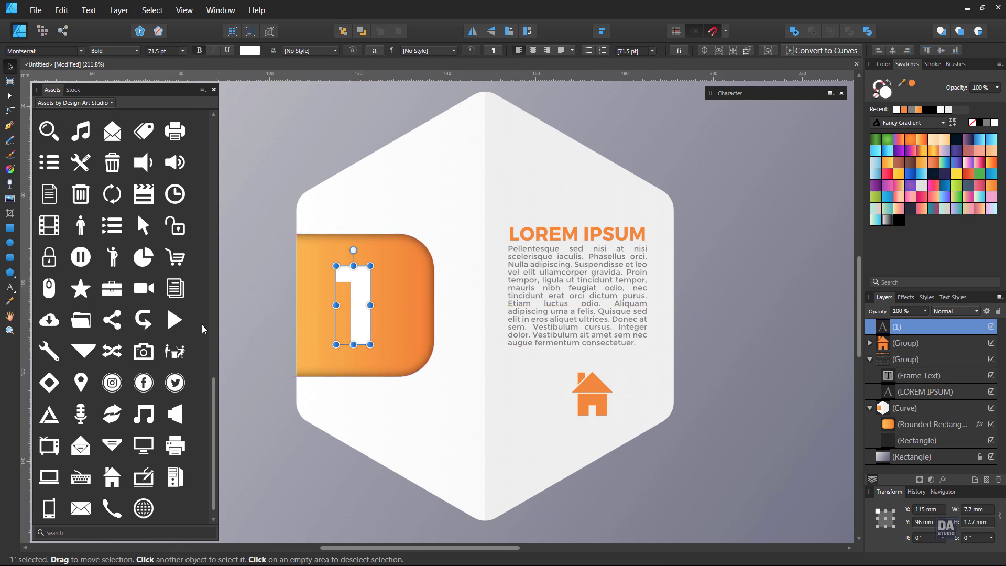
click(262, 330)
Step: Give the hexagon an Outer Shadow effect with a radius of about 45.9 px and an offset of about 36.8 px
key(z)
drag(619, 381, 299, 220)
key(h)
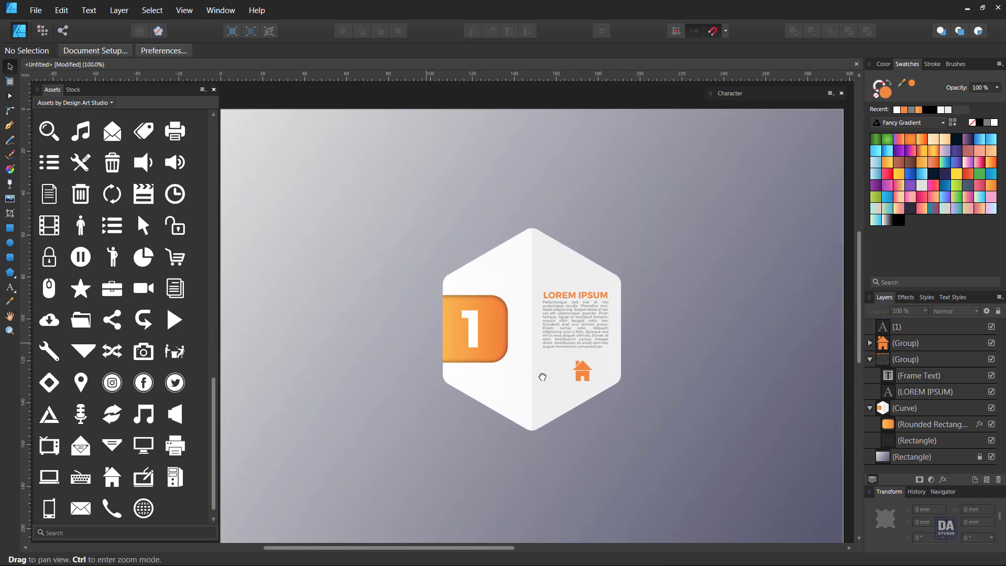
drag(539, 375, 543, 351)
key(v)
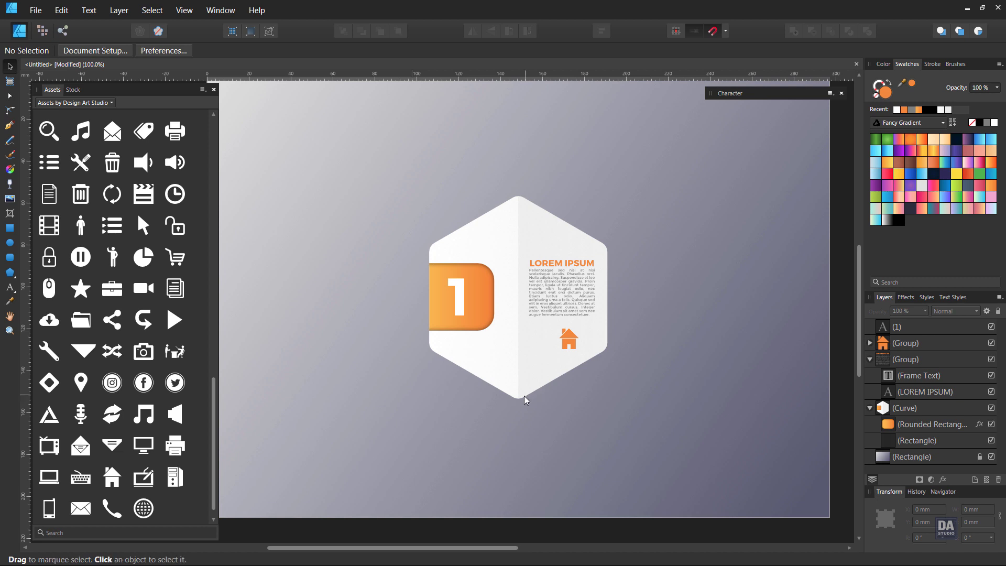
click(514, 382)
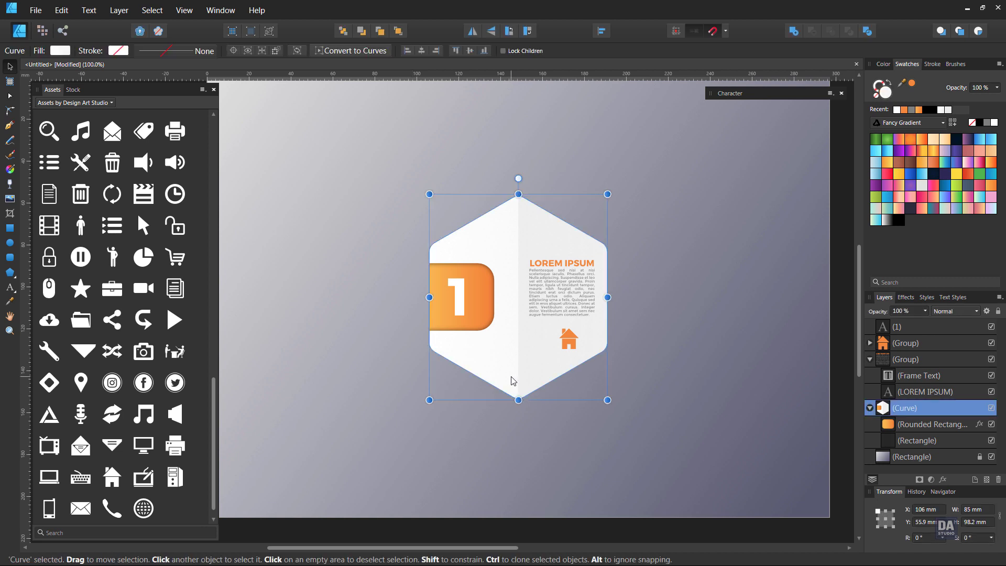
click(944, 479)
click(556, 191)
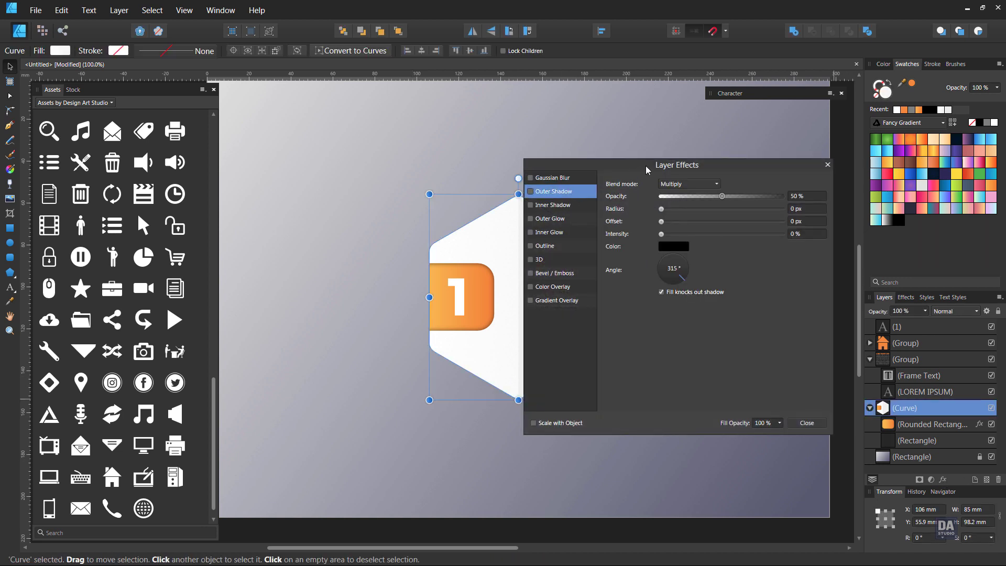
drag(696, 216, 841, 222)
drag(767, 229, 855, 242)
drag(828, 204, 857, 233)
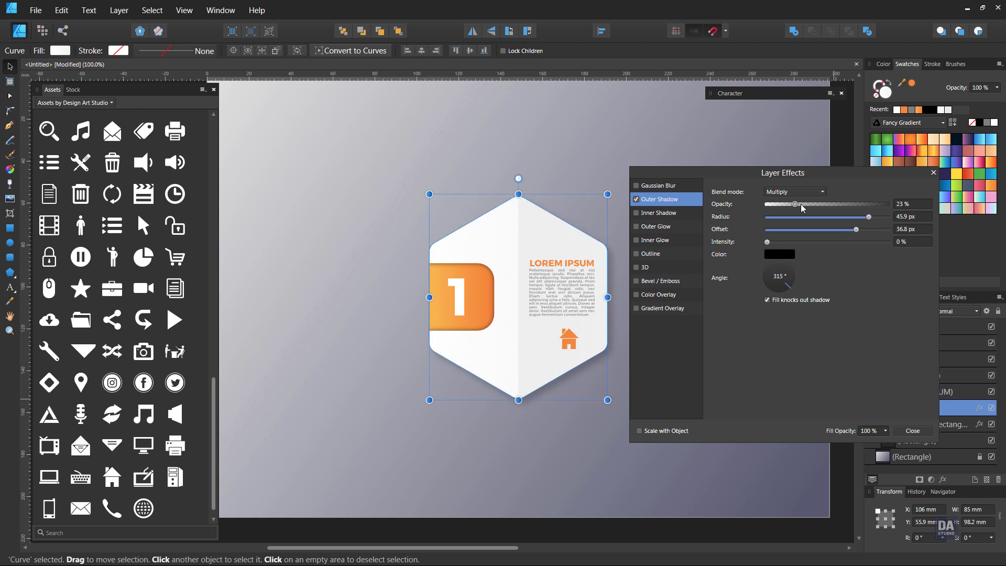
Step: Set the hexagon's outer shadow opacity to about 32 %, close the layer effects and deselect the hexagon
drag(802, 208, 831, 206)
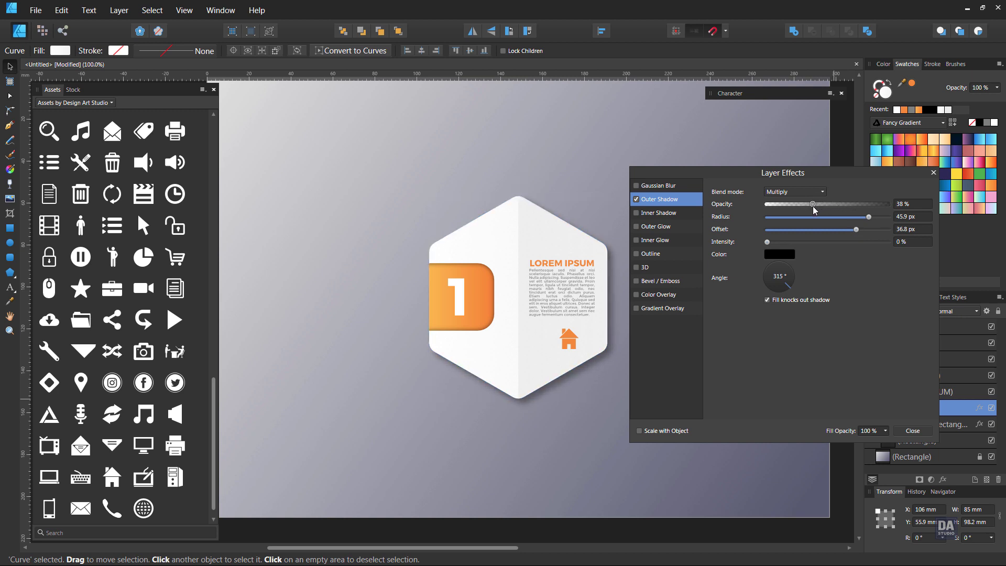
drag(807, 212, 807, 212)
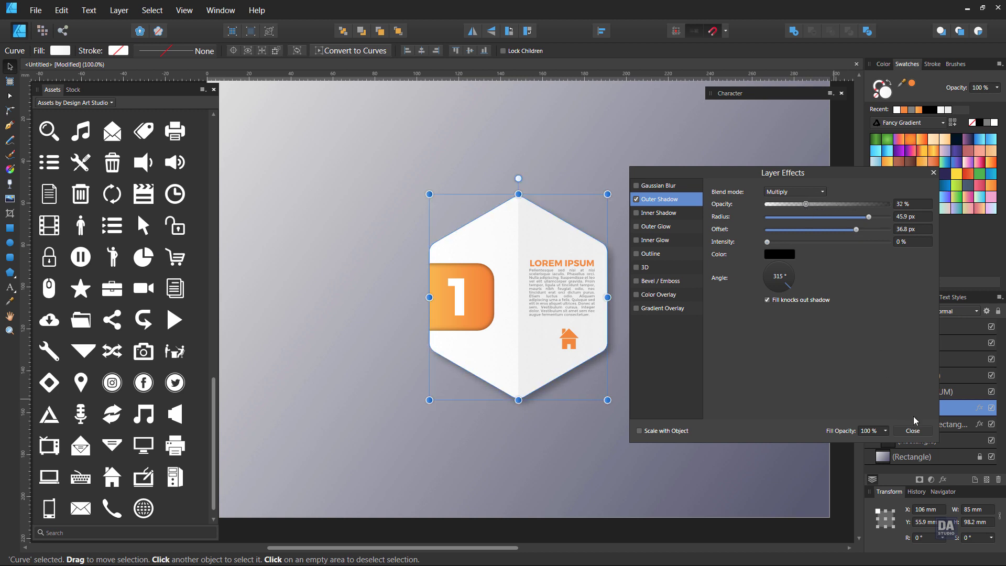
click(913, 431)
click(708, 400)
Step: Enable Scale with Object in the hexagon's layer effects, close them and deselect the hexagon
key(z)
drag(707, 399, 419, 270)
click(597, 339)
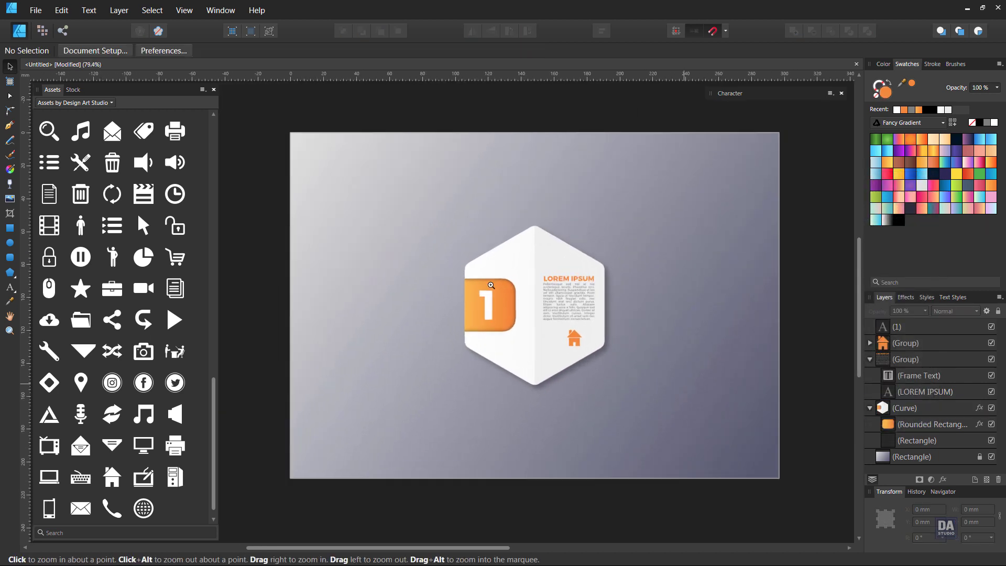
key(v)
click(560, 346)
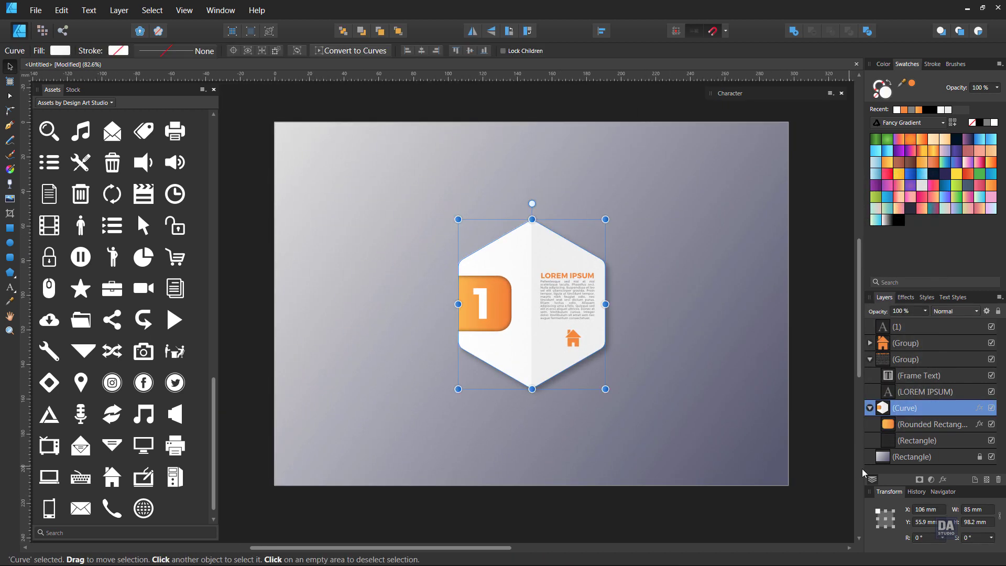
click(942, 480)
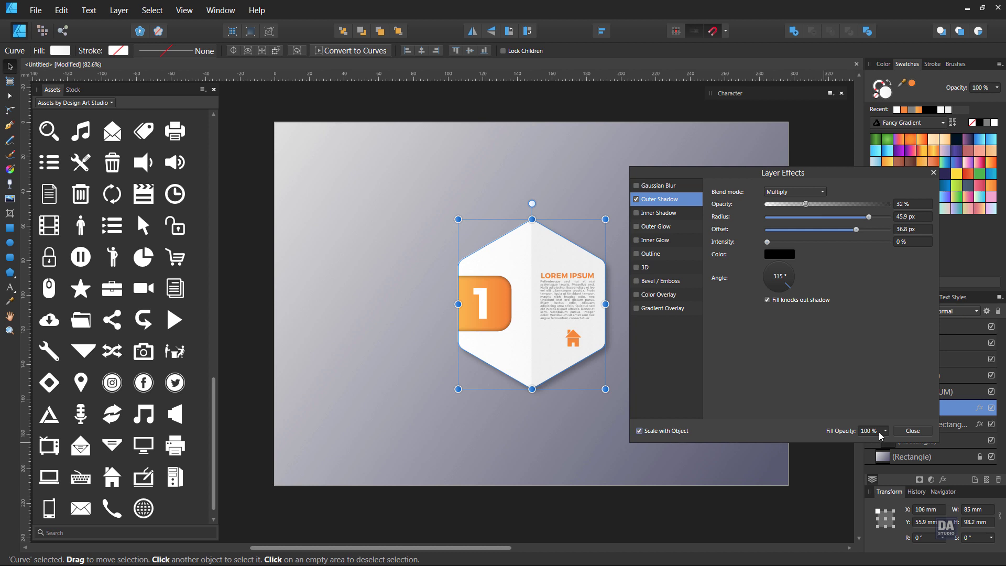
click(913, 430)
click(624, 411)
key(space)
drag(575, 363, 587, 386)
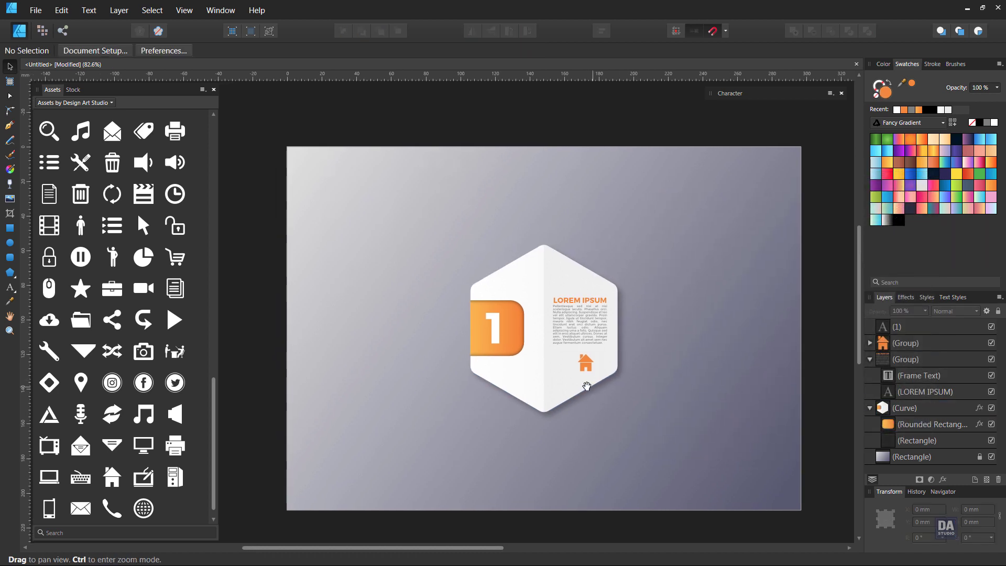
Step: Group the hexagon with its number, house icon and text, and scale the group down to about 64.7 × 74.7 mm
click(586, 386)
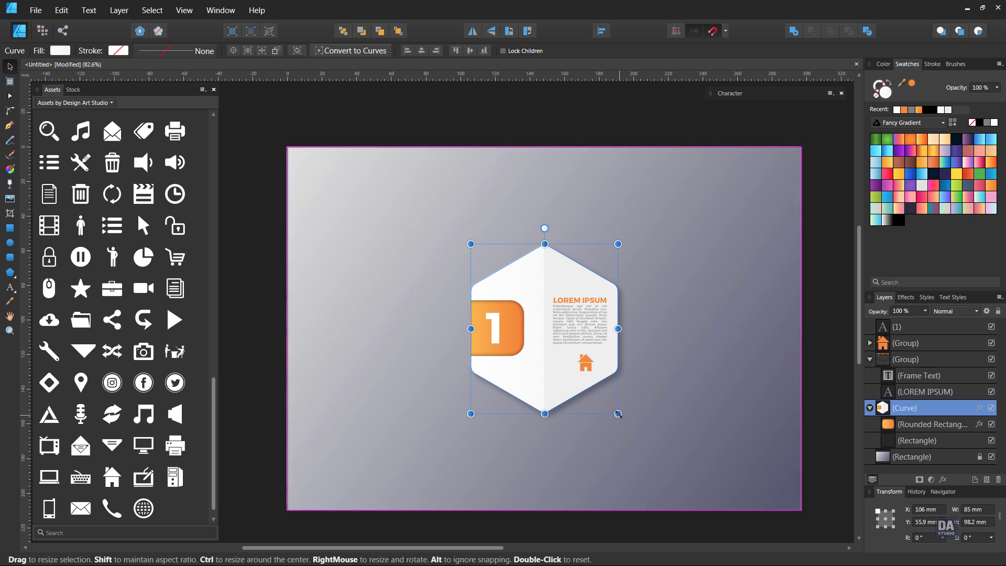
click(870, 360)
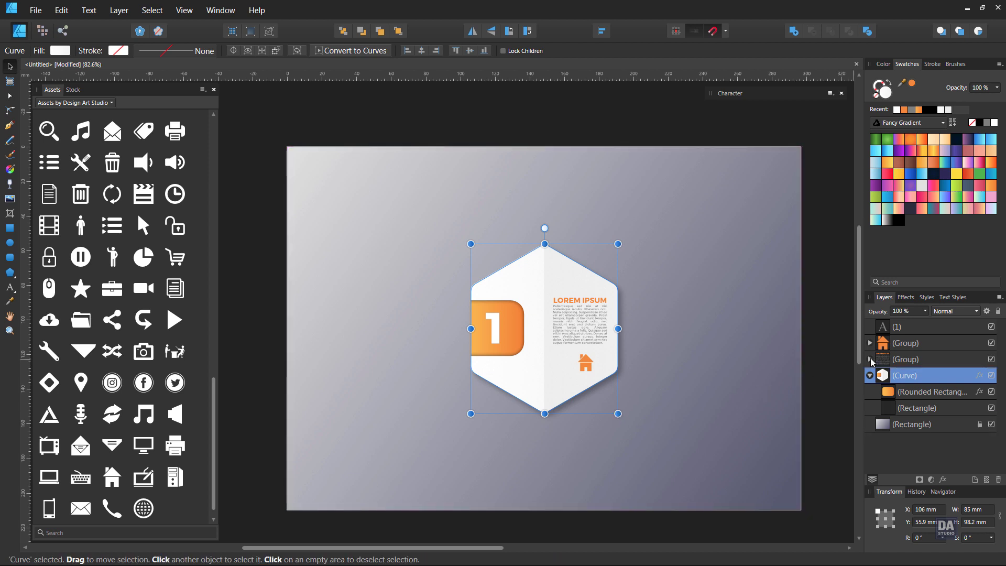
click(870, 376)
click(909, 329)
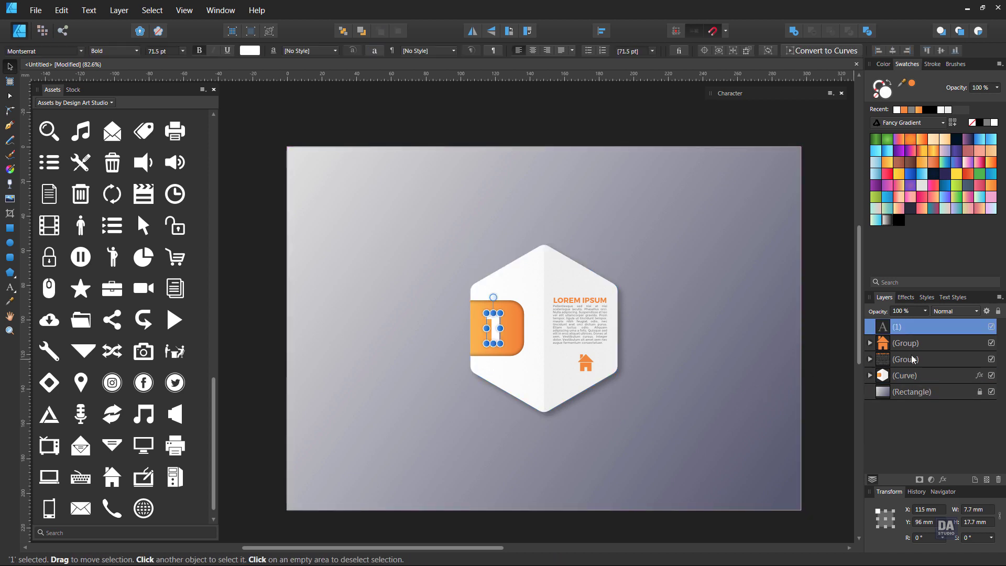
shift+click(913, 378)
right_click(913, 379)
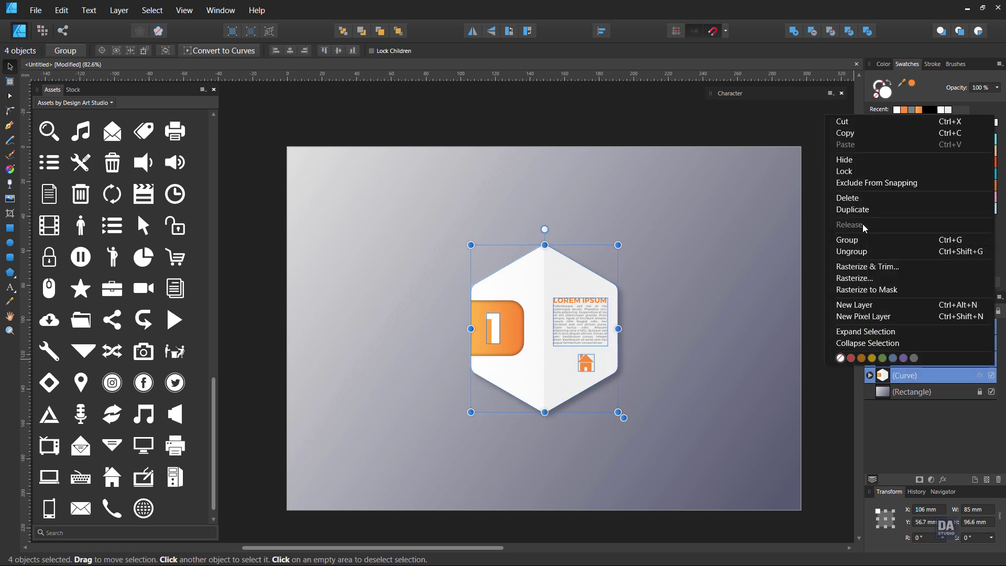
click(847, 241)
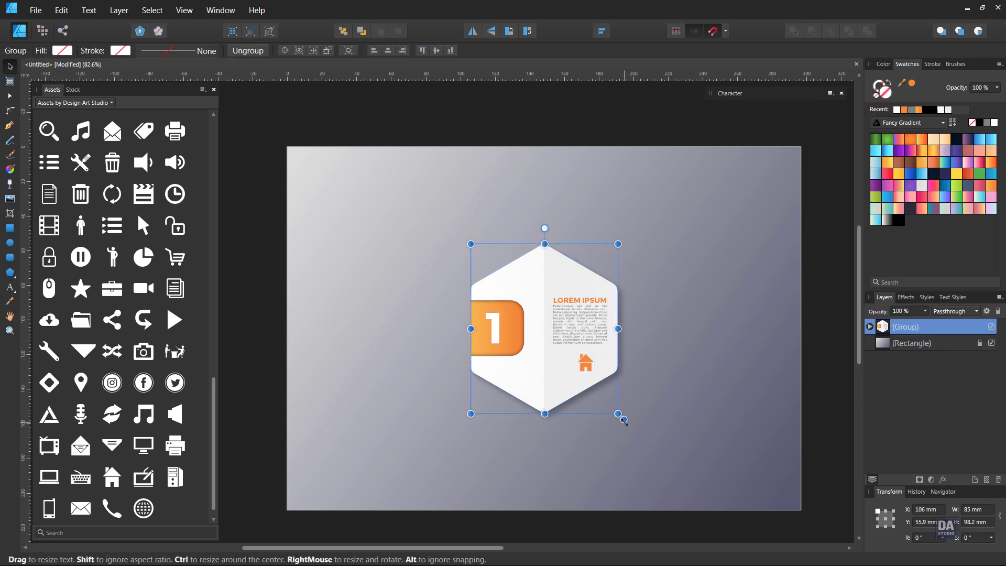
mouse_move(619, 415)
mouse_down()
mouse_move(511, 273)
mouse_move(525, 264)
mouse_move(602, 361)
mouse_move(609, 352)
mouse_move(505, 419)
mouse_up()
drag(504, 418, 517, 428)
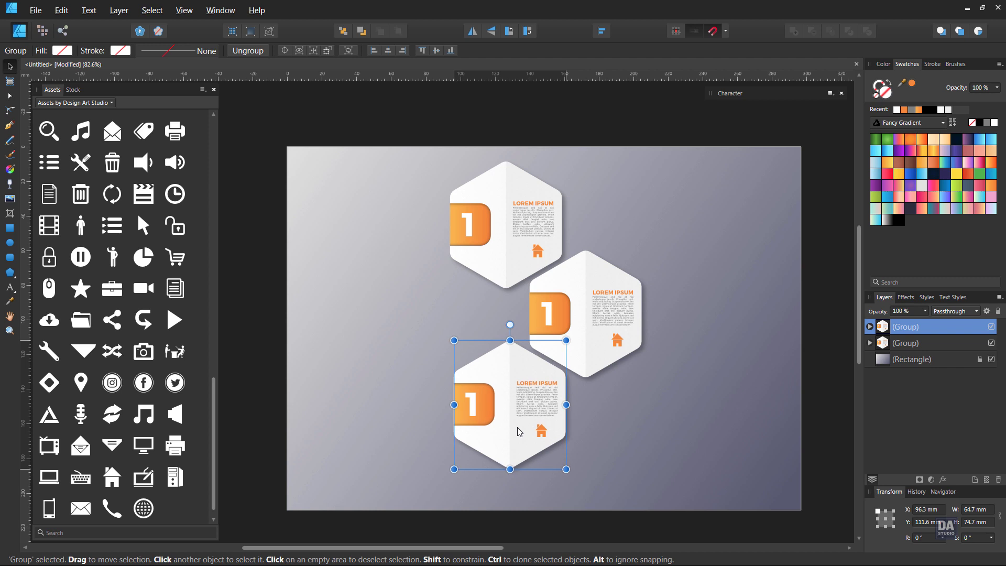
key(shift+Up)
key(shift+Left)
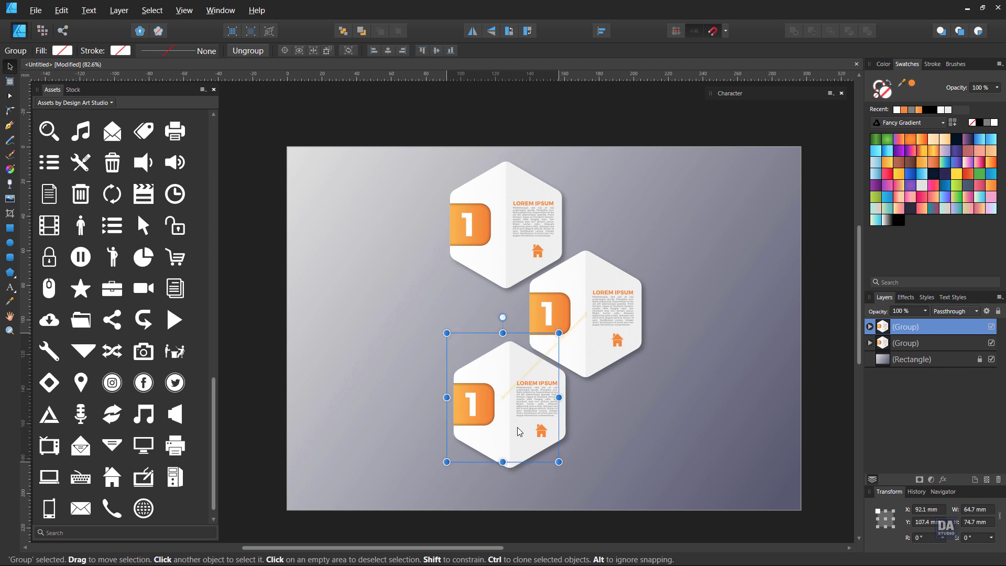
key(Delete)
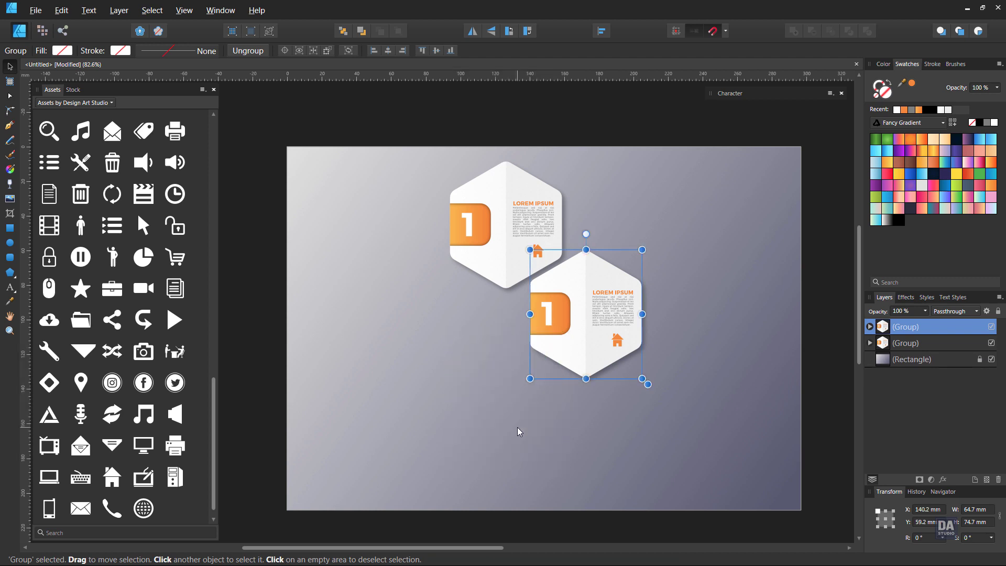
Step: Duplicate the upper hexagon group straight below itself, and place a copy of the lower-right hexagon straight below that one, forming a four-hexagon zigzag
click(520, 274)
drag(521, 274, 537, 447)
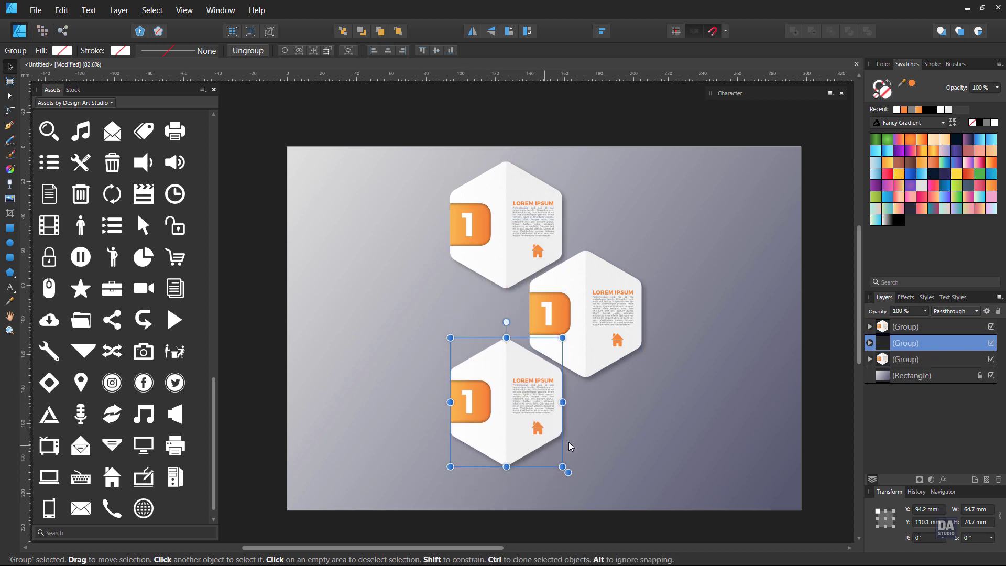
click(579, 439)
click(602, 367)
drag(606, 351, 605, 523)
click(667, 451)
Step: Select all four hexagon groups, scale them together to about 92.8 × 190.4 mm to fit the page, and deselect them
click(608, 471)
shift+click(539, 422)
shift+click(618, 337)
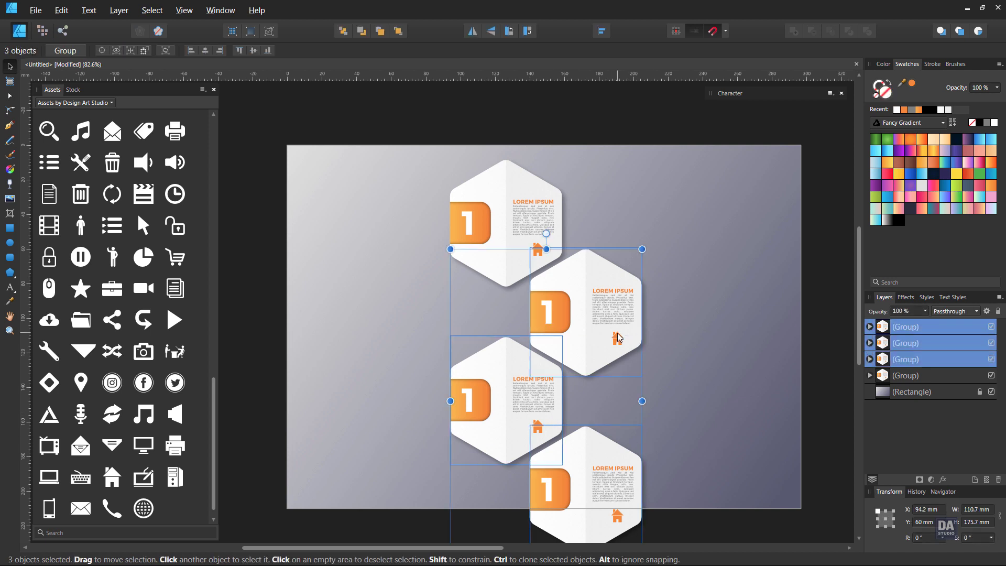
shift+click(540, 242)
scroll(637, 495, down, 3)
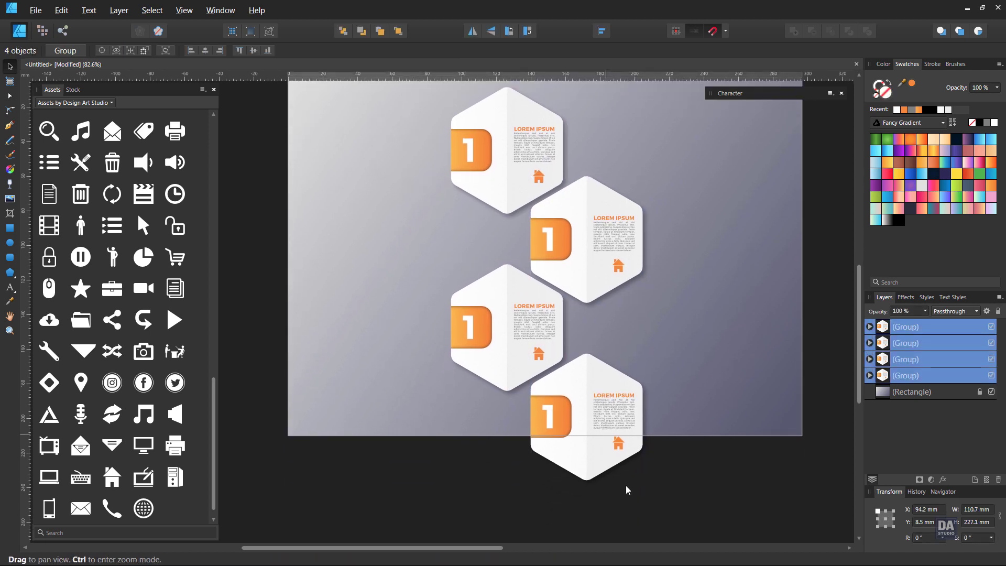
drag(649, 486, 619, 424)
scroll(653, 382, up, 3)
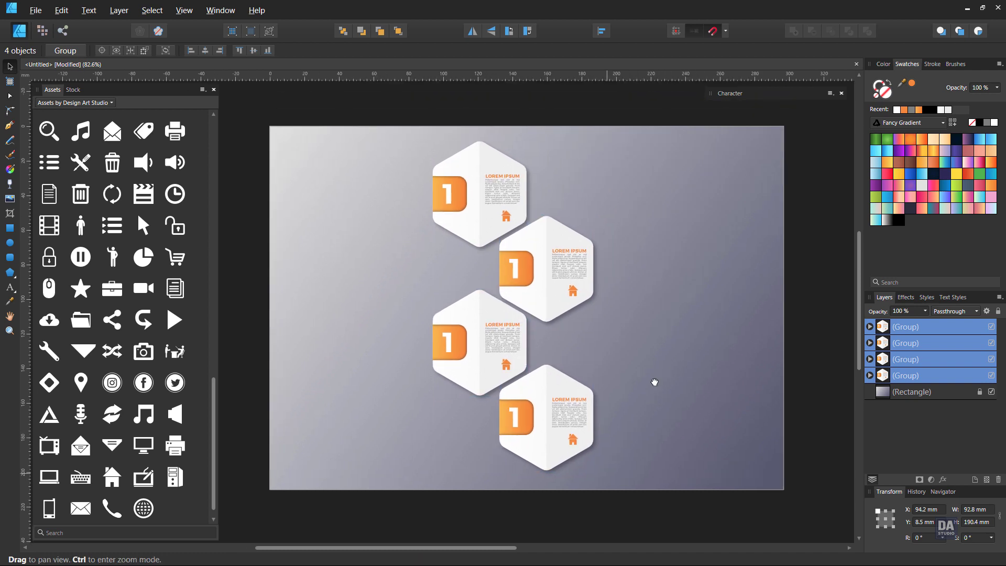
key(ctrl+1)
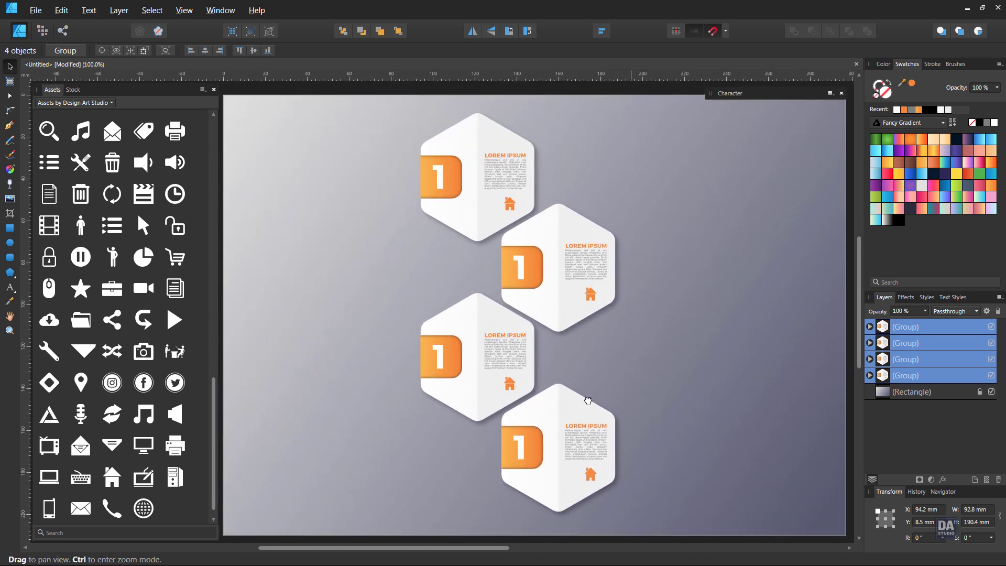
click(691, 413)
Step: Change the number on the second hexagon's tab to "2"
click(523, 269)
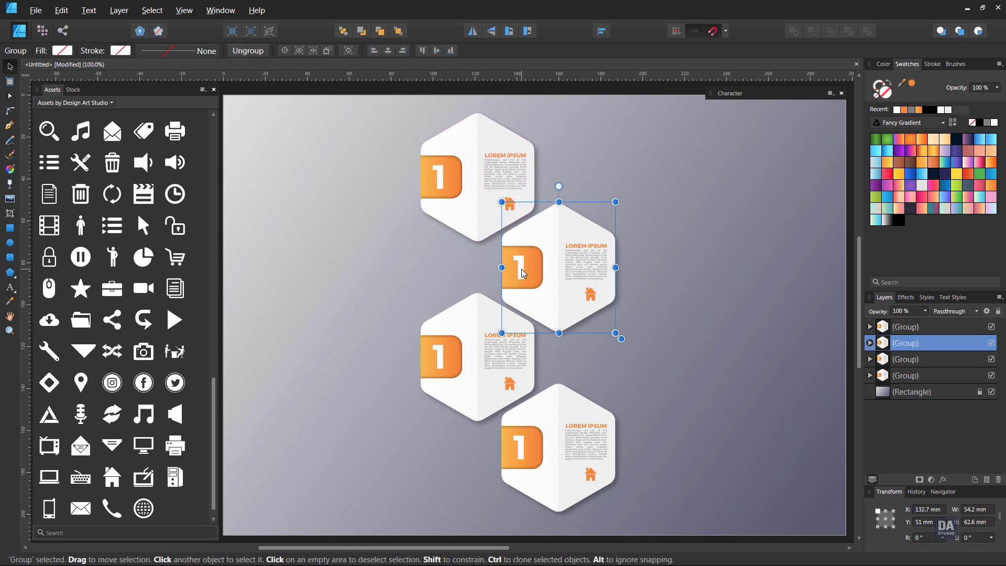
double_click(521, 270)
double_click(521, 272)
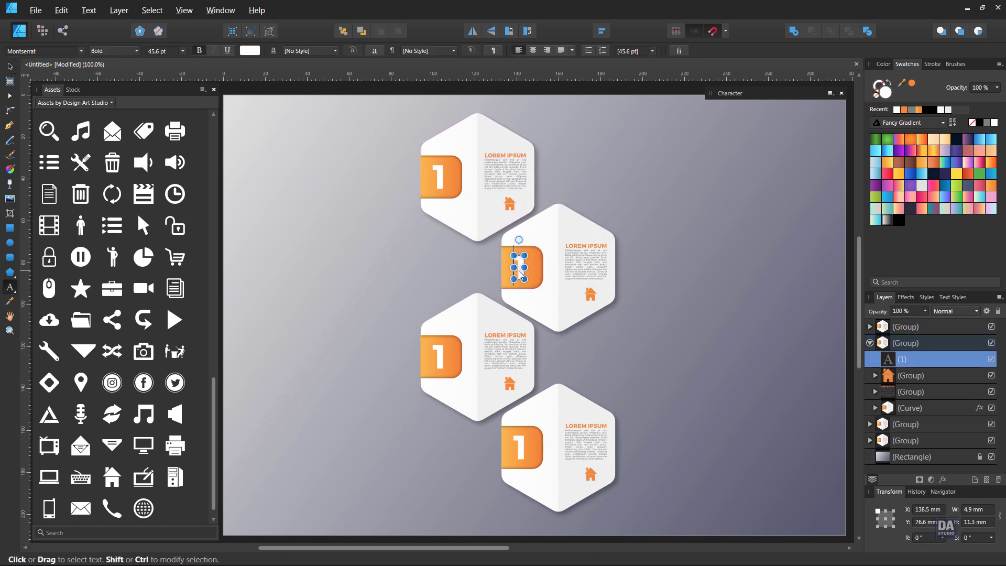
double_click(521, 270)
text(2)
key(Escape)
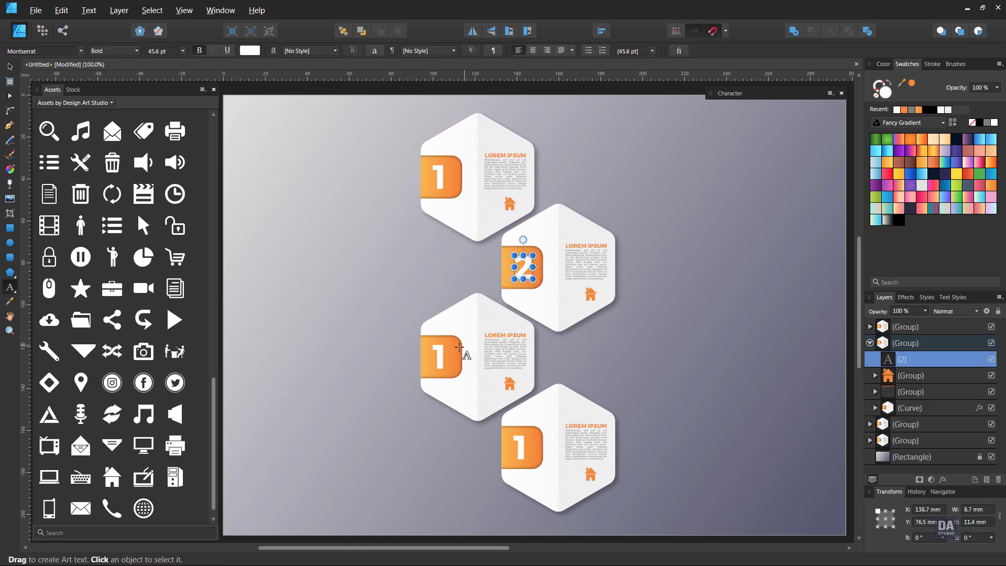
Step: Change the numbers on the third and fourth hexagons' tabs to "3" and "4"
double_click(436, 354)
text(3)
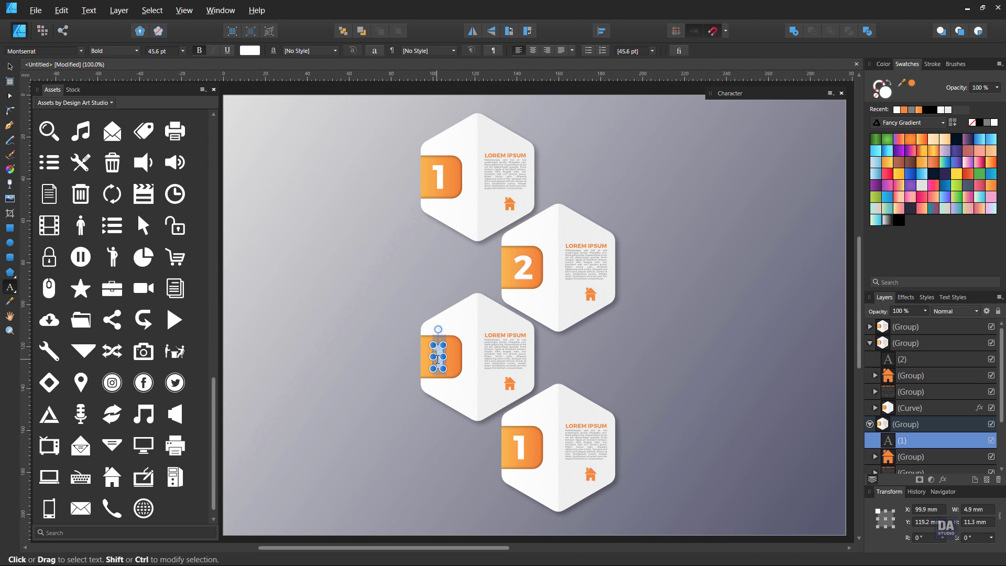
double_click(522, 446)
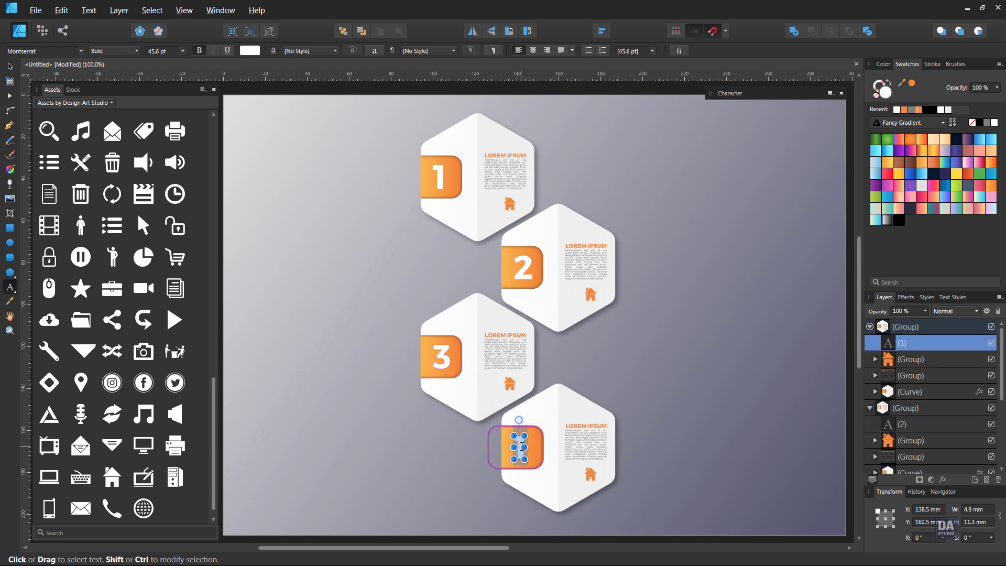
text(4)
key(Escape)
click(10, 67)
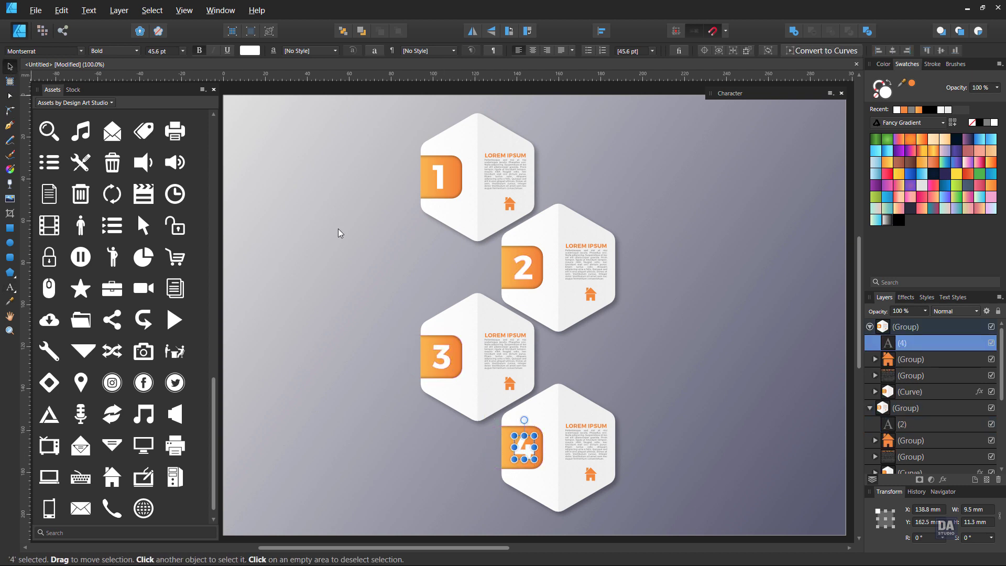
Step: Nudge the numbers 4, 3 and 2 slightly so each sits centred on its orange tab, and deselect them
click(676, 375)
click(523, 458)
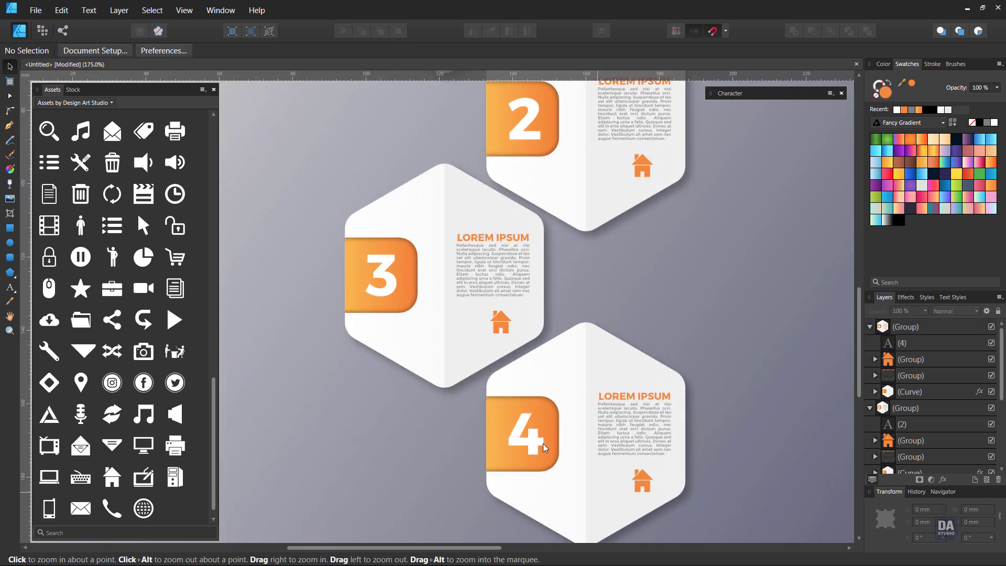
key(v)
click(529, 446)
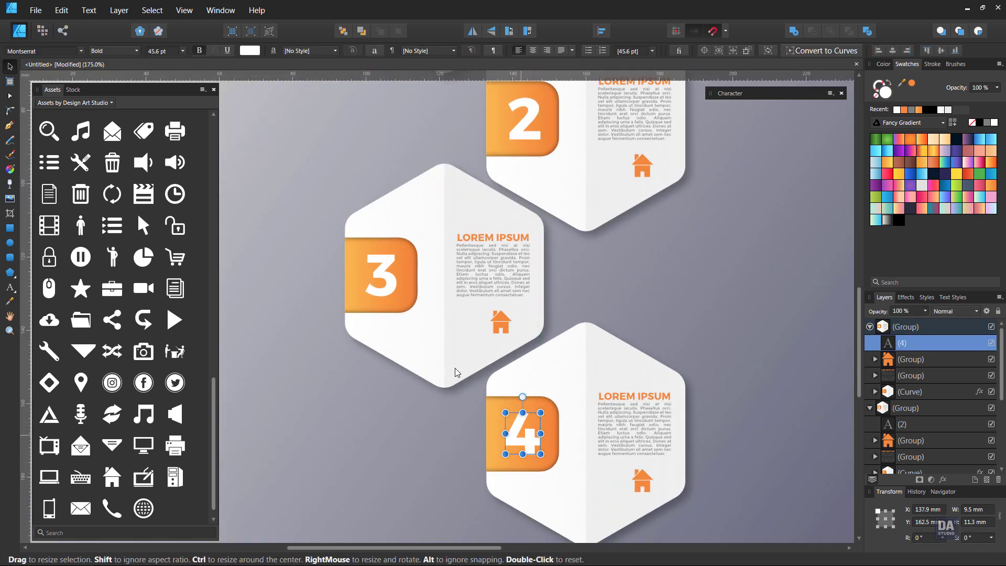
double_click(388, 286)
drag(385, 289, 386, 290)
key(h)
drag(520, 252, 520, 255)
drag(535, 199, 544, 299)
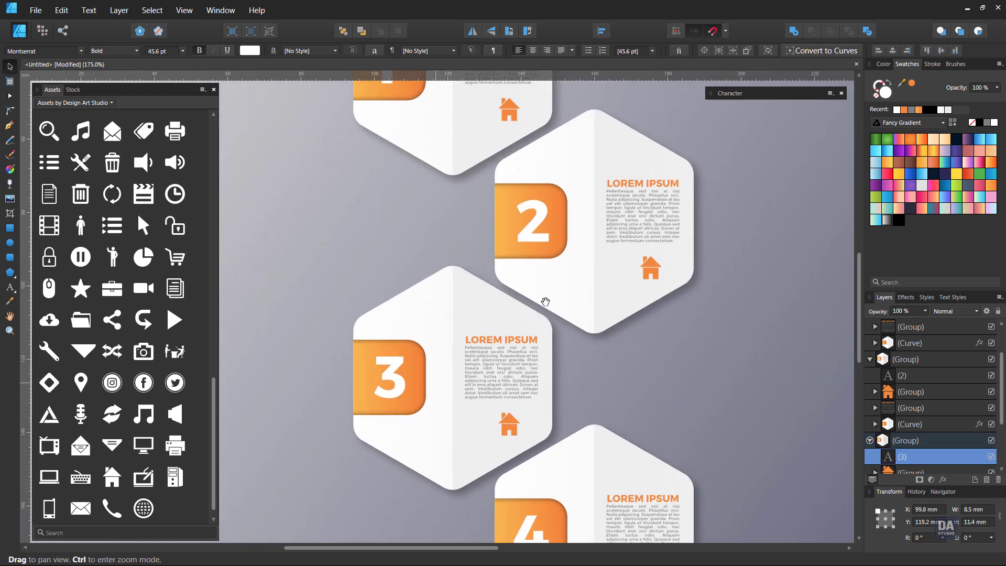
key(v)
double_click(531, 223)
click(717, 353)
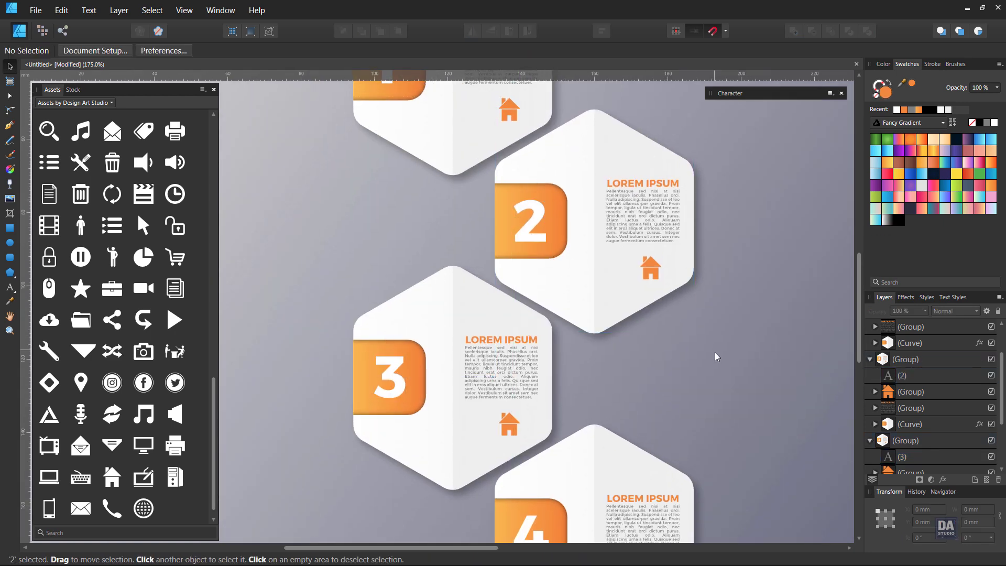
Step: Fill the second hexagon's number tab with the yellow-to-green gradient swatch from Fancy Gradient
key(h)
key(ctrl+0)
drag(466, 273, 553, 328)
key(v)
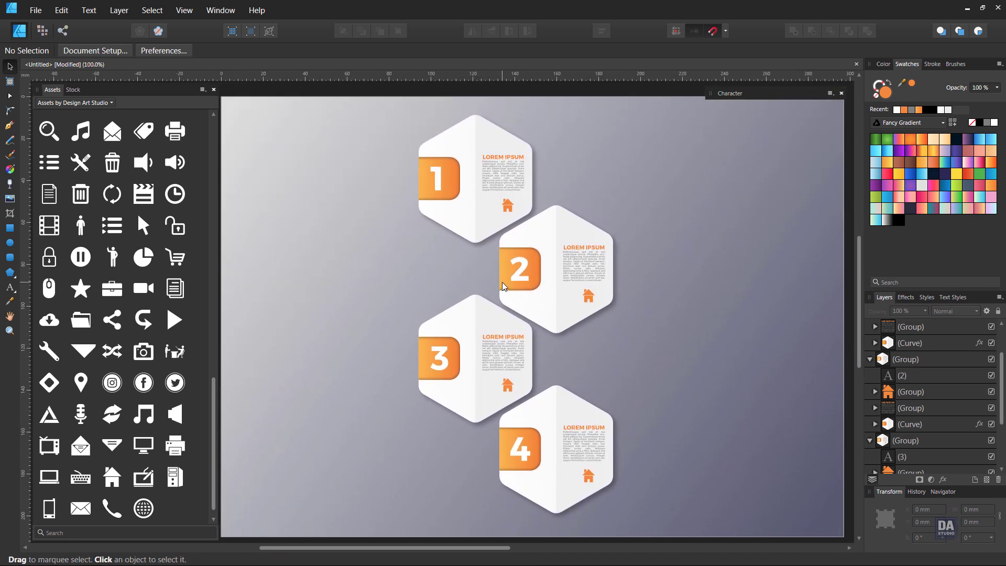
ctrl+click(505, 287)
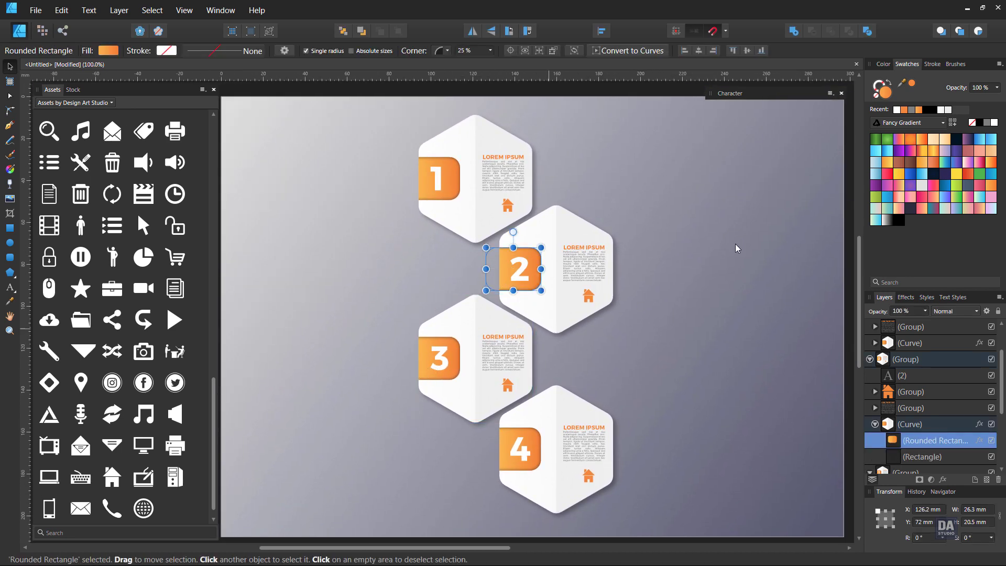
click(957, 199)
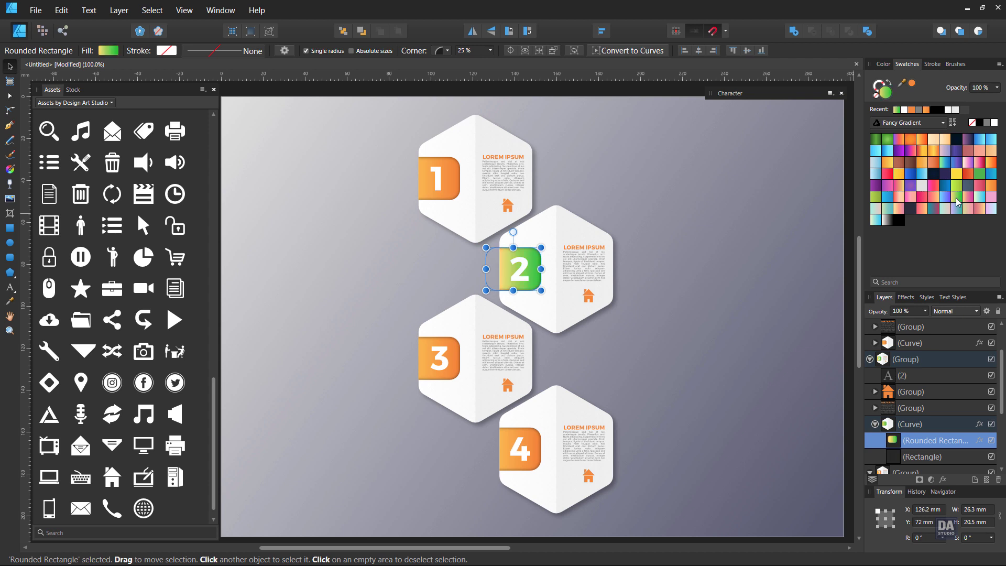
click(744, 335)
Step: Fill the third hexagon's number tab with the dark-violet-to-purple gradient swatch
ctrl+click(425, 370)
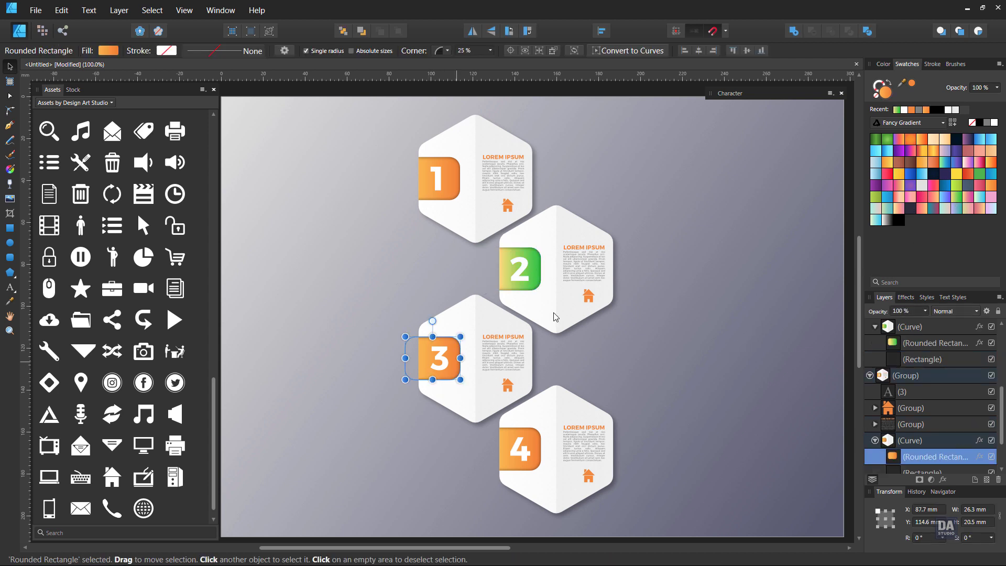
click(909, 152)
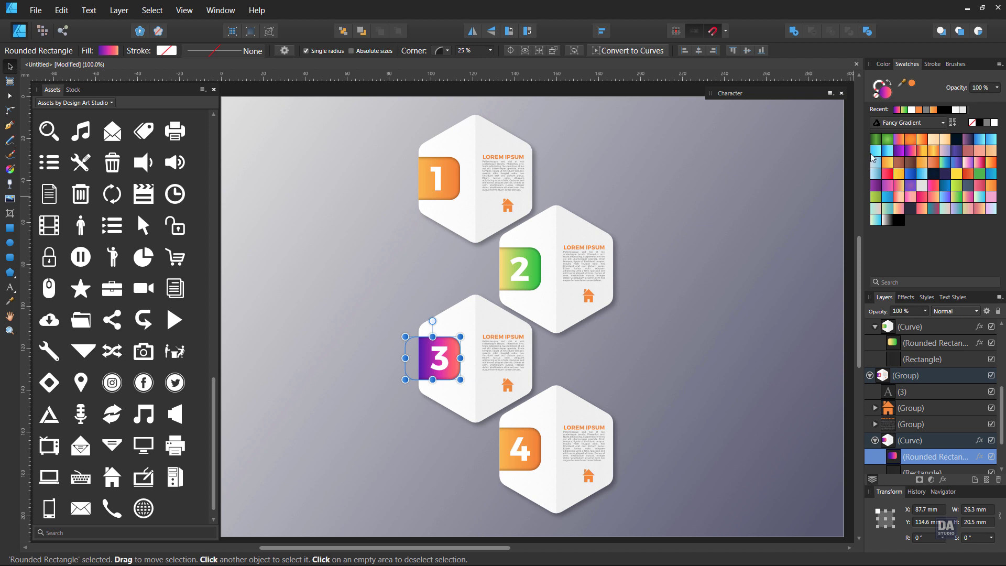
click(902, 153)
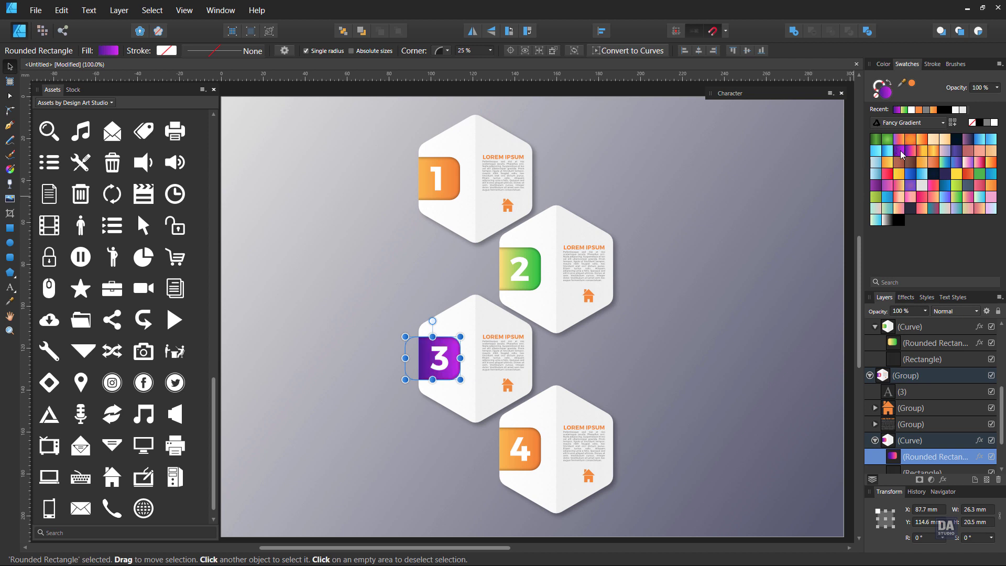
Step: Fill the fourth hexagon's number tab with the light-pink-to-crimson gradient swatch, and deselect it
ctrl+click(501, 454)
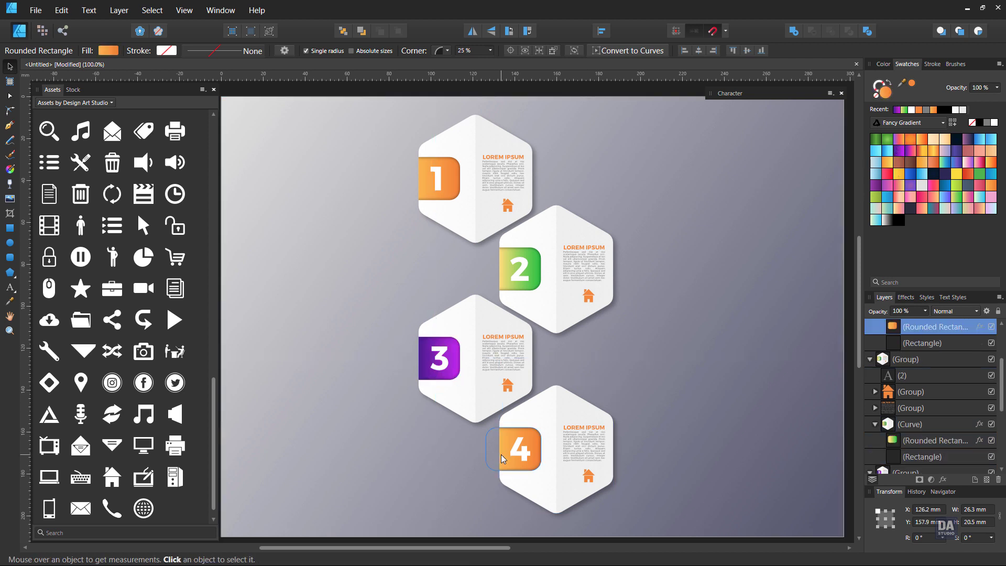
click(948, 199)
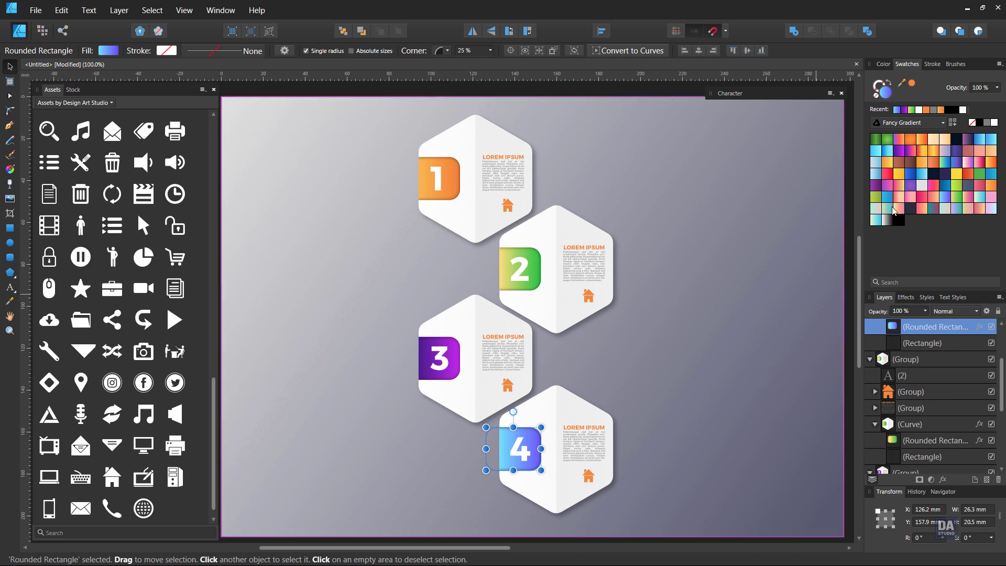
click(979, 164)
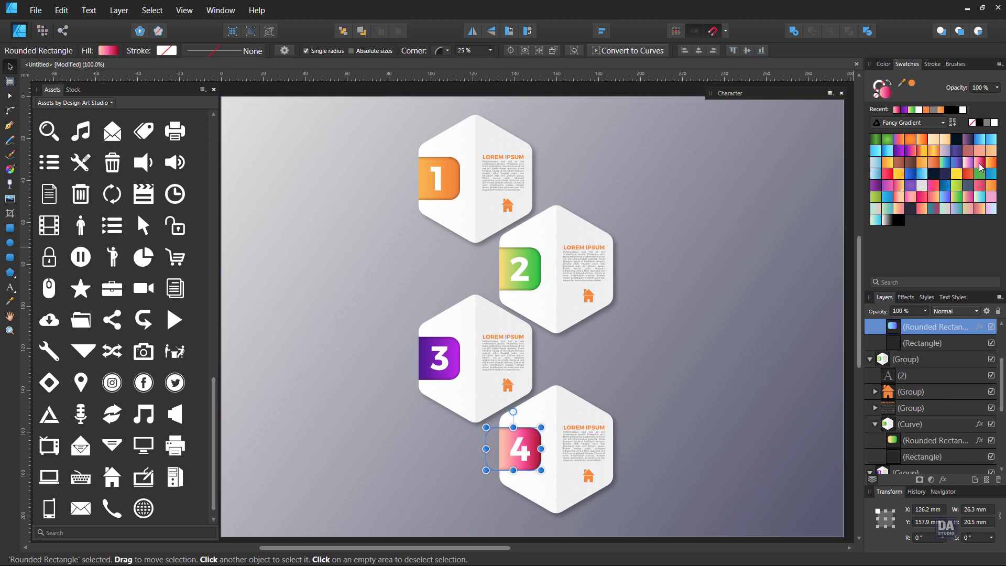
click(748, 385)
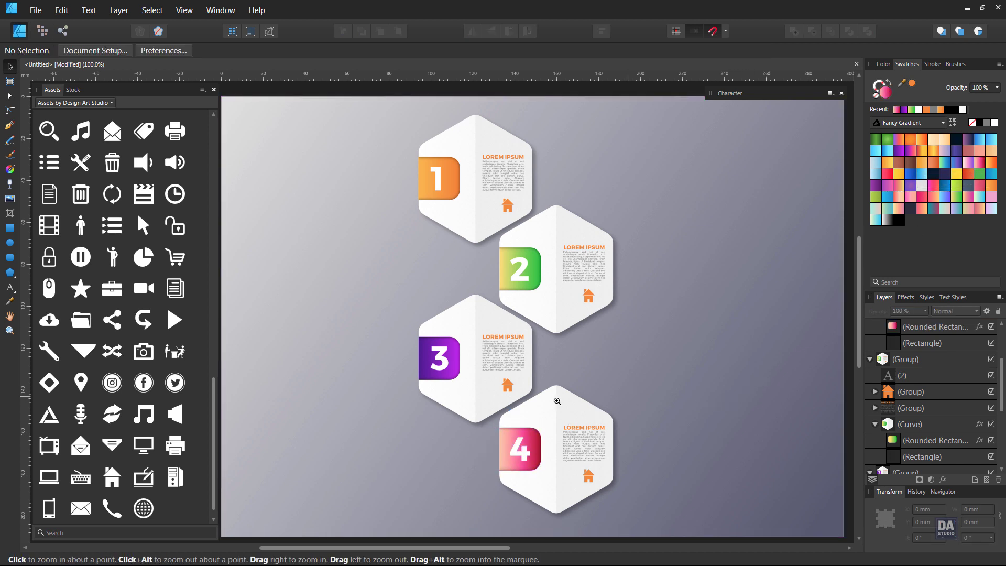
Step: Recolour the second hexagon's heading and house icon with the green sampled from its number tab, and deselect them
scroll(622, 382, up, 2)
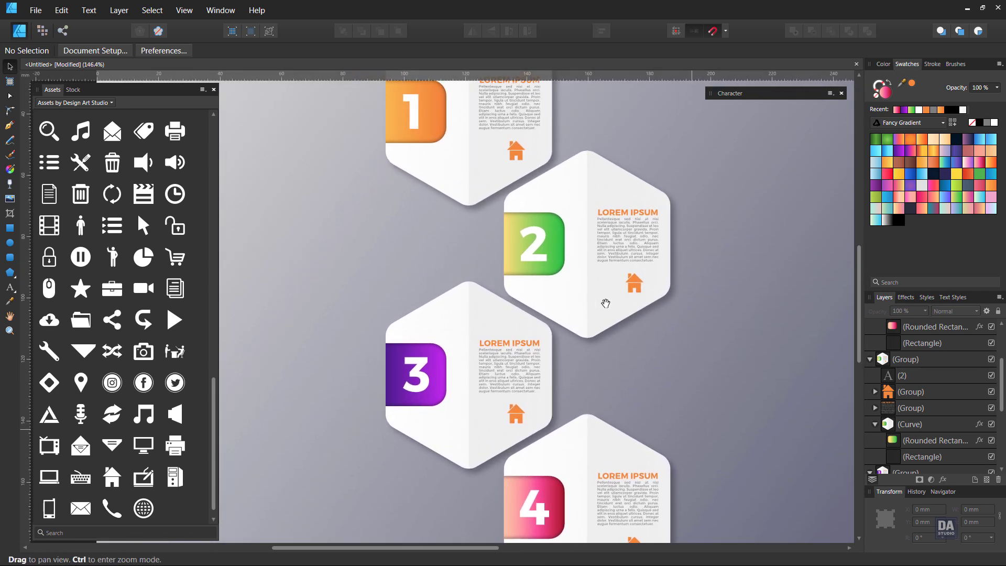
drag(602, 298, 583, 289)
click(614, 199)
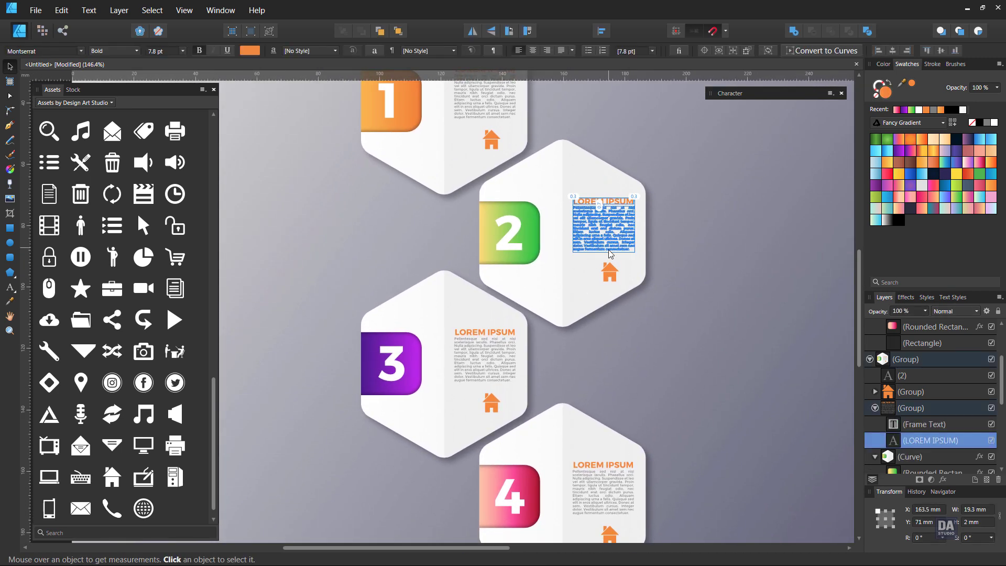
click(612, 277)
shift+click(622, 203)
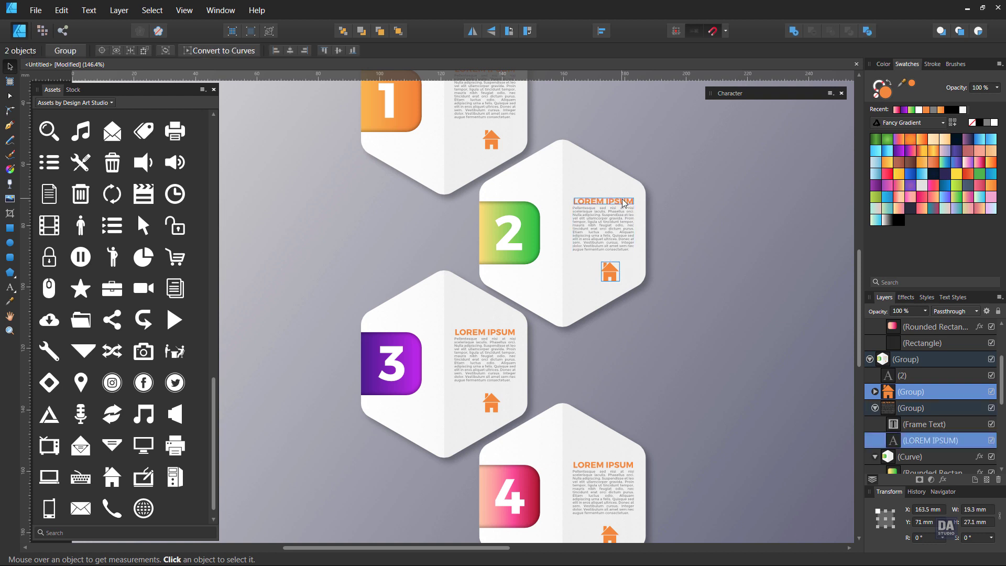
drag(901, 87, 534, 209)
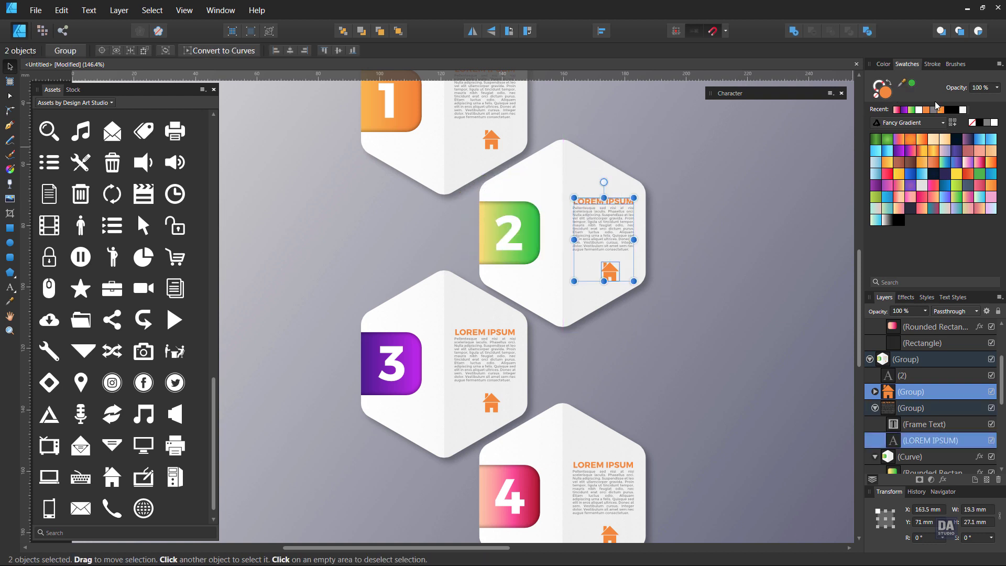
click(914, 84)
click(659, 319)
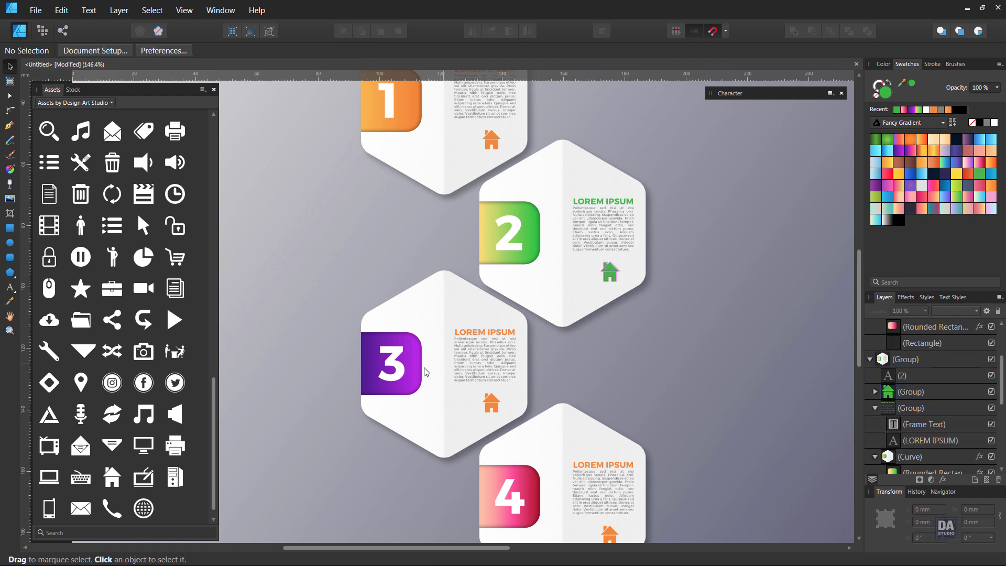
Step: Recolour the third hexagon's heading and house icon with the dark violet sampled from its number tab, and deselect them
click(491, 403)
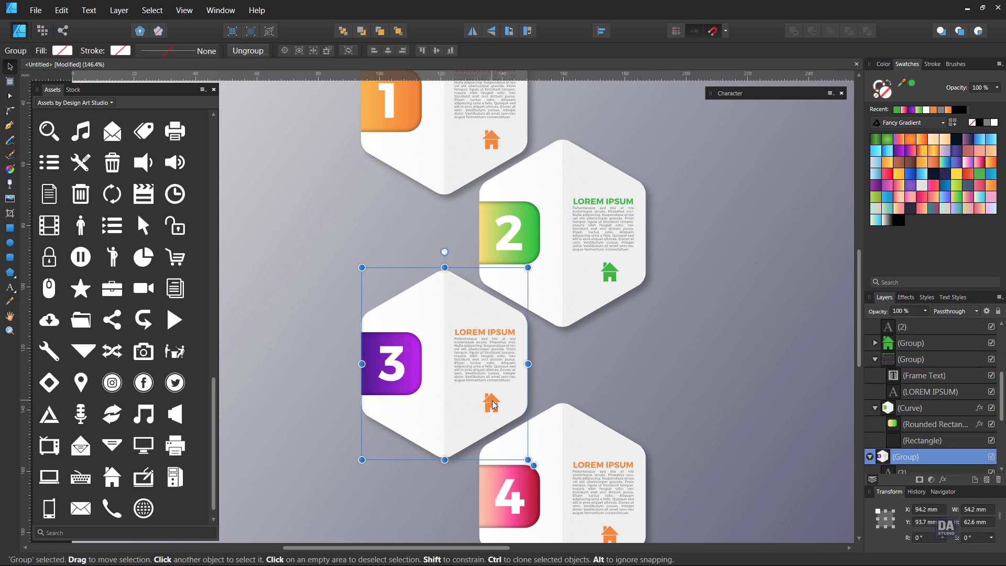
double_click(492, 401)
shift+click(499, 332)
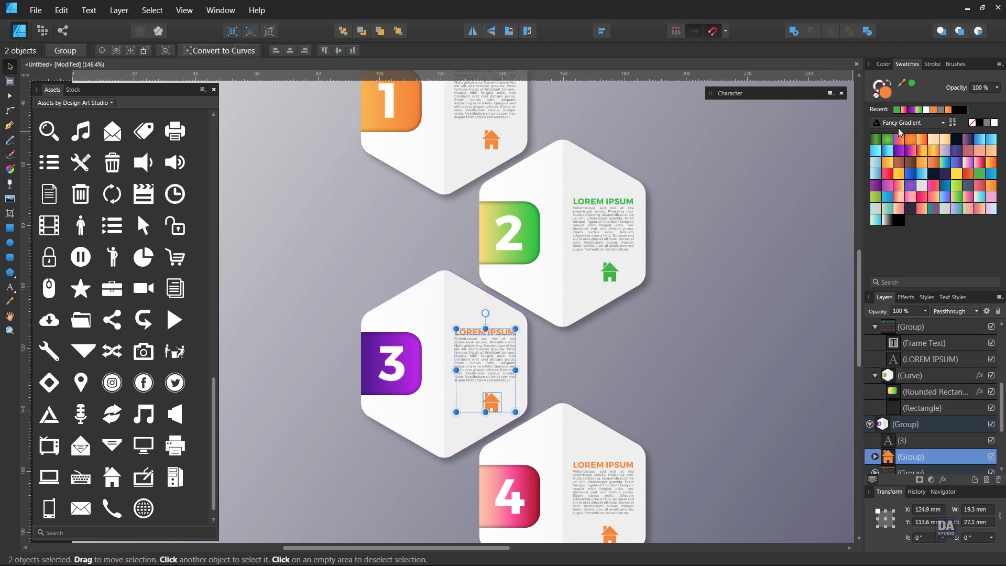
drag(905, 89, 380, 350)
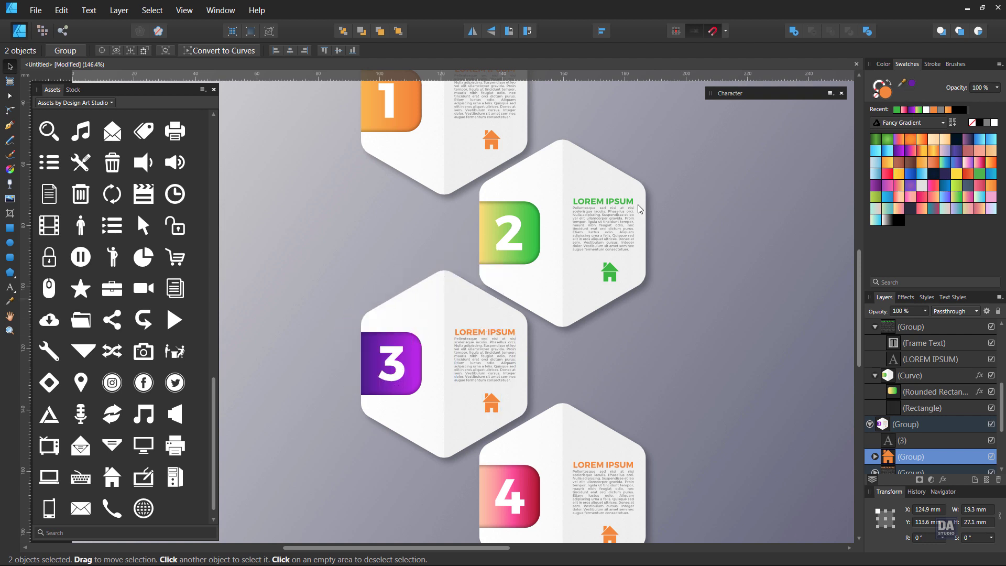
click(914, 84)
click(749, 338)
Step: Recolour the fourth hexagon's heading and whole house icon with the pink sampled from its number tab, and deselect them
scroll(624, 399, down, 3)
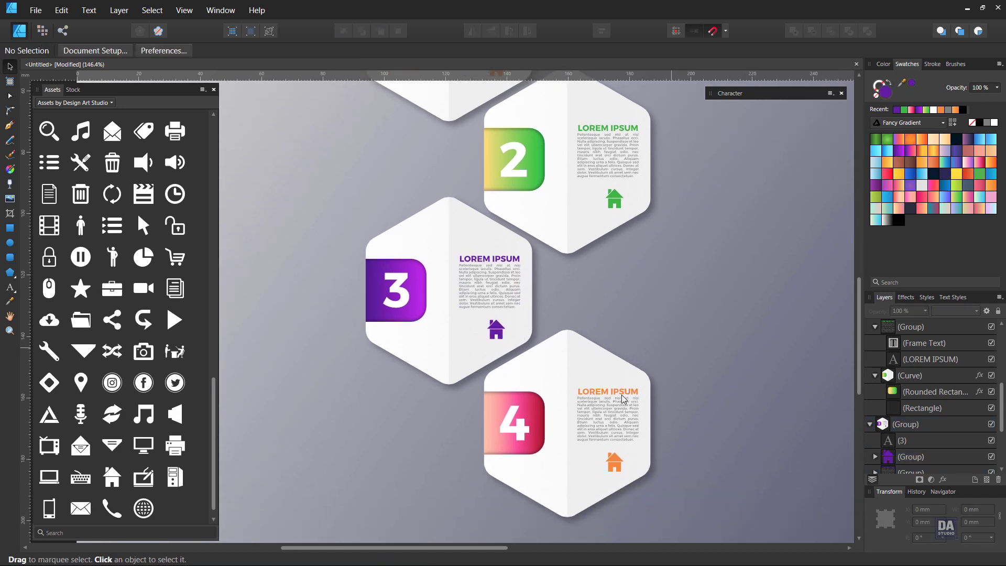
click(618, 396)
click(615, 457)
double_click(615, 456)
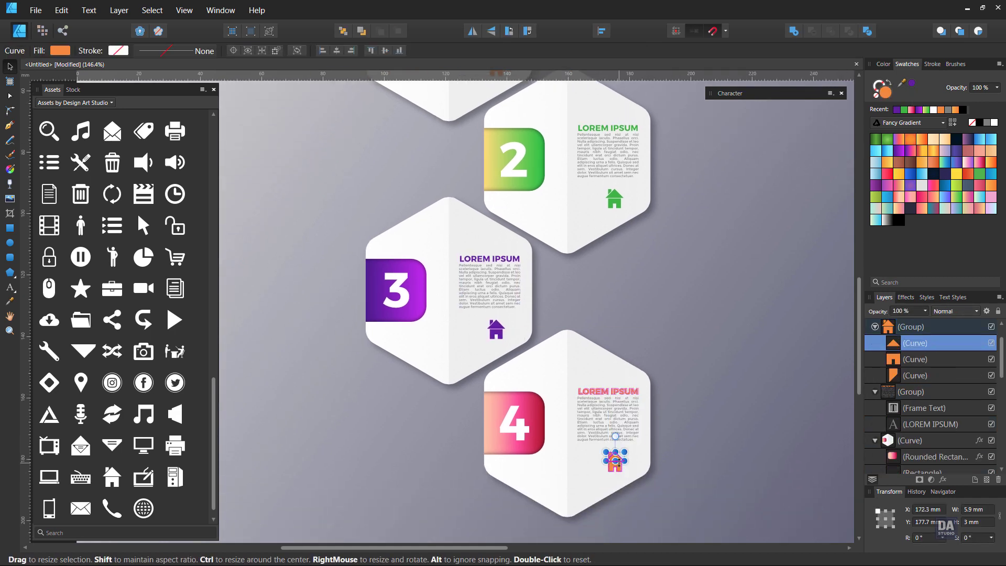
click(661, 476)
click(625, 471)
double_click(620, 469)
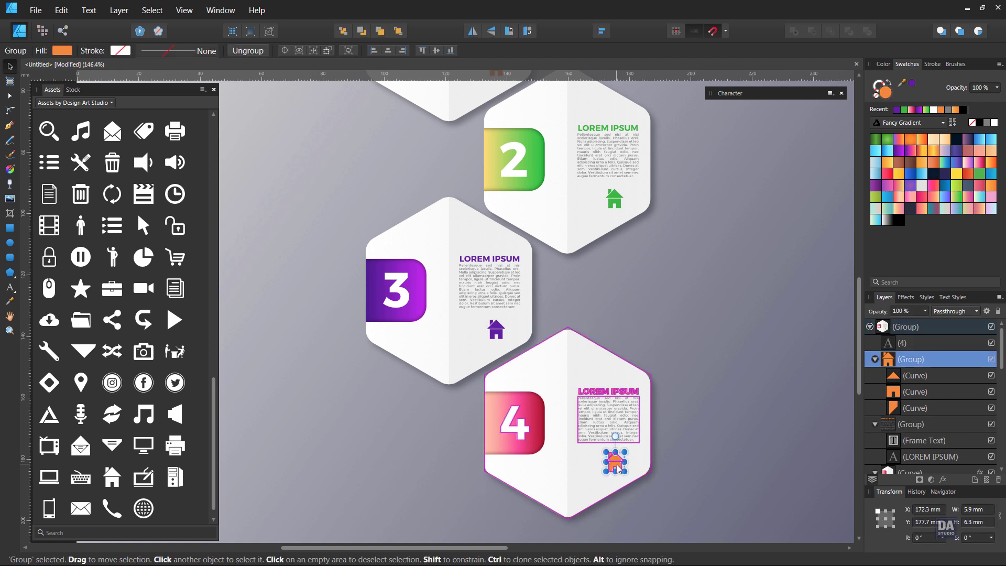
shift+click(620, 400)
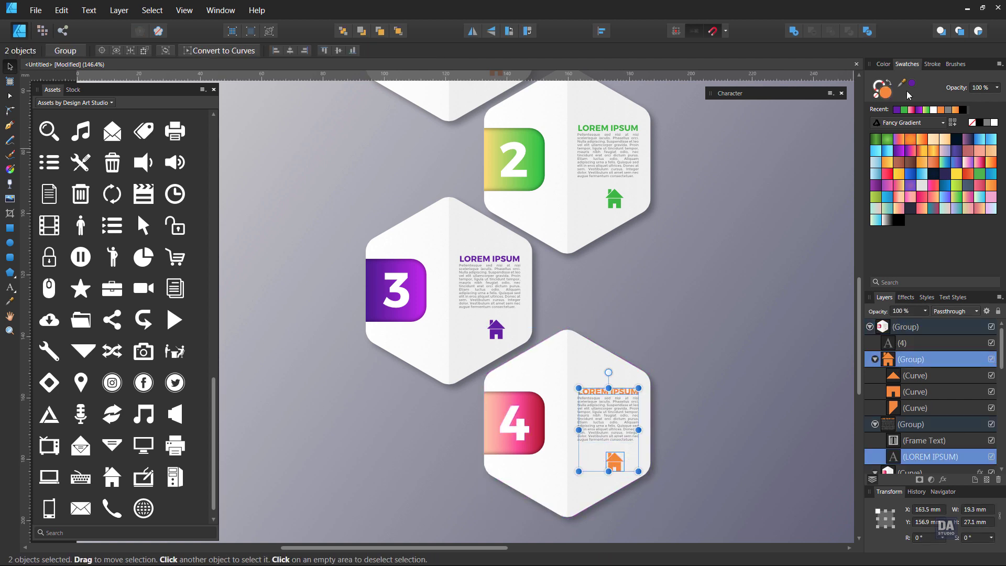
drag(913, 87, 526, 397)
click(912, 84)
click(790, 313)
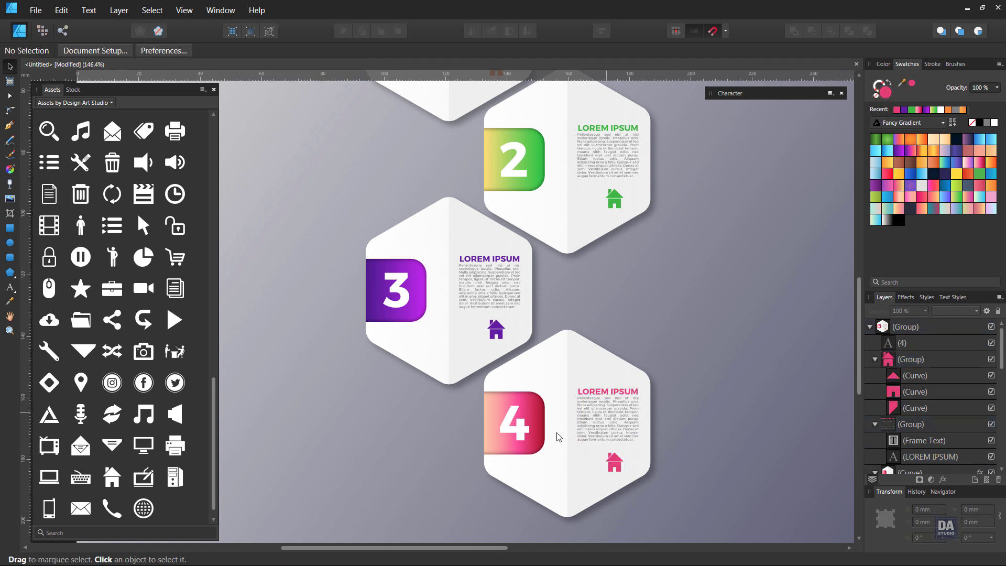
Step: Extend the light ends of the fourth and second number tabs' gradients outward, past the hexagons' left edges
ctrl+click(486, 443)
key(g)
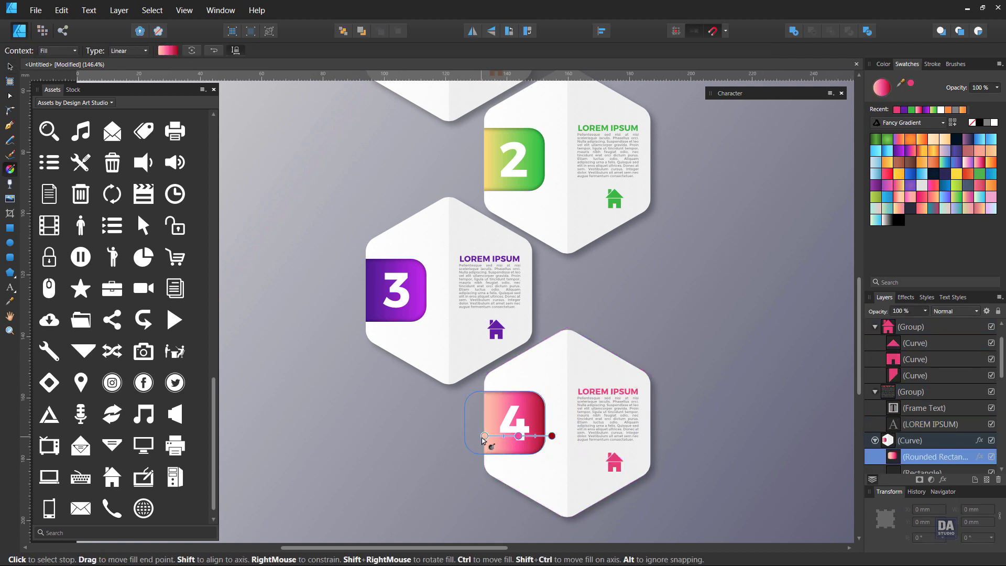
drag(482, 440, 451, 438)
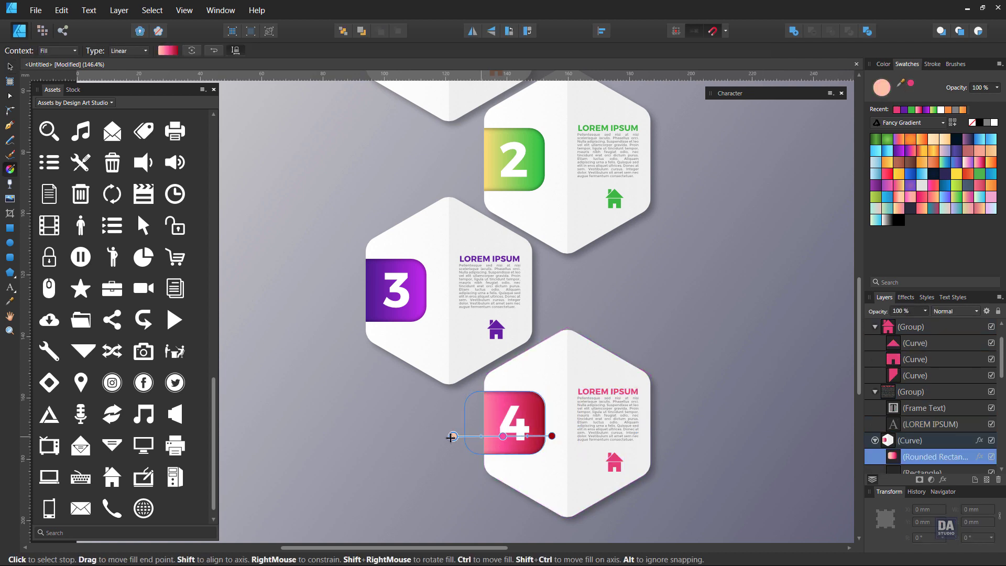
click(491, 183)
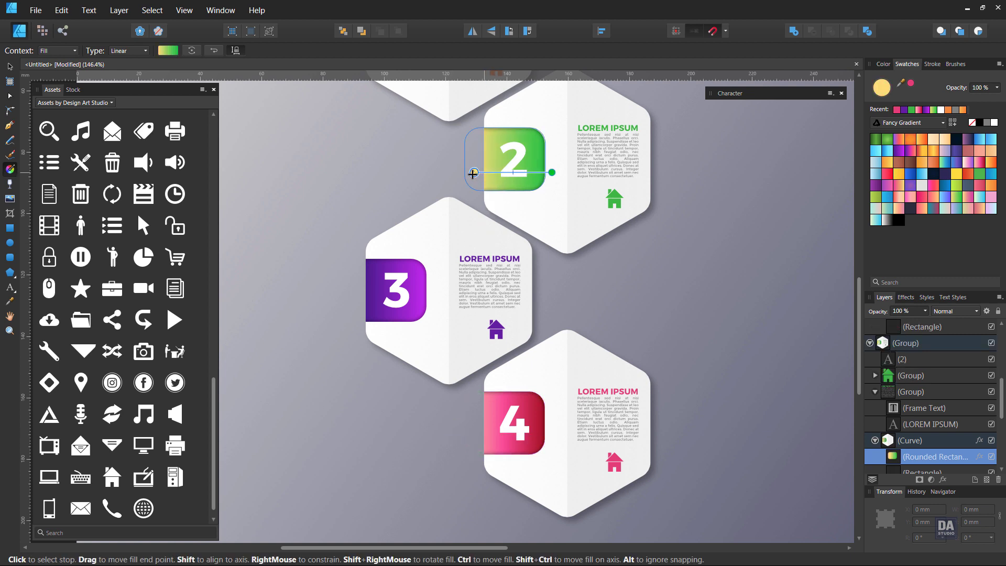
Step: Reverse the third number tab's gradient to run from bright purple at the hexagon's edge to dark violet, and deselect it
click(376, 308)
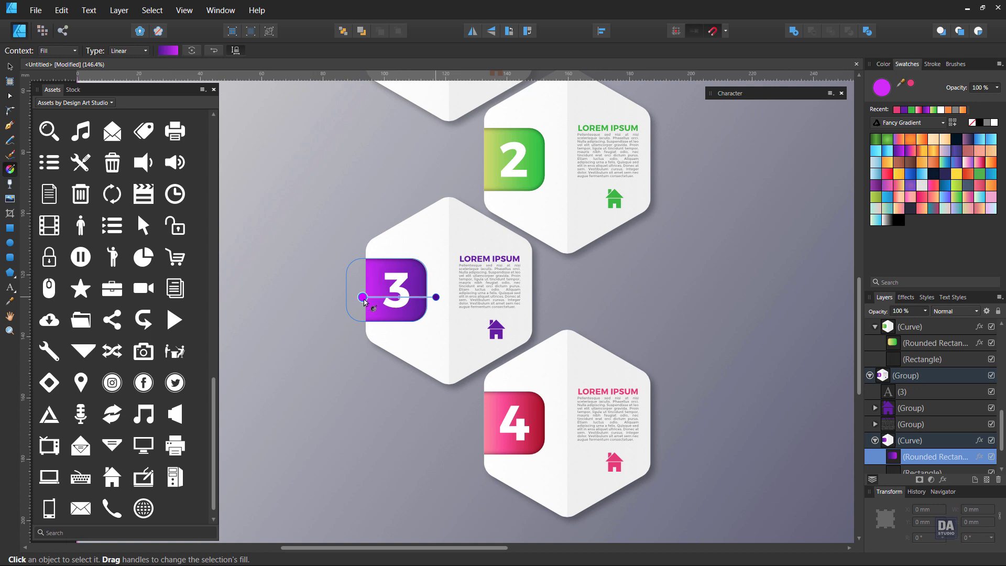
click(9, 67)
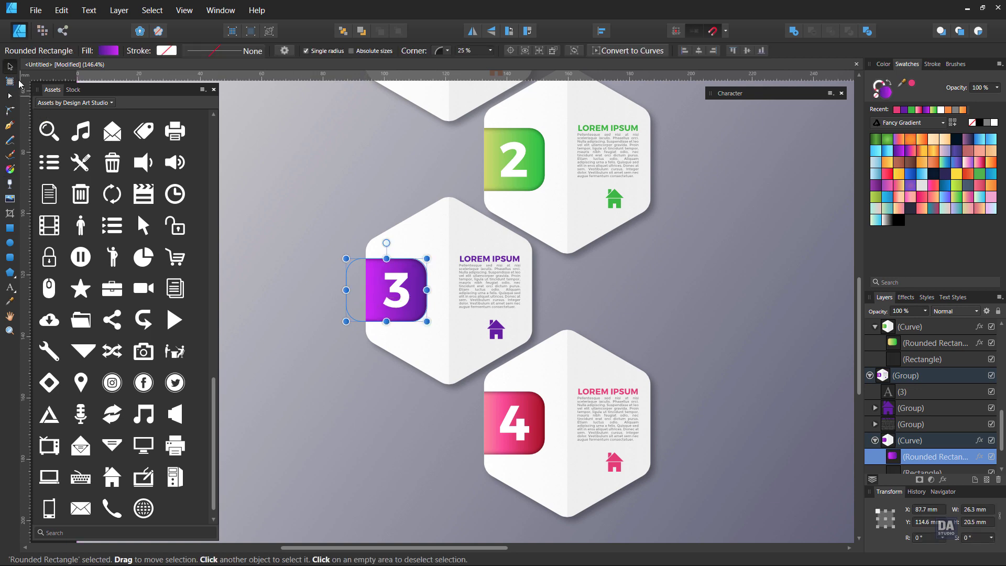
click(726, 327)
Step: Collapse all expanded hexagon groups in the layer list, leaving only the four groups and the background rectangle listed
scroll(685, 384, down, 3)
drag(672, 289, 604, 306)
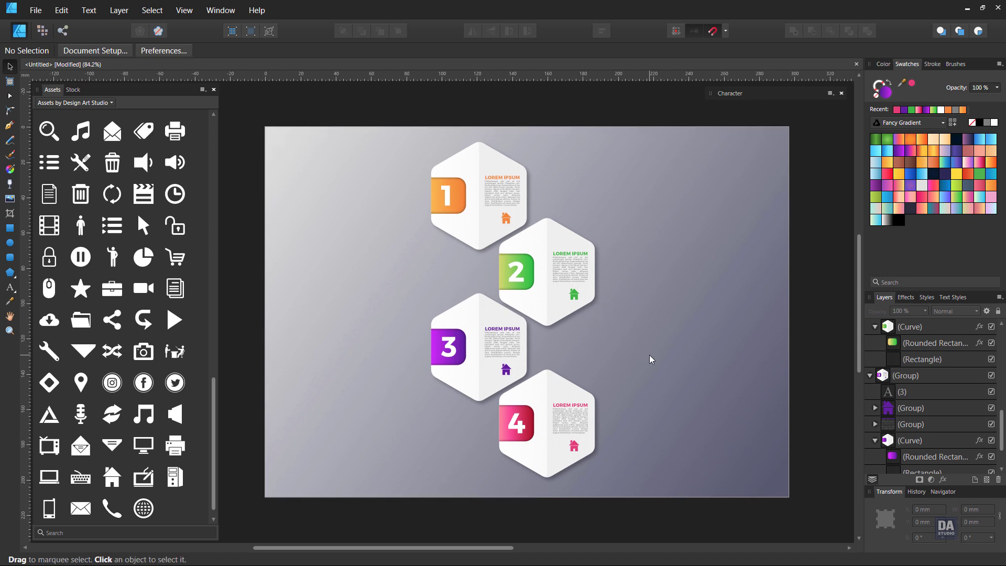
scroll(909, 351, up, 3)
click(875, 328)
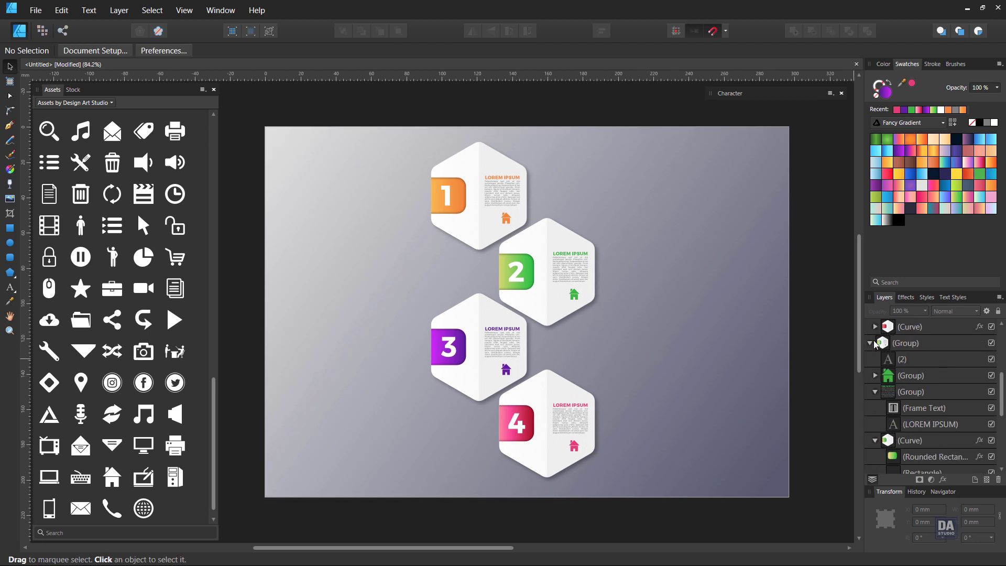
click(870, 343)
click(870, 359)
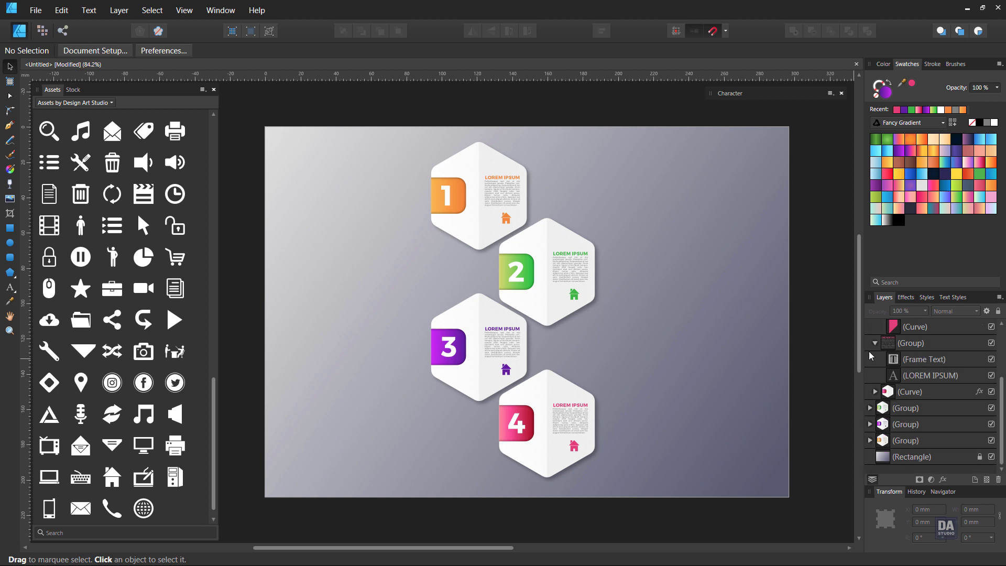
click(872, 351)
click(870, 327)
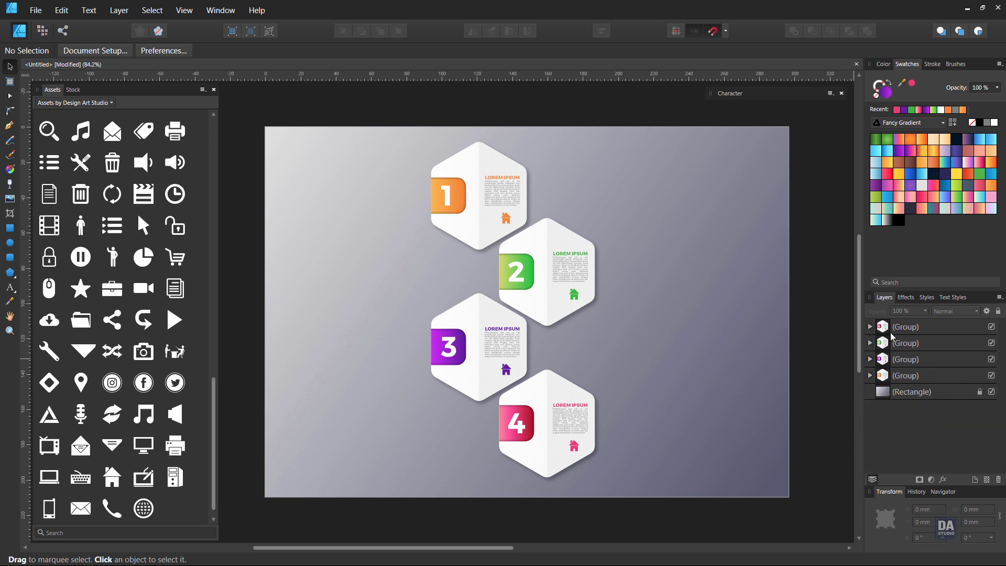
Step: Add 21% noise to the fill of the locked background rectangle, and deselect it
click(899, 393)
click(889, 67)
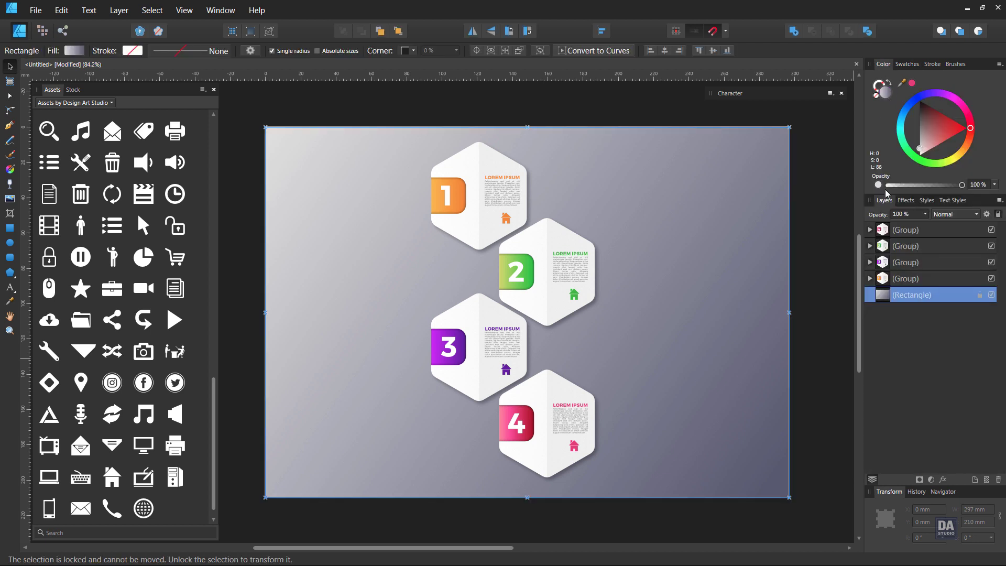
drag(885, 185, 915, 184)
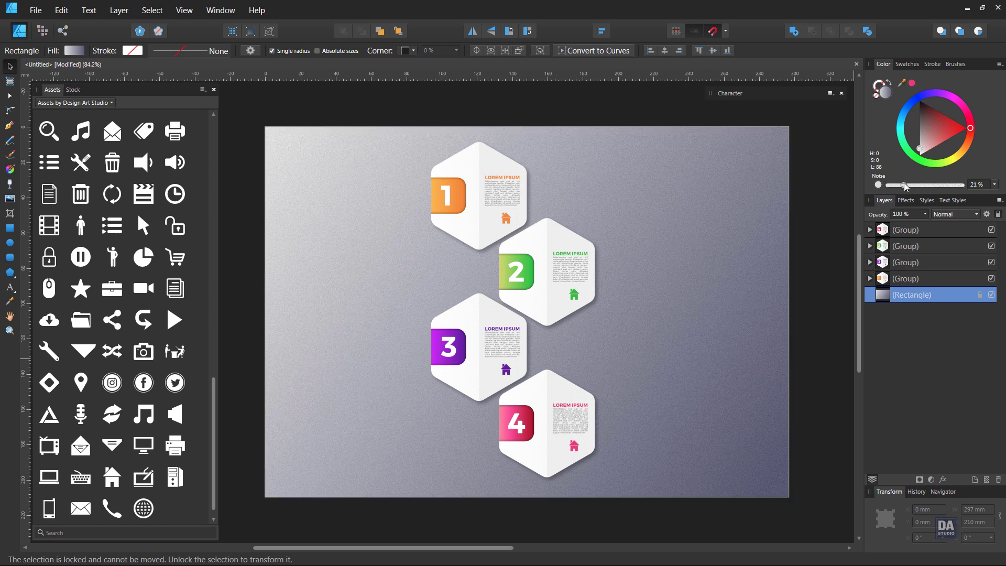
click(776, 256)
Step: Move all four hexagon groups together slightly to the right on the page, and deselect them
drag(367, 131, 641, 512)
drag(584, 448, 594, 446)
click(662, 418)
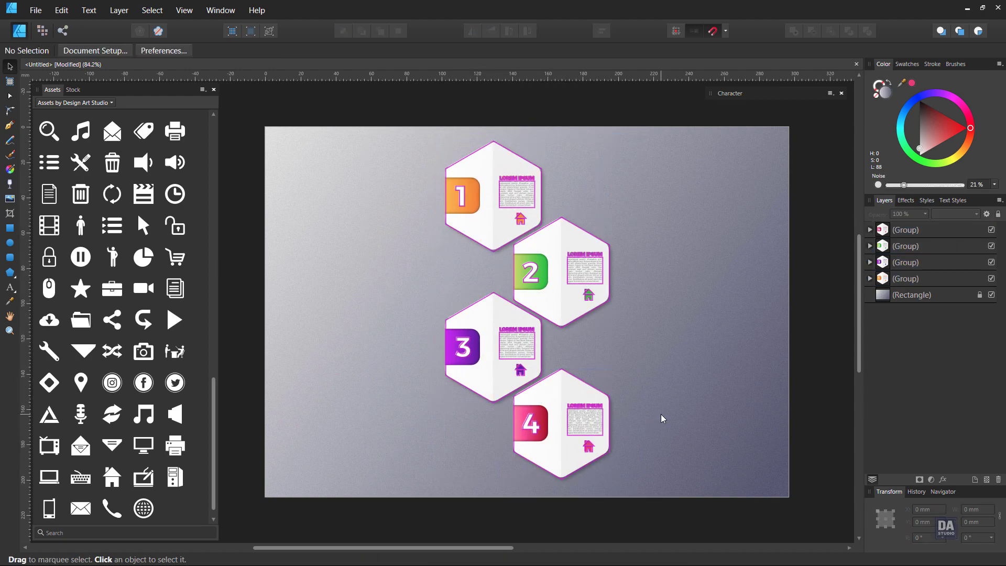